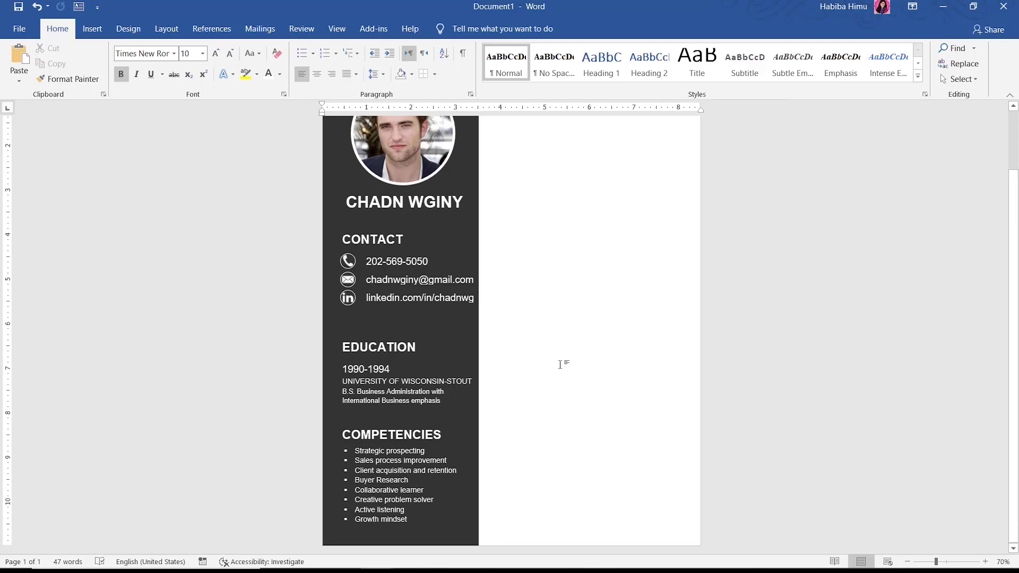
- Duplicate the sidebar CONTACT heading box, recolour it black, and move it to the right column's top
{"action": "scroll", "coordinate": [493, 162], "scroll_direction": "up", "scroll_amount": 1}
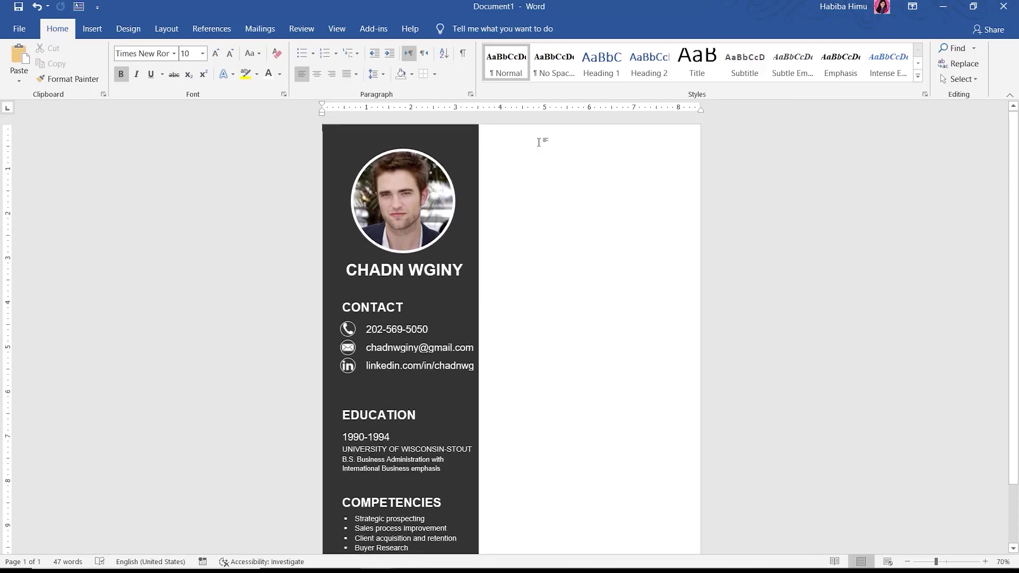
{"action": "scroll", "coordinate": [560, 514], "scroll_direction": "down", "scroll_amount": 3}
{"action": "scroll", "coordinate": [562, 509], "scroll_direction": "up", "scroll_amount": 3}
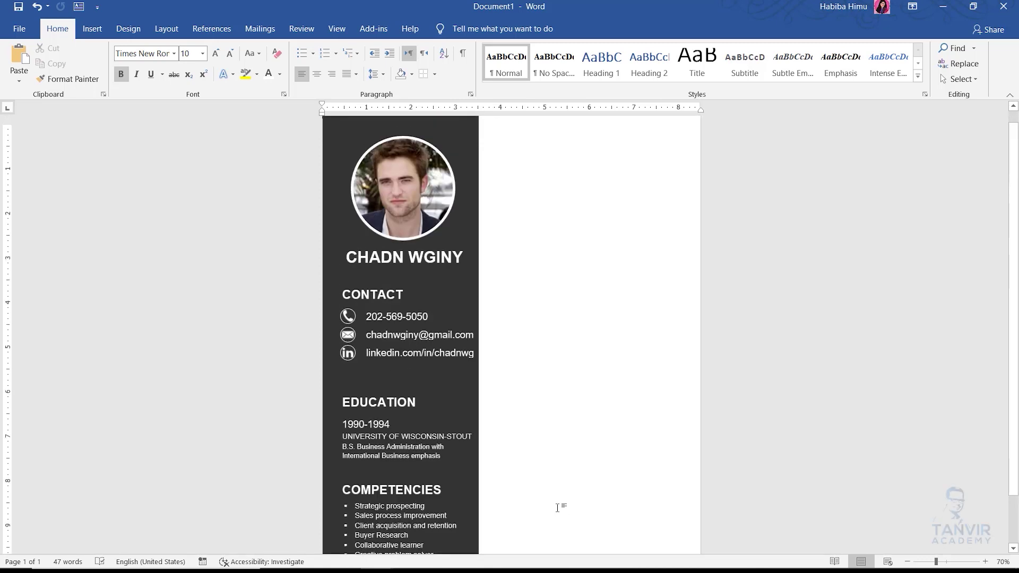
{"action": "left_click", "coordinate": [381, 306]}
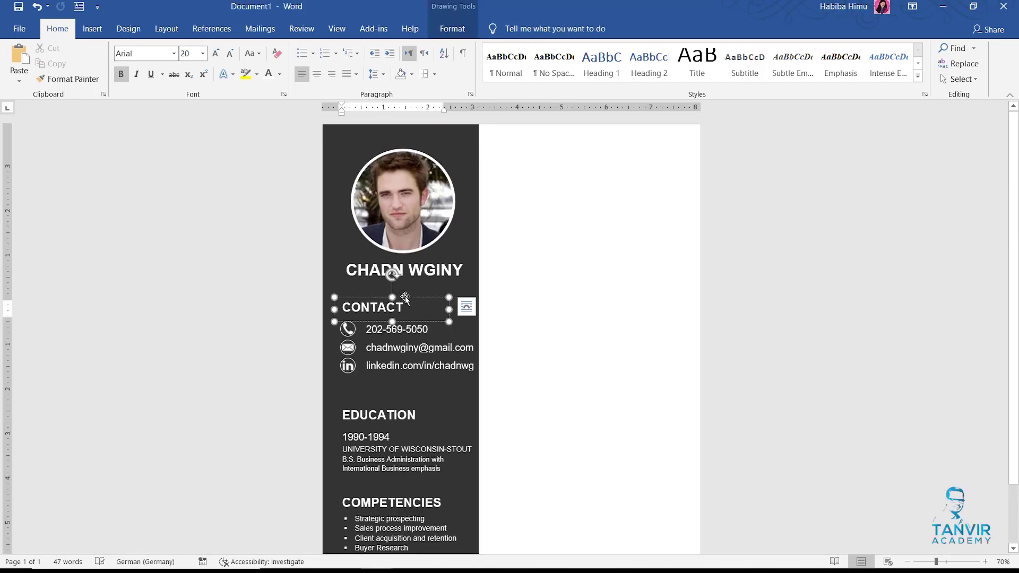
{"action": "left_click", "coordinate": [503, 248]}
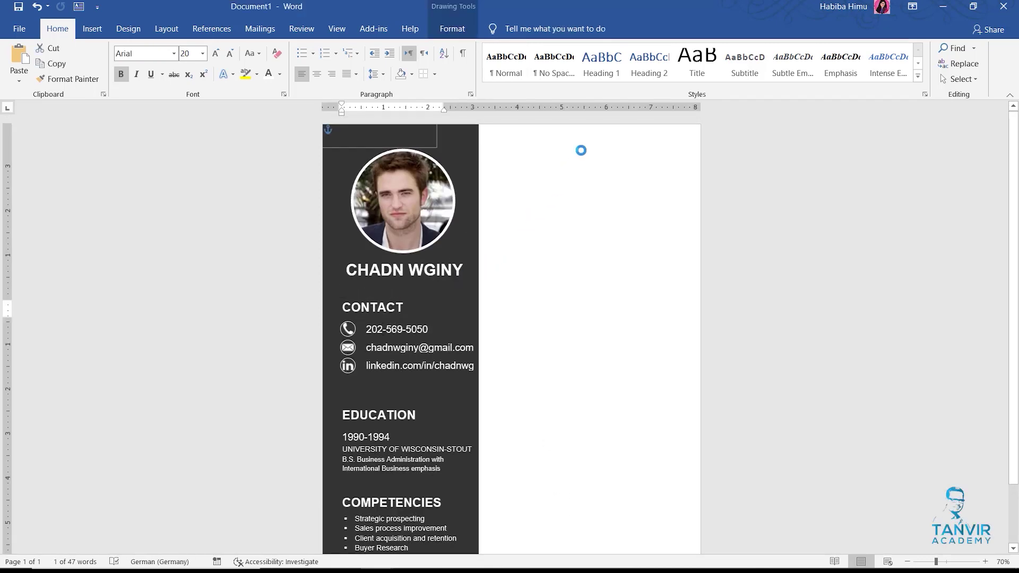
{"action": "left_click", "coordinate": [280, 74]}
{"action": "type", "text": "CONTACT"}
{"action": "left_click", "coordinate": [270, 91]}
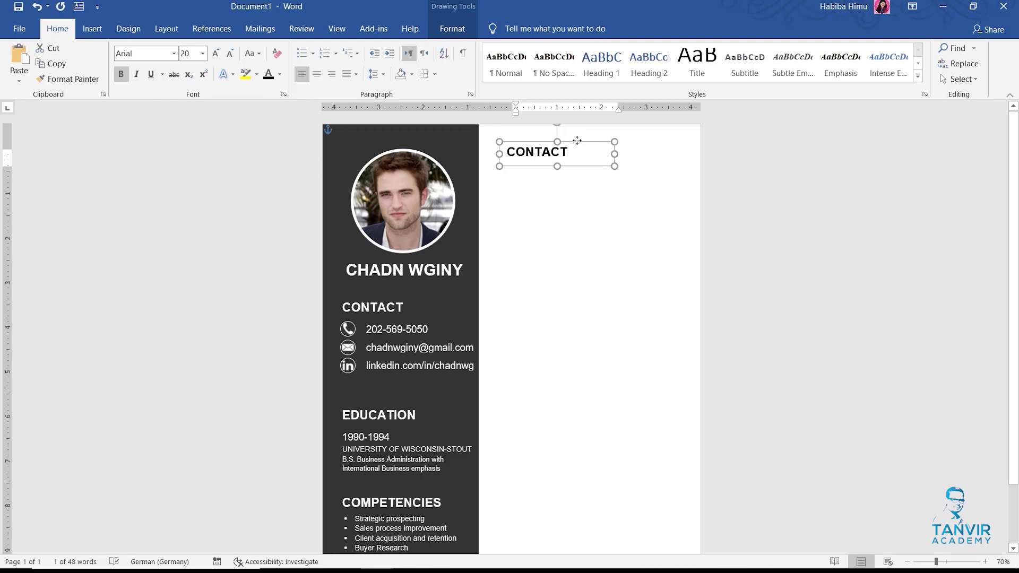
{"action": "left_click_drag", "start_coordinate": [592, 150], "coordinate": [577, 144]}
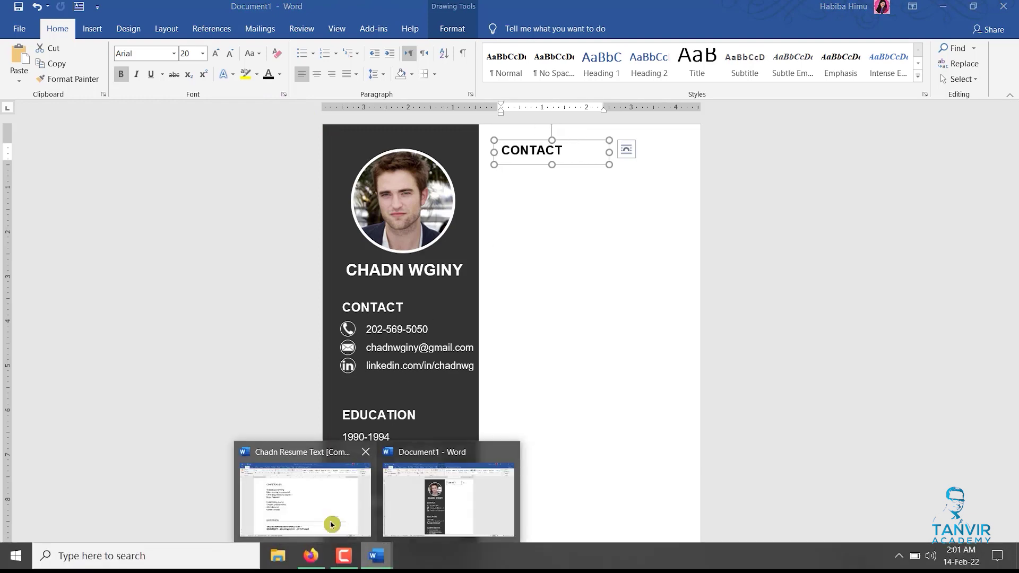
- Replace the right-column CONTACT text with PROFESSIONAL SNAPSHOT copied from the Chadn Resume Text document
{"action": "left_click", "coordinate": [330, 520]}
{"action": "scroll", "coordinate": [340, 417], "scroll_direction": "down", "scroll_amount": 3}
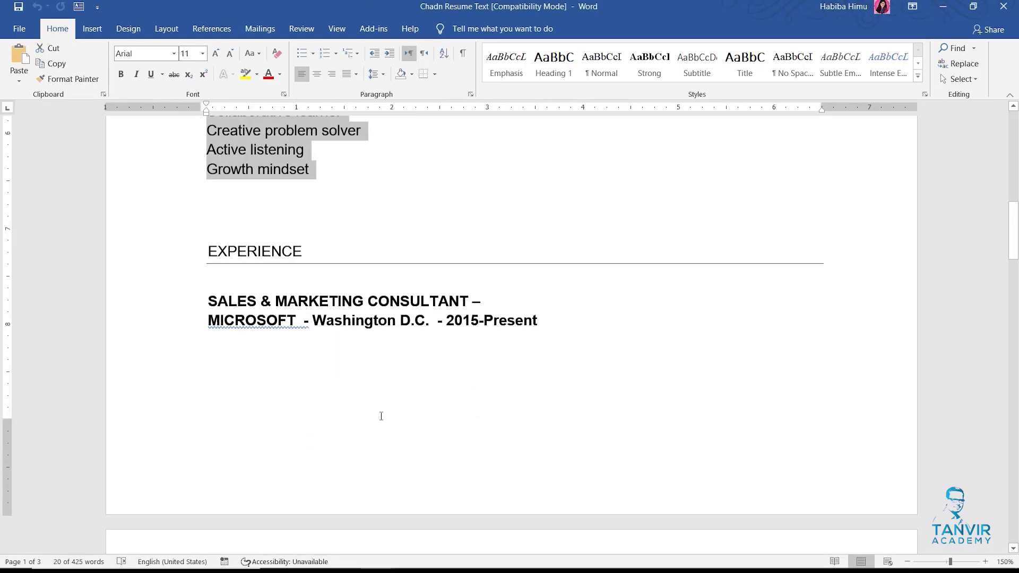
{"action": "scroll", "coordinate": [380, 416], "scroll_direction": "up", "scroll_amount": 8}
{"action": "scroll", "coordinate": [988, 257], "scroll_direction": "up", "scroll_amount": 3}
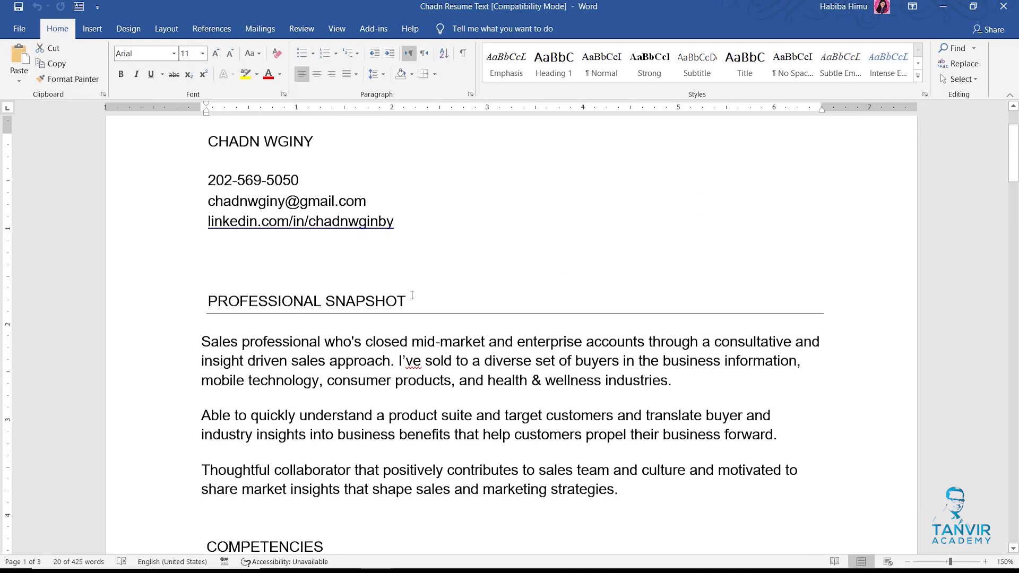
{"action": "left_click_drag", "start_coordinate": [412, 295], "coordinate": [208, 306]}
{"action": "key", "text": "ctrl+c"}
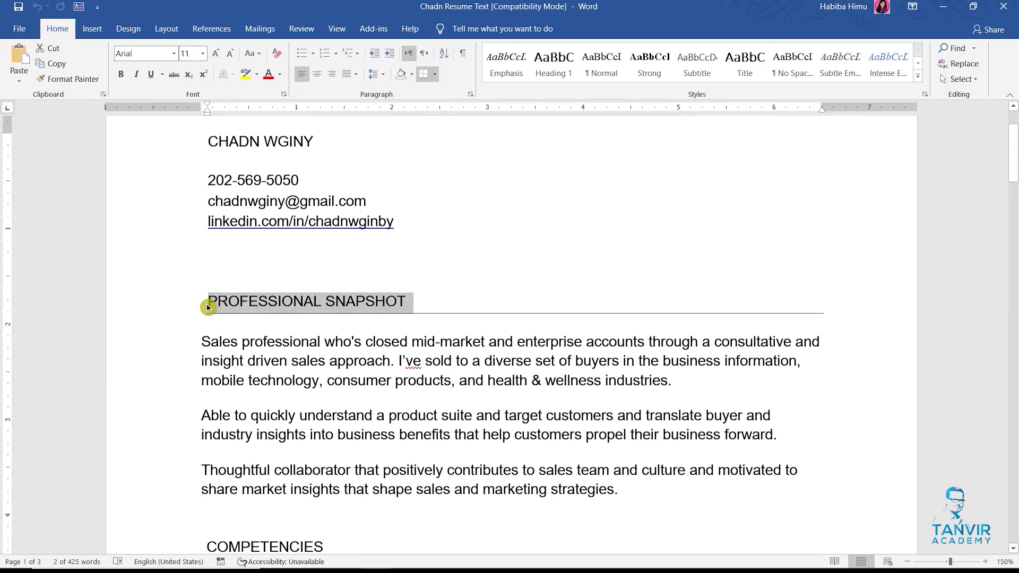
{"action": "left_click", "coordinate": [386, 558]}
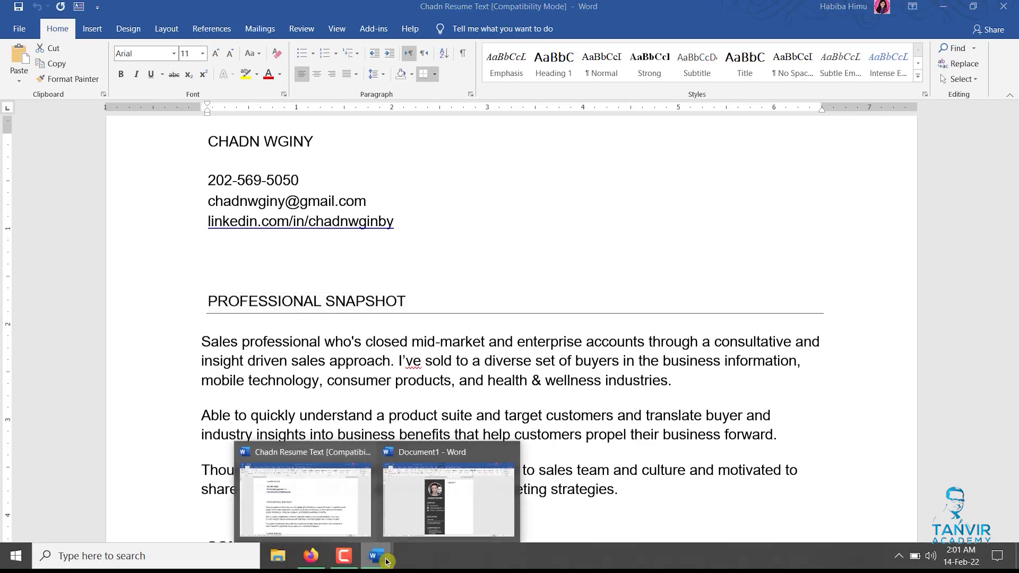
{"action": "left_click", "coordinate": [448, 499]}
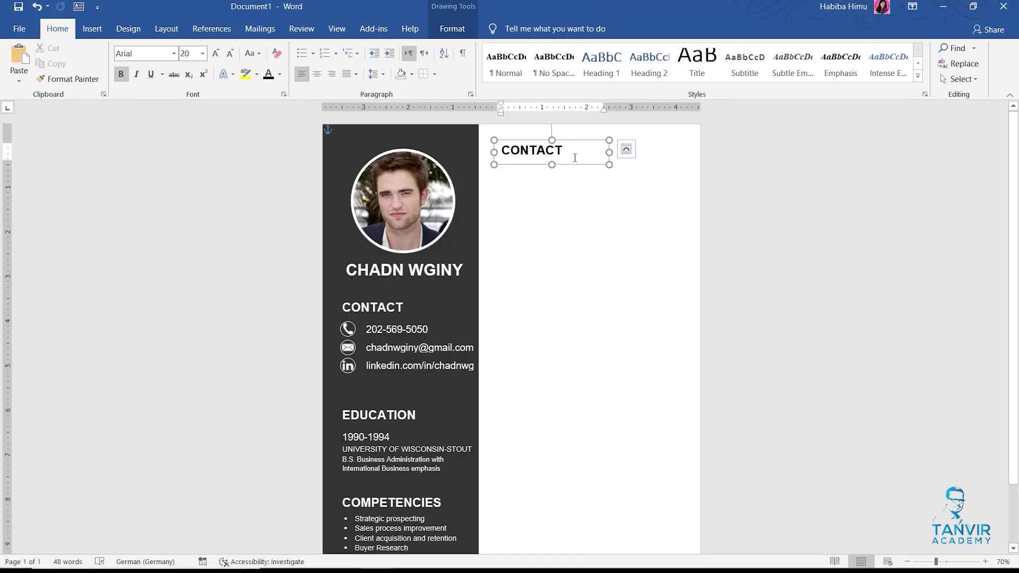
{"action": "double_click", "coordinate": [574, 157]}
{"action": "key", "text": "ctrl+v"}
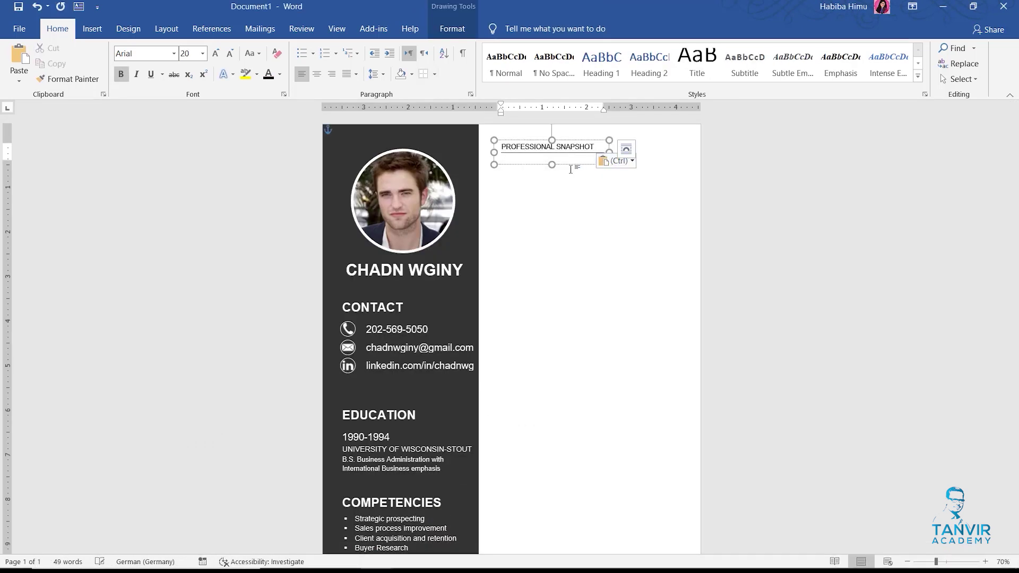
- Widen the heading box, apply the EDUCATION heading formatting in black, and fit the box to the heading
{"action": "left_click", "coordinate": [581, 168]}
{"action": "left_click", "coordinate": [579, 165]}
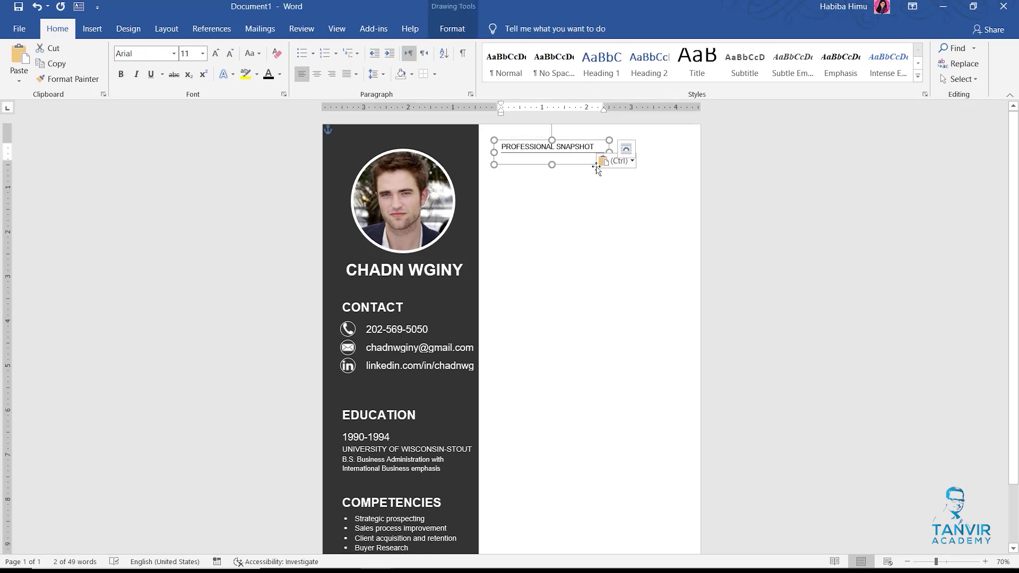
{"action": "left_click_drag", "start_coordinate": [639, 140], "coordinate": [690, 140]}
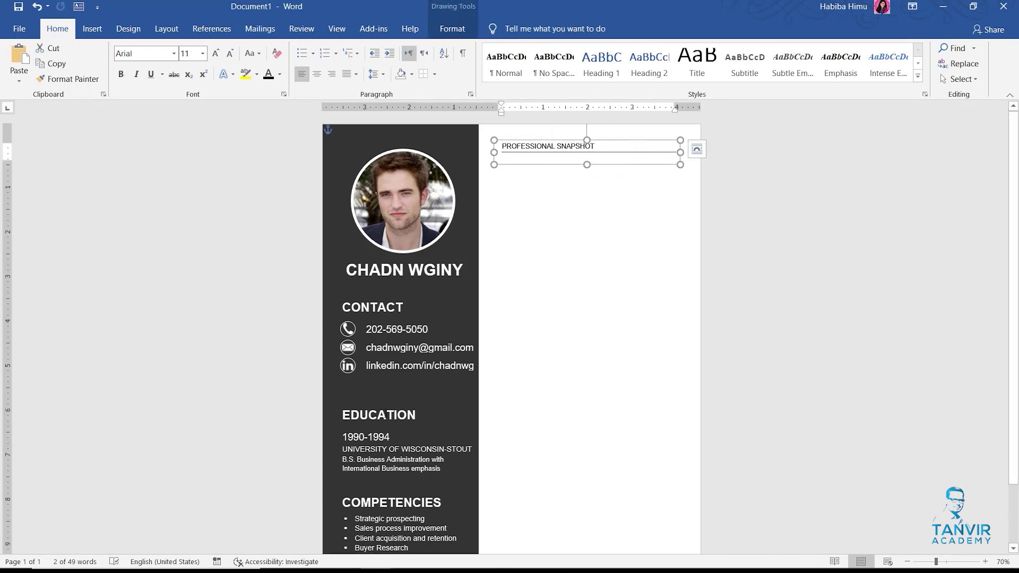
{"action": "left_click", "coordinate": [387, 415]}
{"action": "left_click", "coordinate": [68, 78]}
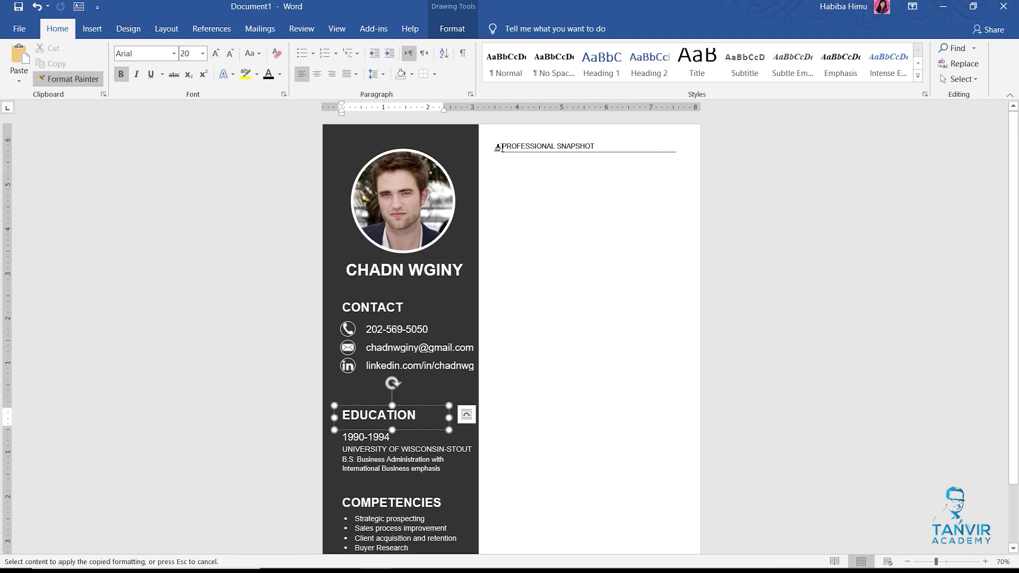
{"action": "left_click_drag", "start_coordinate": [507, 147], "coordinate": [687, 150]}
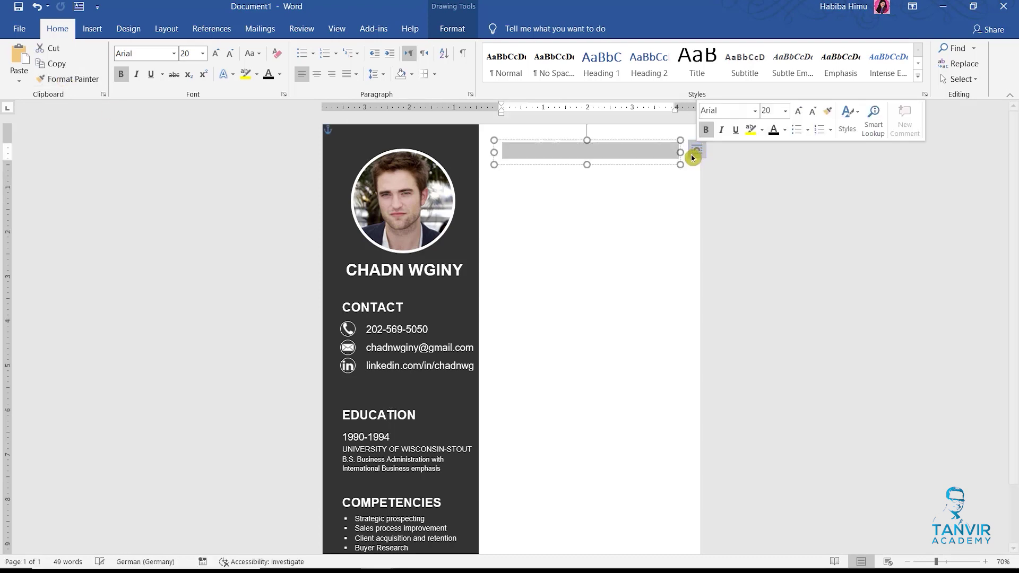
{"action": "left_click_drag", "start_coordinate": [586, 165], "coordinate": [586, 181]}
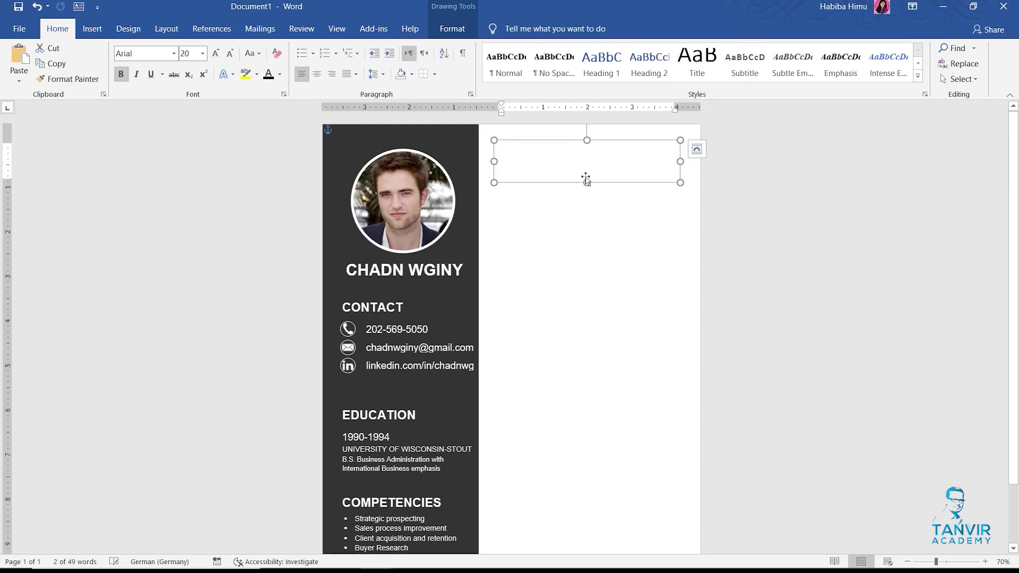
{"action": "left_click", "coordinate": [268, 74]}
{"action": "left_click_drag", "start_coordinate": [590, 181], "coordinate": [588, 159]}
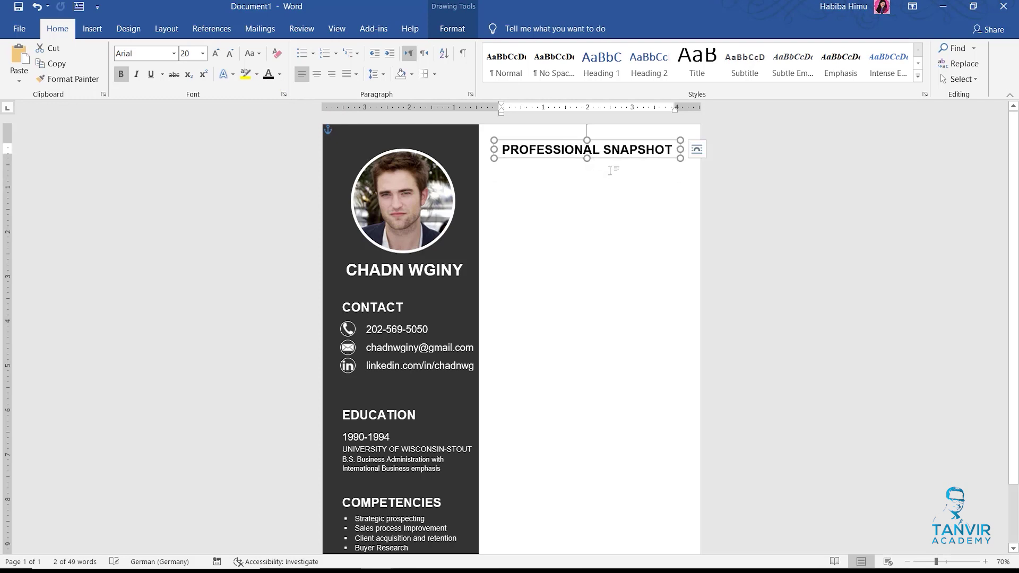
{"action": "left_click_drag", "start_coordinate": [619, 160], "coordinate": [612, 159]}
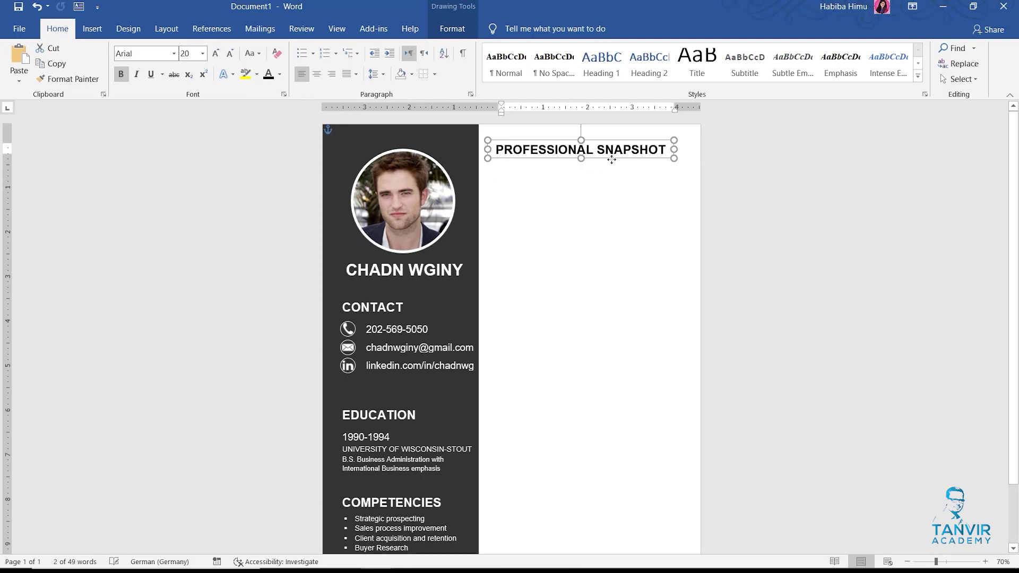
{"action": "left_click", "coordinate": [598, 201]}
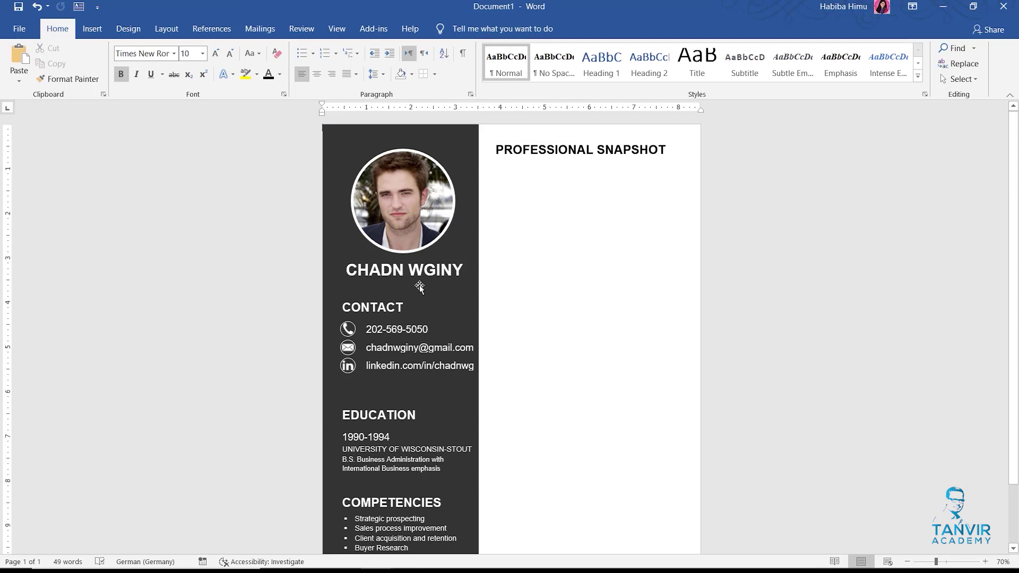
{"action": "left_click", "coordinate": [419, 329]}
- Duplicate the sidebar phone-number box into the right column and enlarge it to hold paragraphs
{"action": "left_click_drag", "start_coordinate": [420, 322], "coordinate": [419, 305]}
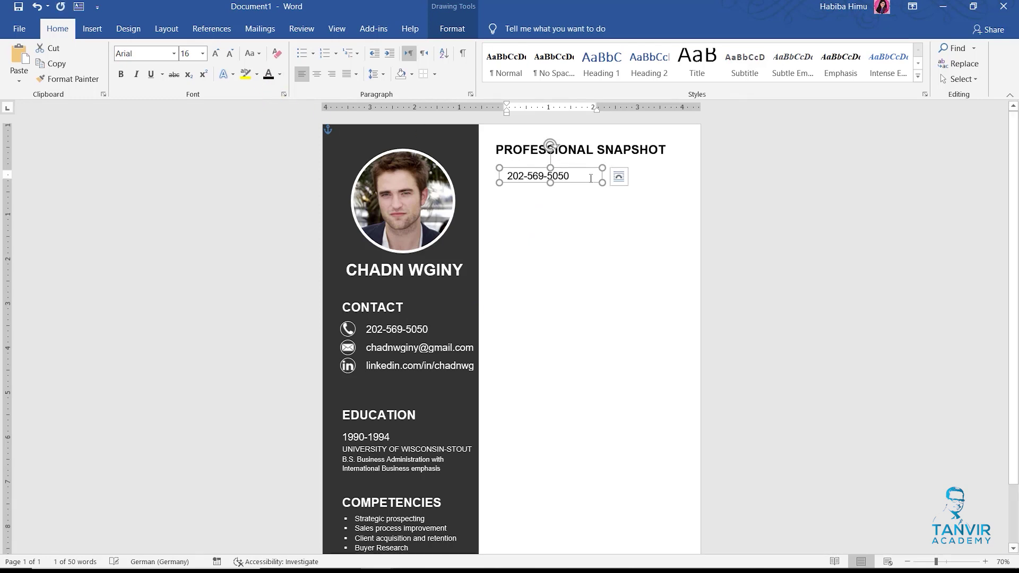
{"action": "left_click_drag", "start_coordinate": [602, 182], "coordinate": [685, 271]}
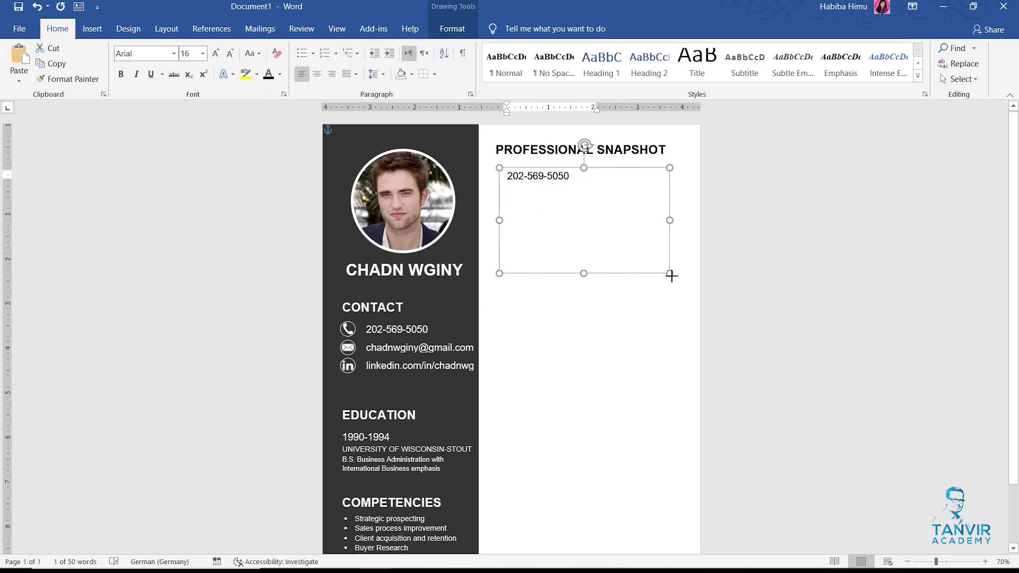
{"action": "left_click_drag", "start_coordinate": [685, 272], "coordinate": [688, 271]}
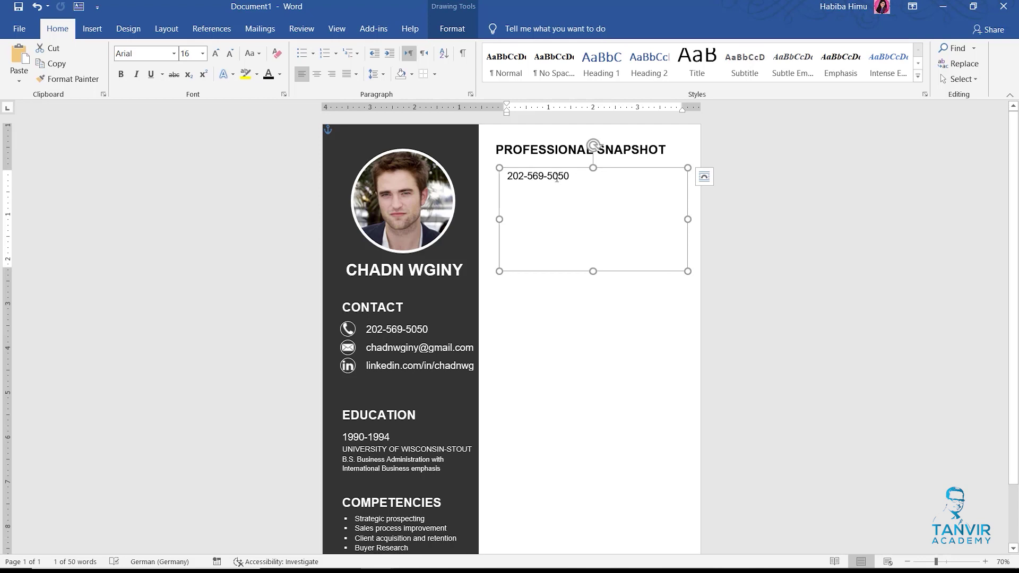
{"action": "left_click_drag", "start_coordinate": [552, 168], "coordinate": [553, 167]}
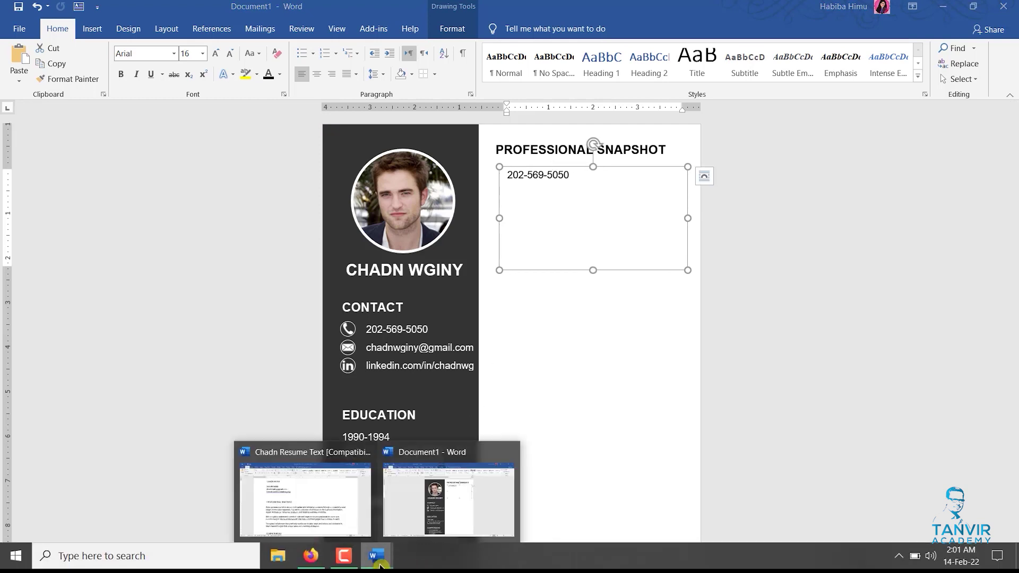
- Paste the three Professional Snapshot paragraphs from the resume text into the new box at size 10
{"action": "mouse_move", "coordinate": [377, 555]}
{"action": "left_click", "coordinate": [297, 478]}
{"action": "scroll", "coordinate": [242, 313], "scroll_direction": "down", "scroll_amount": 3}
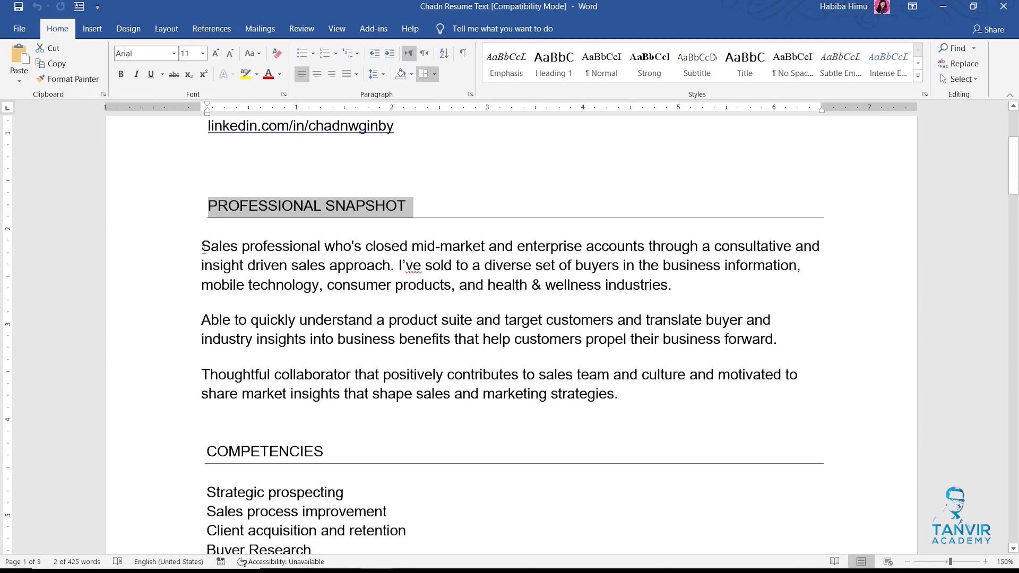
{"action": "left_click_drag", "start_coordinate": [201, 244], "coordinate": [620, 398]}
{"action": "key", "text": "ctrl+c"}
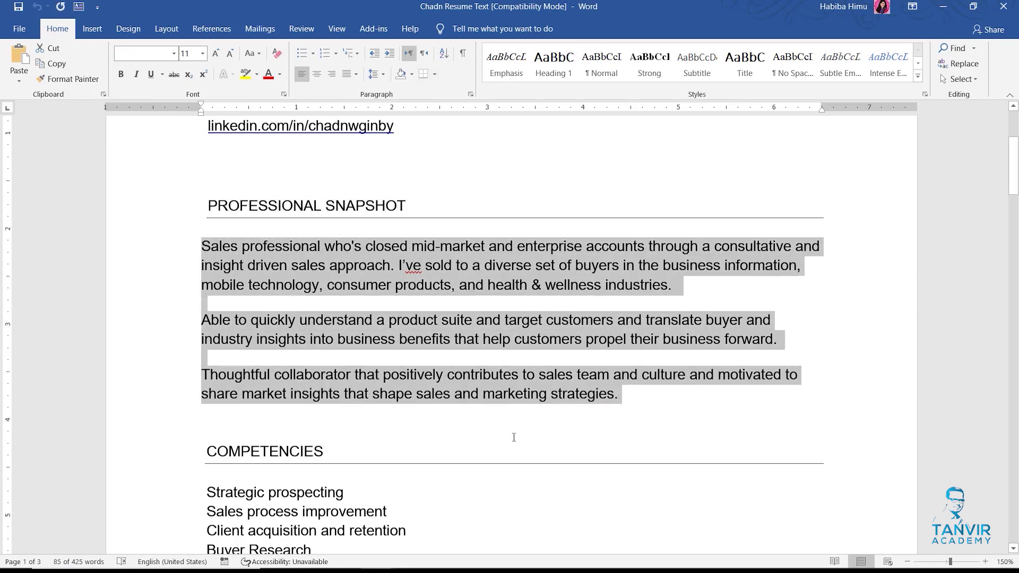
{"action": "left_click", "coordinate": [376, 555]}
{"action": "left_click", "coordinate": [466, 444]}
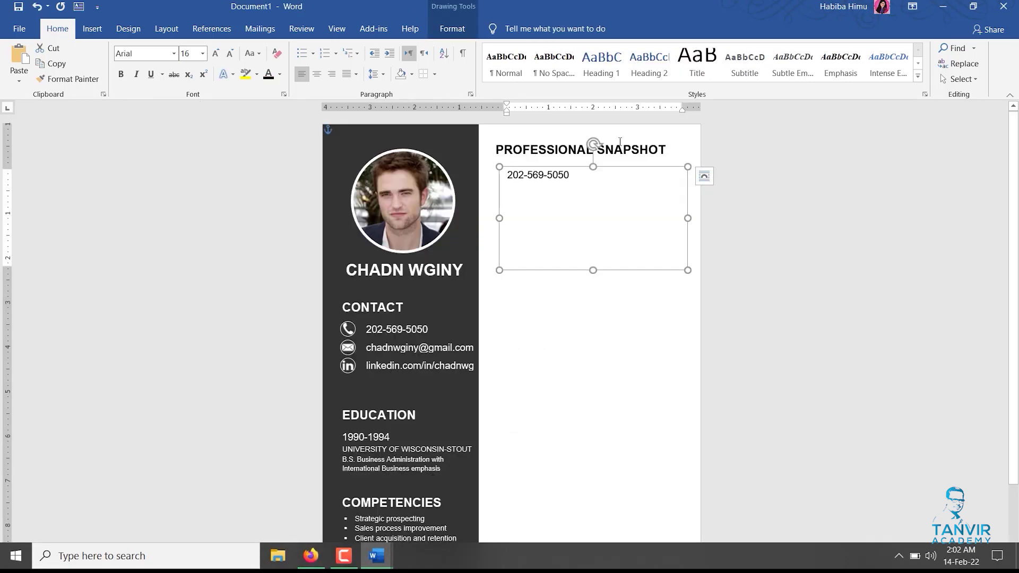
{"action": "left_click", "coordinate": [579, 186]}
{"action": "key", "text": "ctrl+a"}
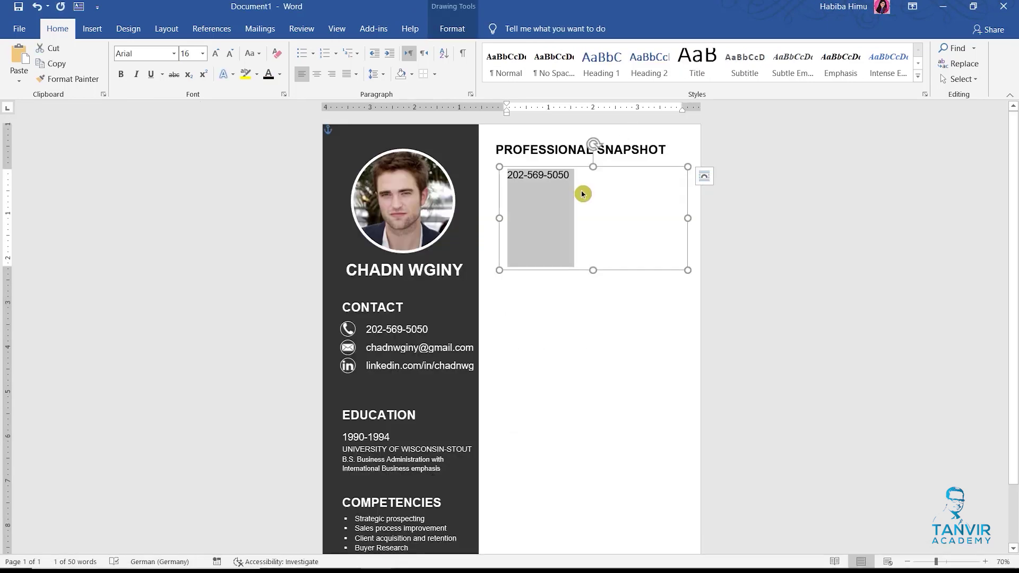
{"action": "key", "text": "ctrl+v"}
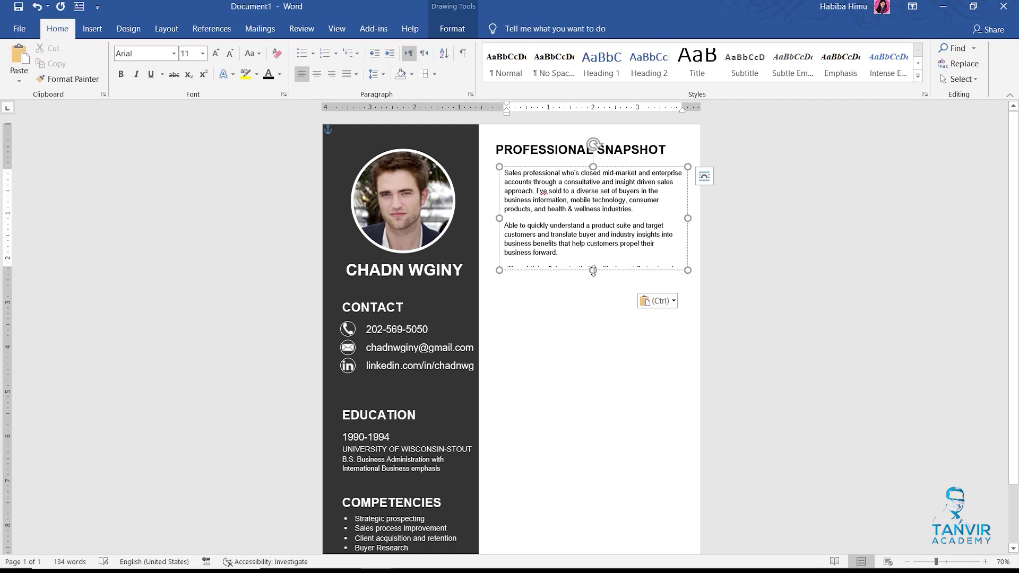
{"action": "left_click_drag", "start_coordinate": [594, 271], "coordinate": [593, 301]}
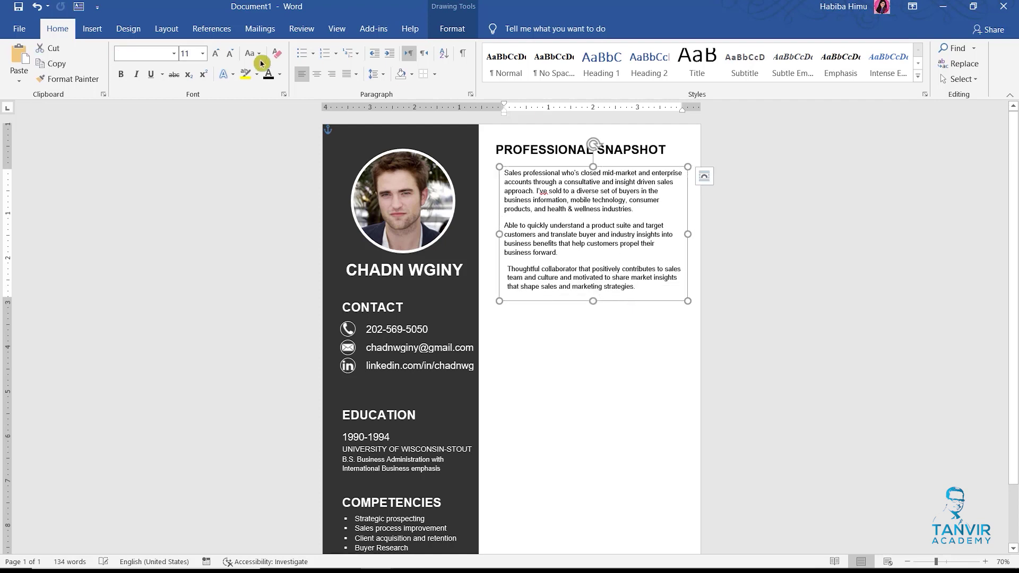
{"action": "left_click", "coordinate": [230, 53]}
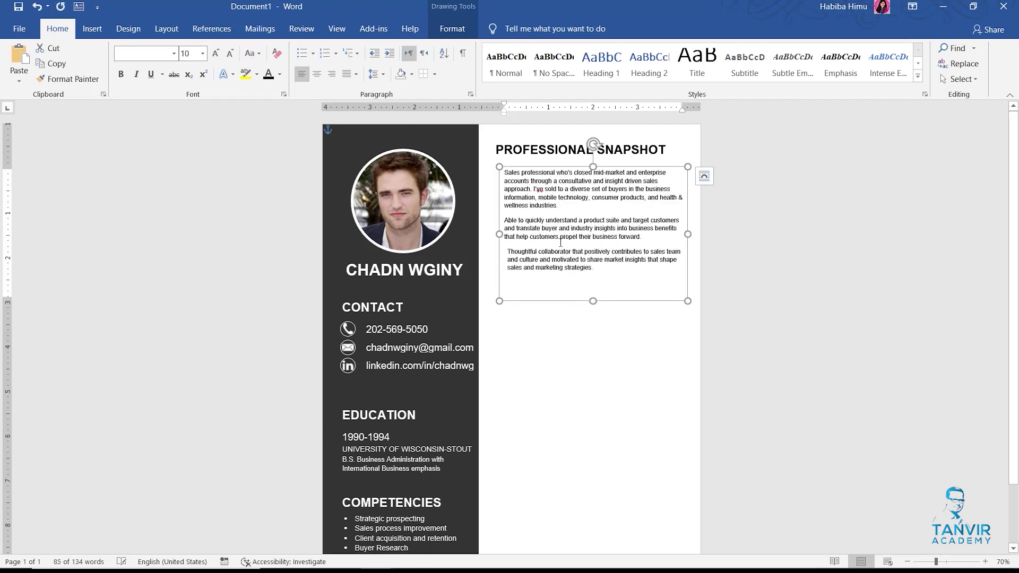
- Set the paragraphs to Arial, shorten the box, shift it slightly up-left, and widen it
{"action": "left_click_drag", "start_coordinate": [593, 300], "coordinate": [592, 282]}
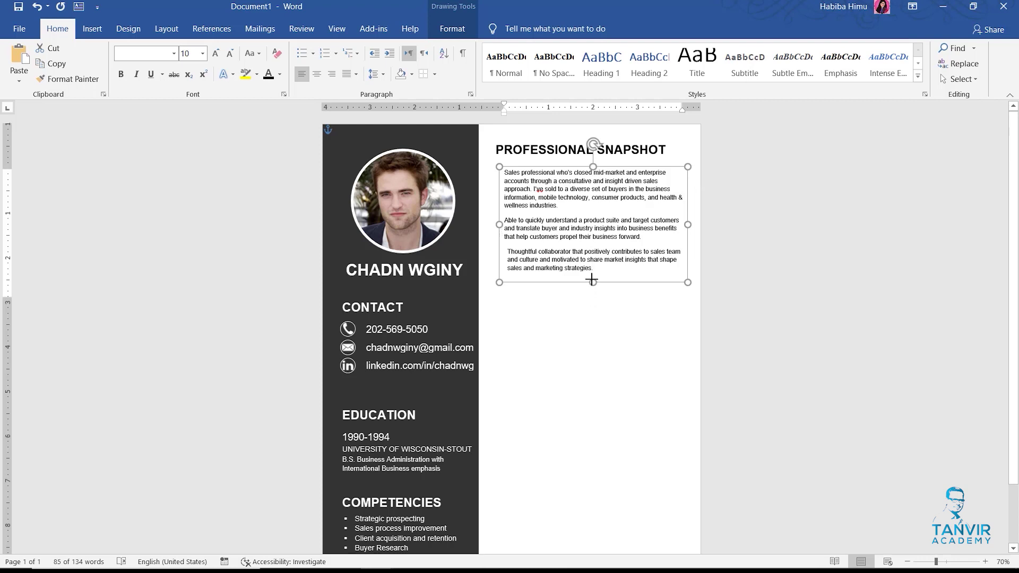
{"action": "left_click", "coordinate": [175, 57]}
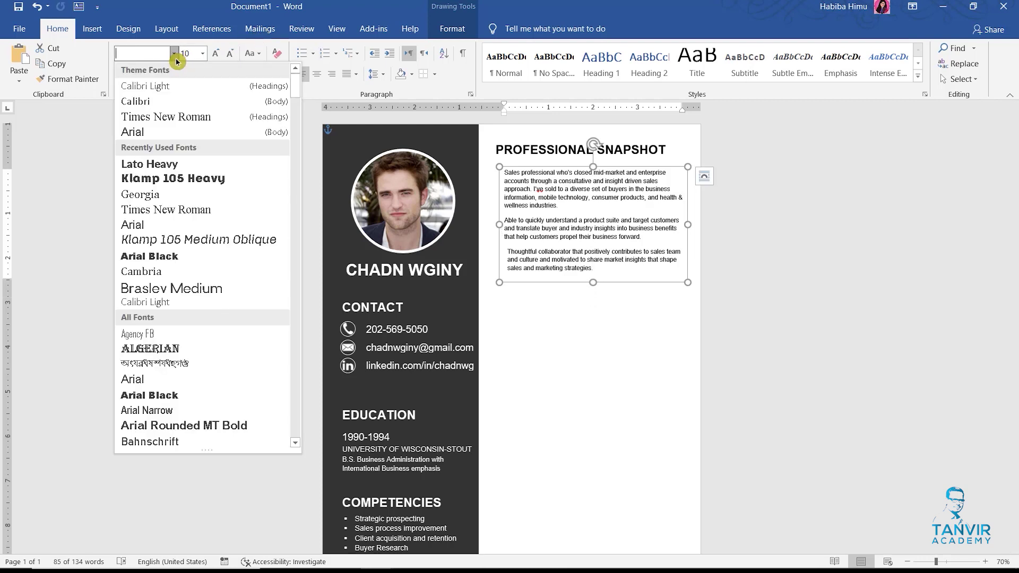
{"action": "left_click", "coordinate": [154, 133]}
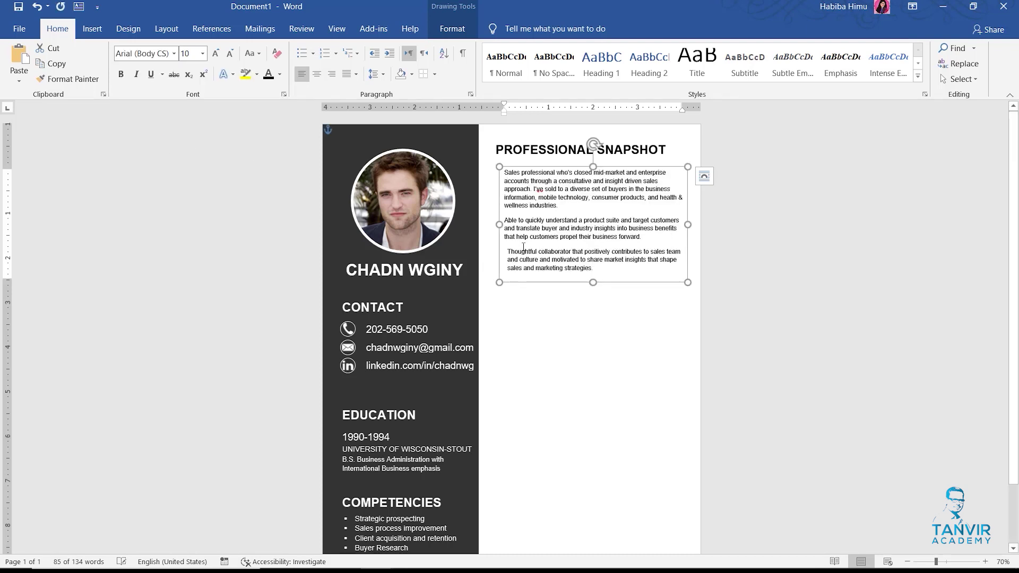
{"action": "left_click_drag", "start_coordinate": [565, 170], "coordinate": [554, 166]}
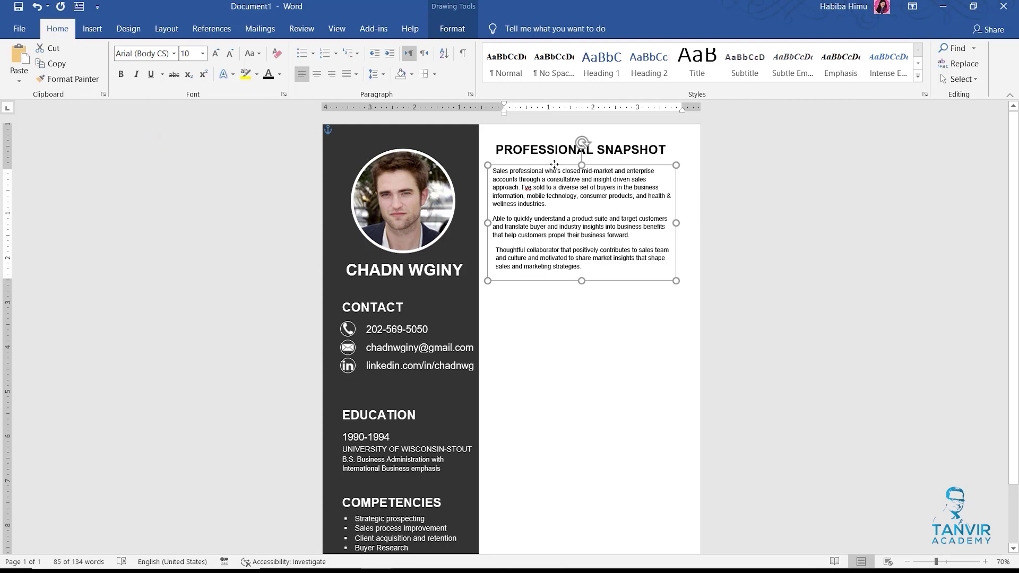
{"action": "left_click_drag", "start_coordinate": [683, 219], "coordinate": [691, 219]}
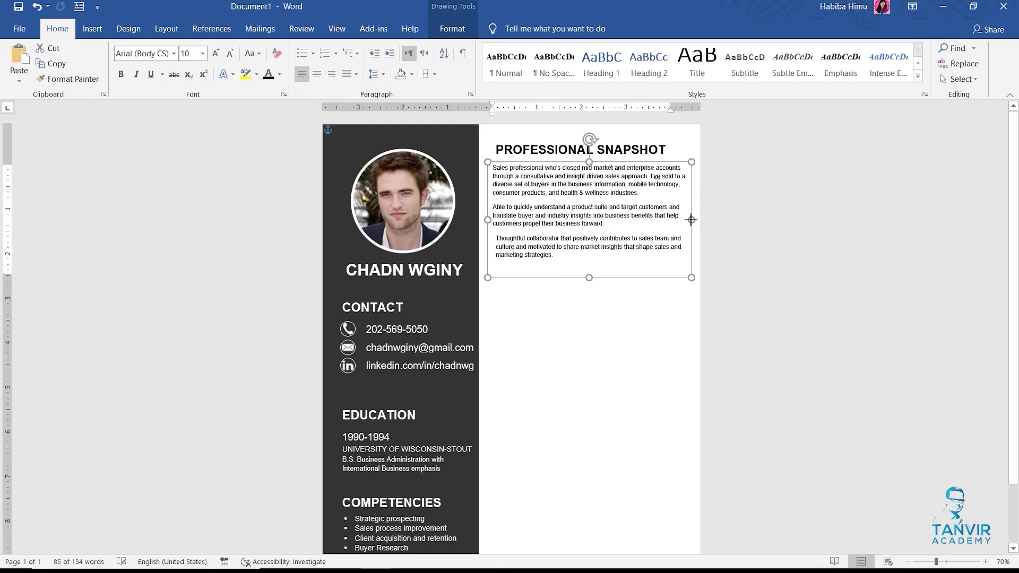
- Justify the snapshot paragraphs and remove the third paragraph's leading indent
{"action": "left_click", "coordinate": [348, 78]}
{"action": "left_click", "coordinate": [371, 91]}
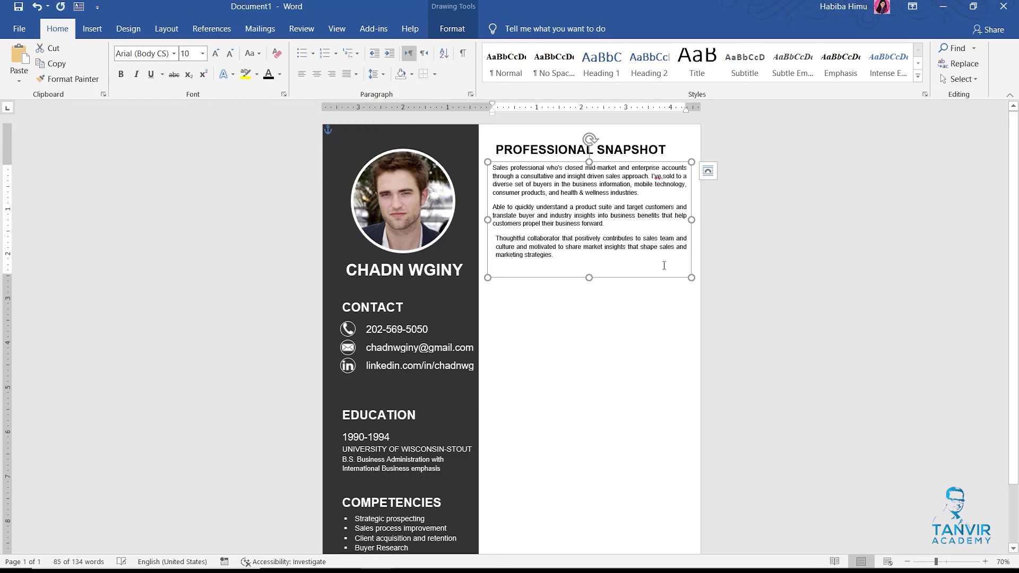
{"action": "scroll", "coordinate": [666, 239], "scroll_direction": "up", "scroll_amount": 1}
{"action": "scroll", "coordinate": [666, 239], "scroll_direction": "up", "scroll_amount": 1}
{"action": "scroll", "coordinate": [665, 239], "scroll_direction": "up", "scroll_amount": 1}
{"action": "scroll", "coordinate": [652, 264], "scroll_direction": "up", "scroll_amount": 1}
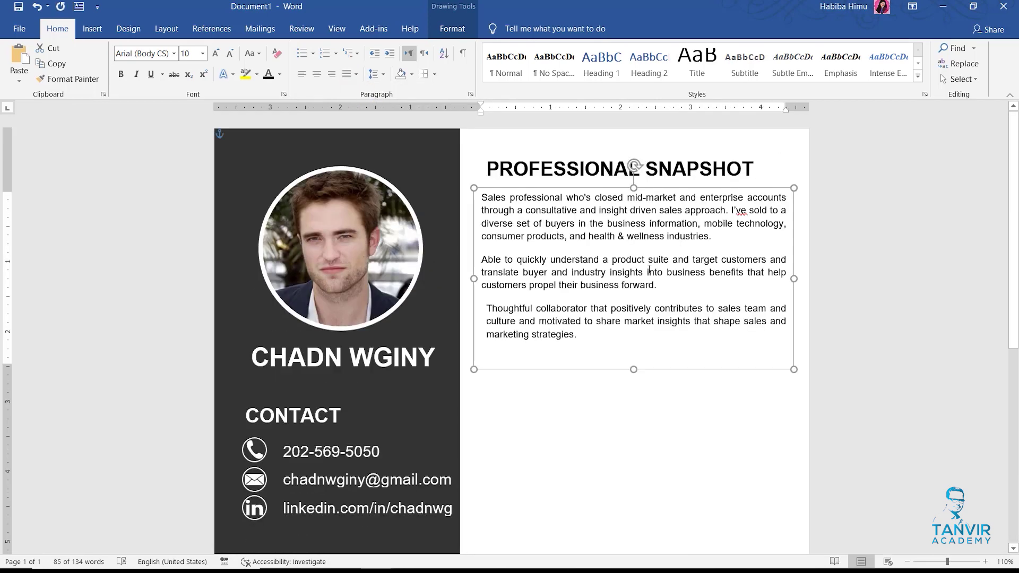
{"action": "key", "text": "BackSpace"}
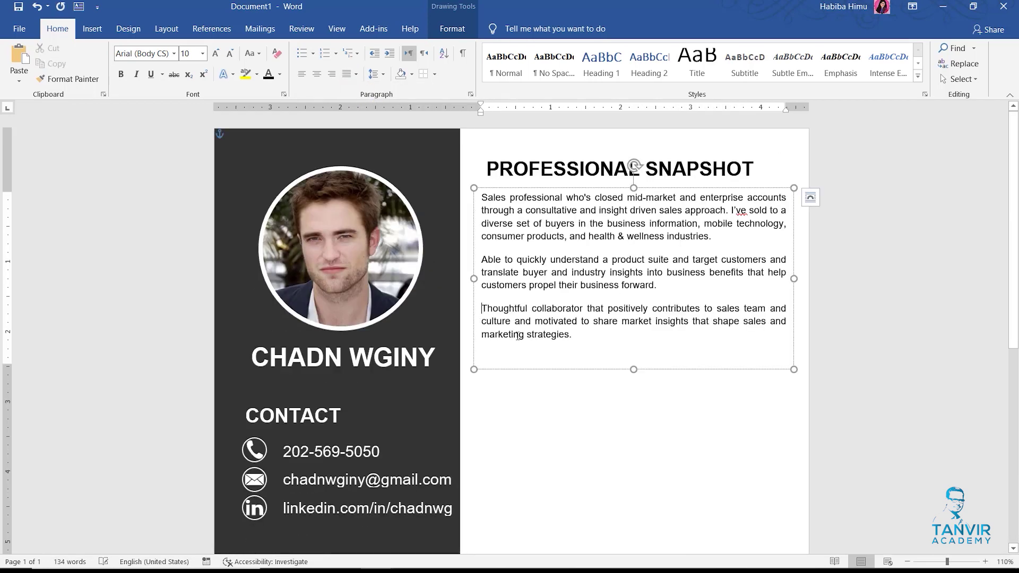
- Align the PROFESSIONAL SNAPSHOT heading's left edge flush with the paragraph box
{"action": "left_click_drag", "start_coordinate": [586, 191], "coordinate": [588, 186]}
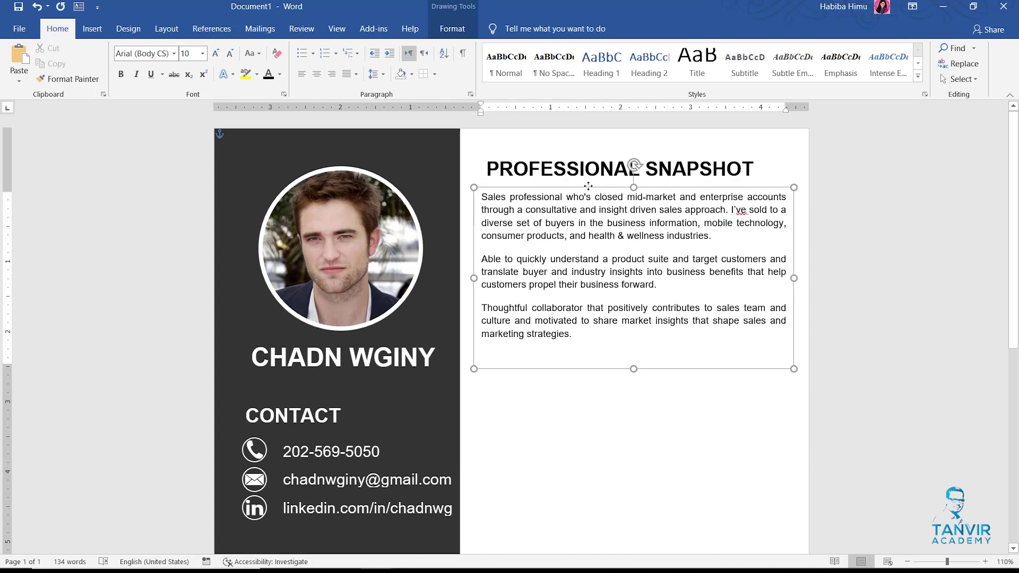
{"action": "left_click", "coordinate": [569, 154]}
{"action": "left_click_drag", "start_coordinate": [568, 155], "coordinate": [563, 154]}
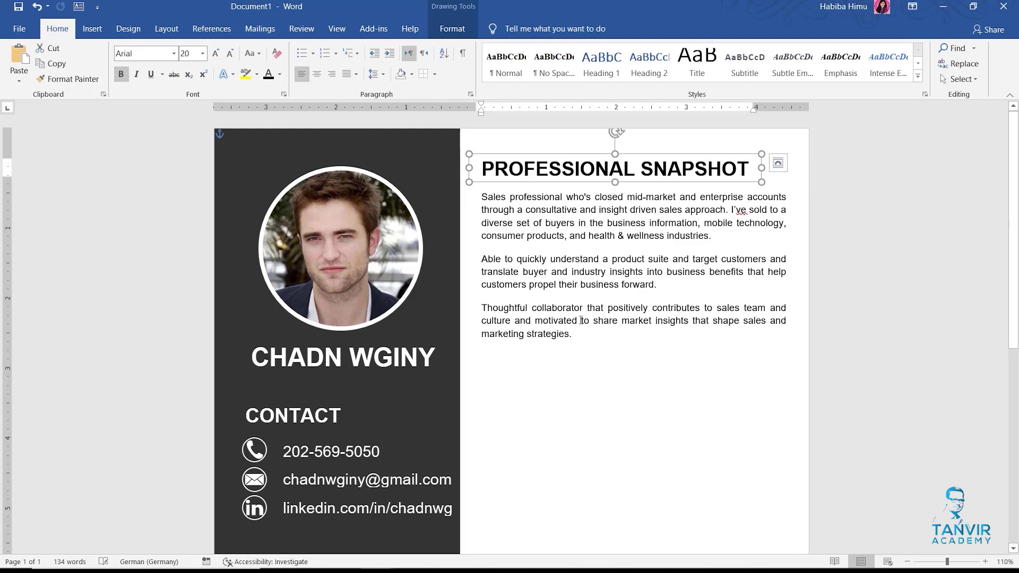
{"action": "left_click", "coordinate": [562, 386]}
{"action": "scroll", "coordinate": [563, 386], "scroll_direction": "down", "scroll_amount": 5}
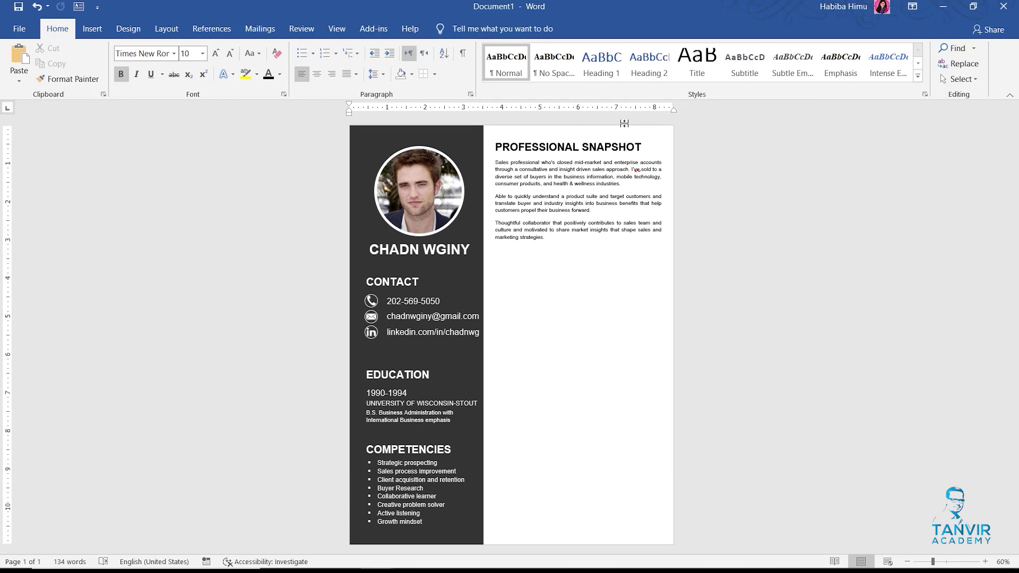
{"action": "left_click", "coordinate": [538, 147]}
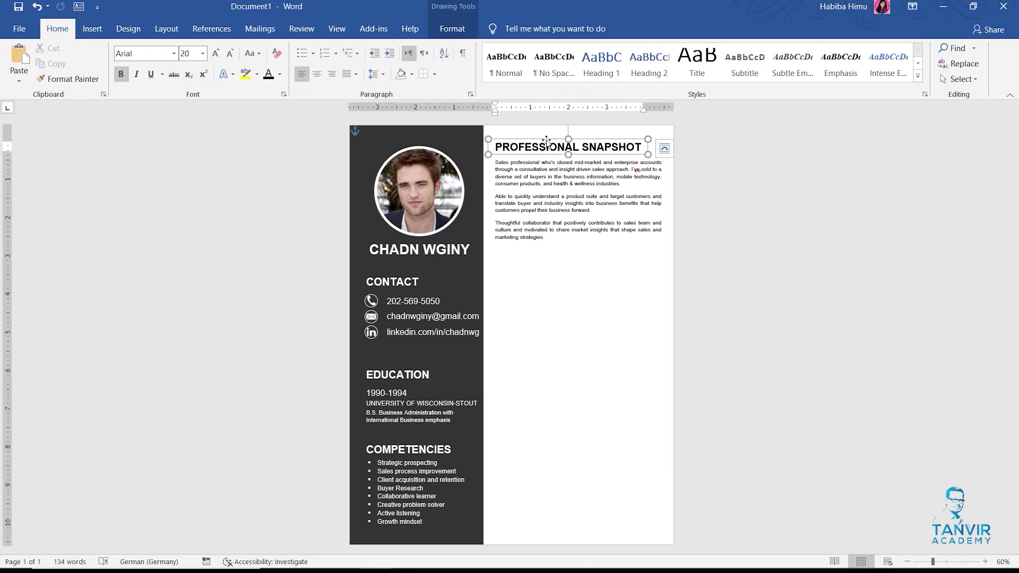
- Duplicate the heading below the paragraphs, retype it as EXPERINCES, and check the source's Experience section
{"action": "left_click_drag", "start_coordinate": [546, 142], "coordinate": [553, 259]}
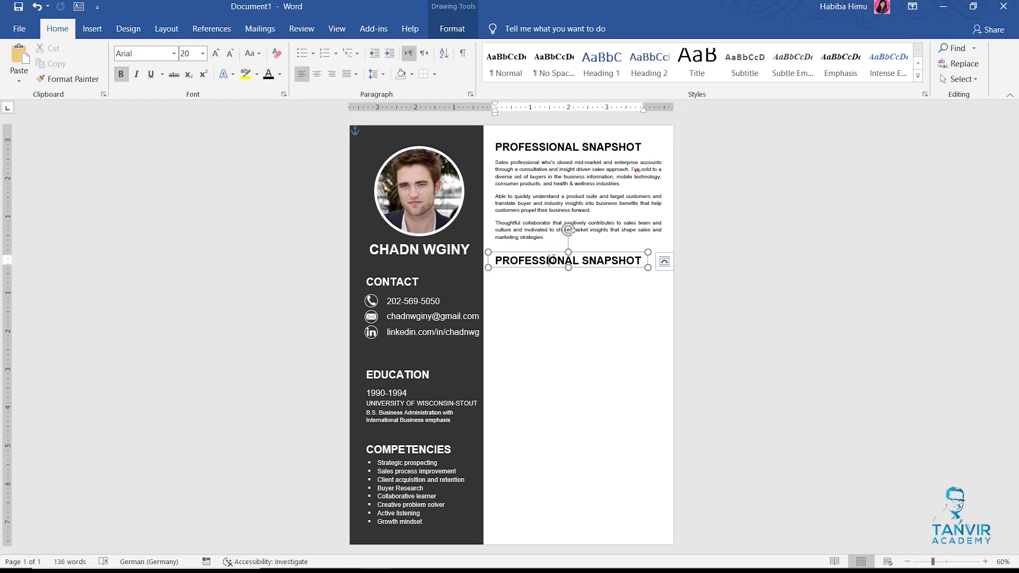
{"action": "type", "text": "EXPERINCES"}
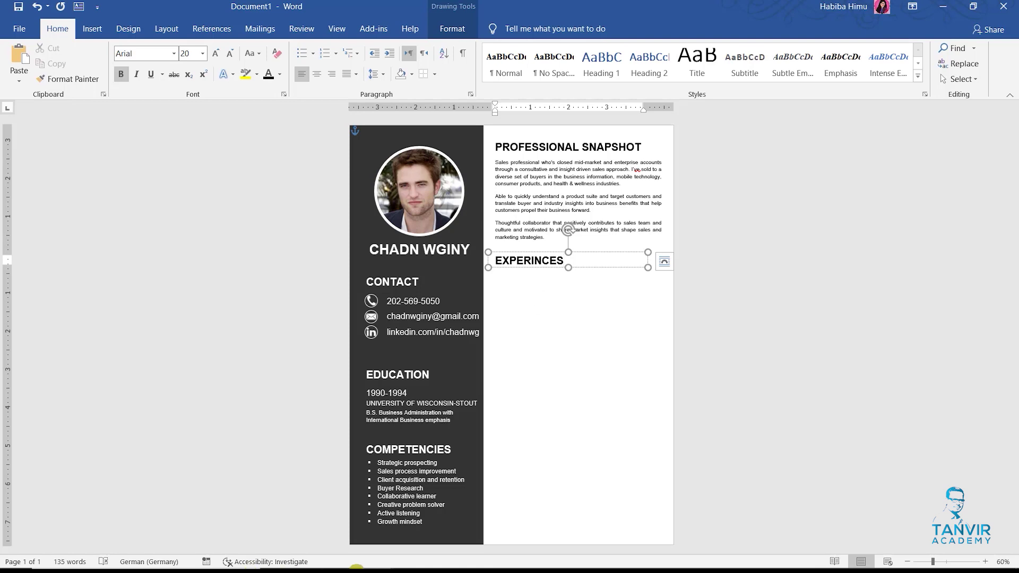
{"action": "mouse_move", "coordinate": [374, 556]}
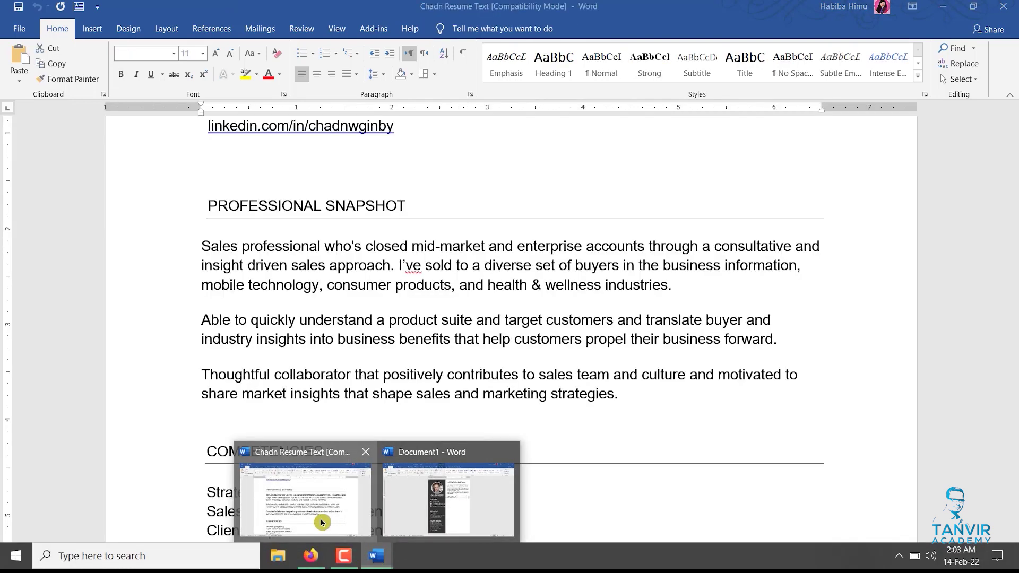
{"action": "left_click", "coordinate": [321, 518]}
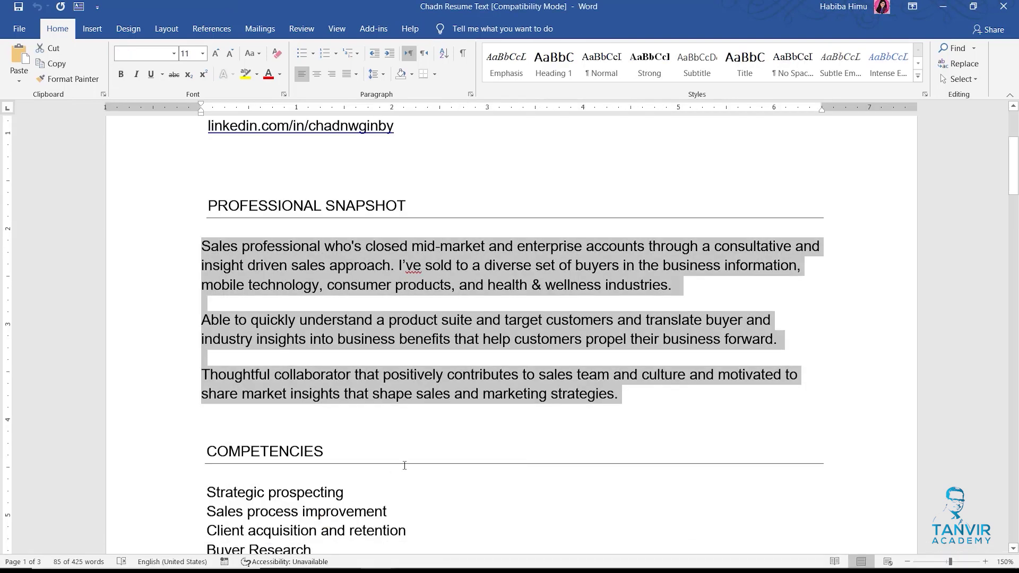
{"action": "scroll", "coordinate": [405, 466], "scroll_direction": "down", "scroll_amount": 4}
{"action": "scroll", "coordinate": [405, 466], "scroll_direction": "down", "scroll_amount": 3}
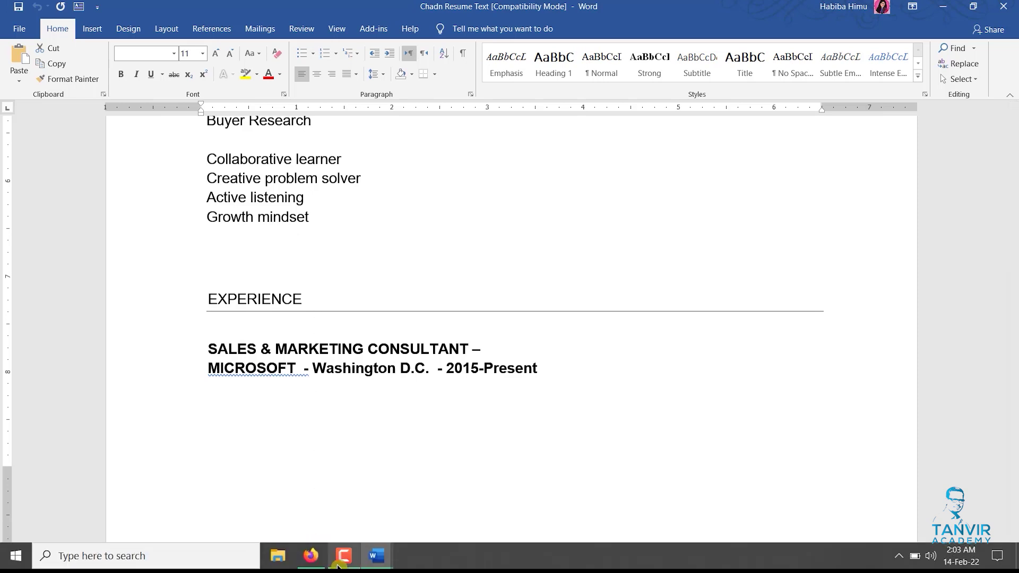
{"action": "left_click", "coordinate": [376, 555]}
{"action": "left_click", "coordinate": [436, 520]}
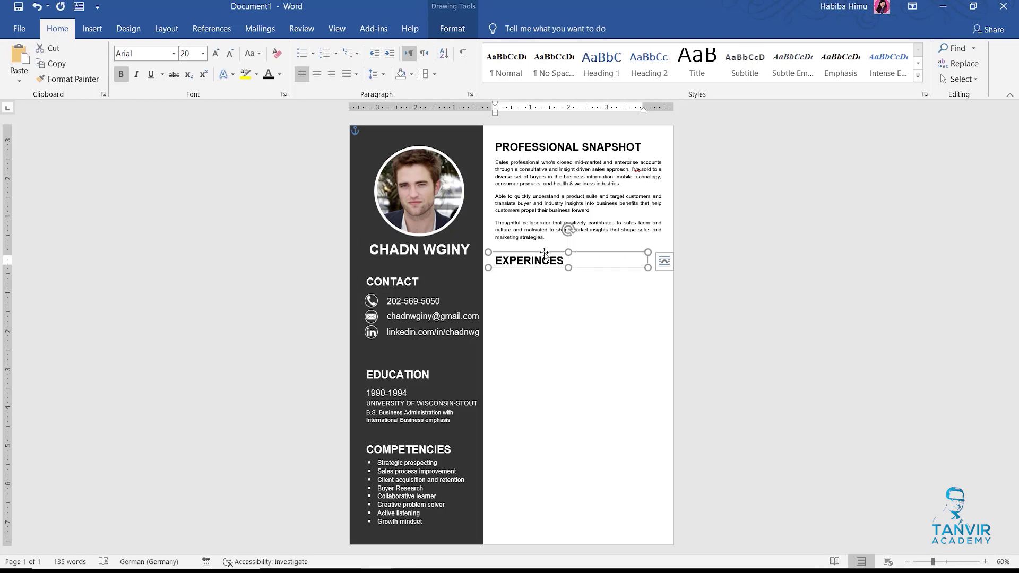
- Delete the EXPERINCES box and duplicate the PROFESSIONAL SNAPSHOT heading just below the paragraphs
{"action": "key", "text": "Delete"}
{"action": "left_click", "coordinate": [562, 145]}
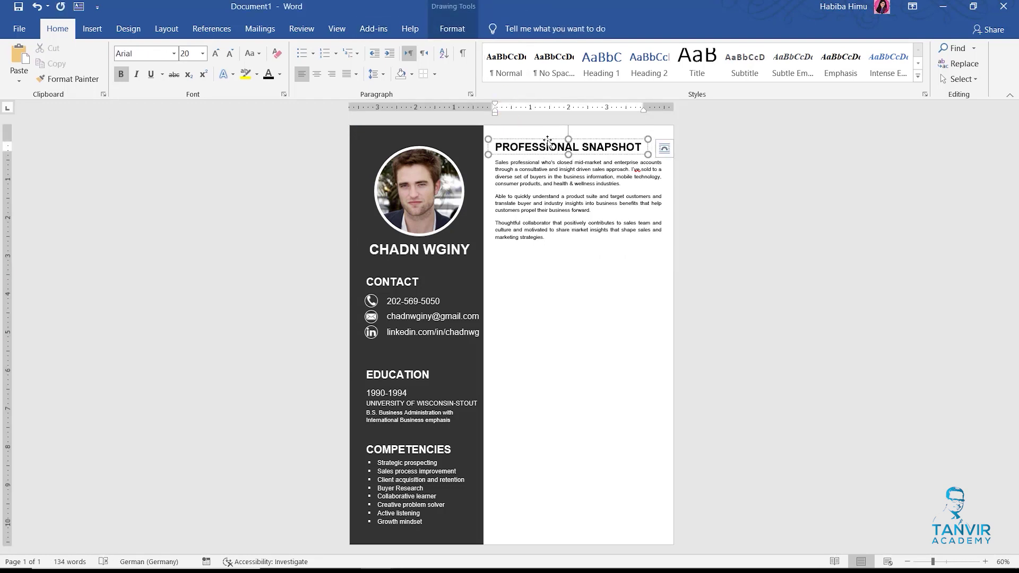
{"action": "left_click_drag", "start_coordinate": [548, 140], "coordinate": [549, 252]}
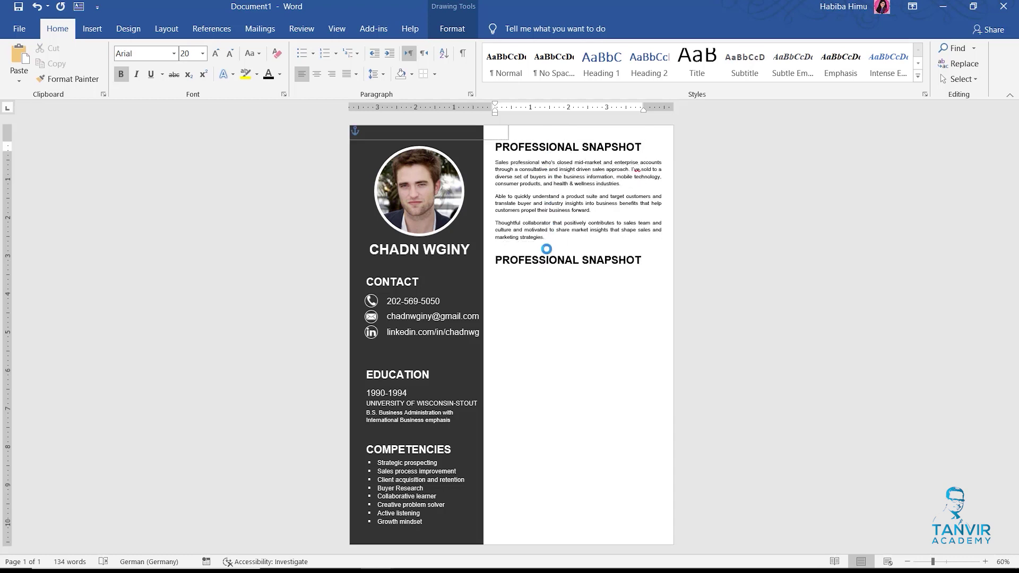
{"action": "left_click_drag", "start_coordinate": [547, 249], "coordinate": [547, 246]}
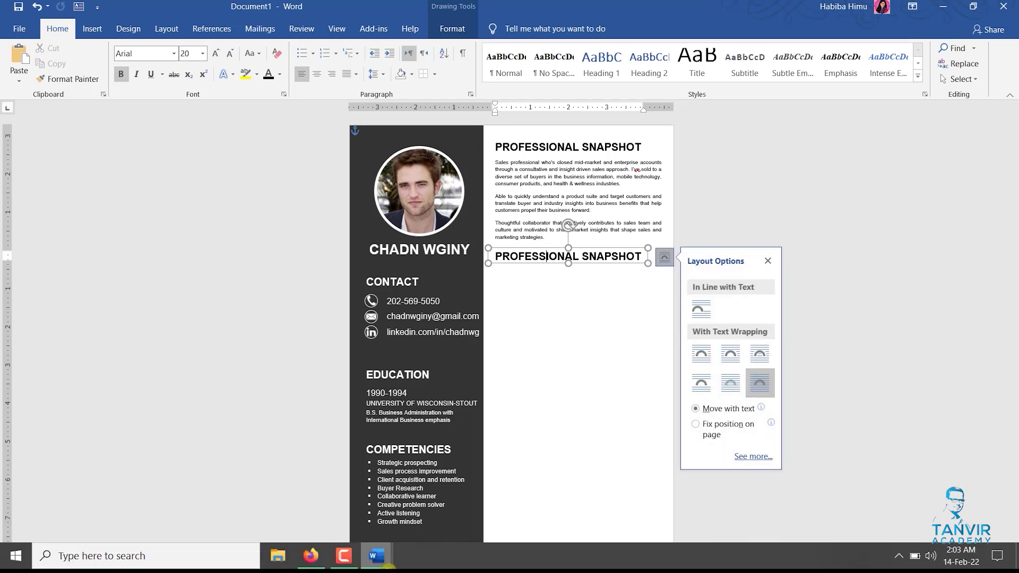
- Copy EXPERIENCE from the source resume text and paste it over the duplicated heading's text
{"action": "mouse_move", "coordinate": [376, 556]}
{"action": "left_click", "coordinate": [325, 512]}
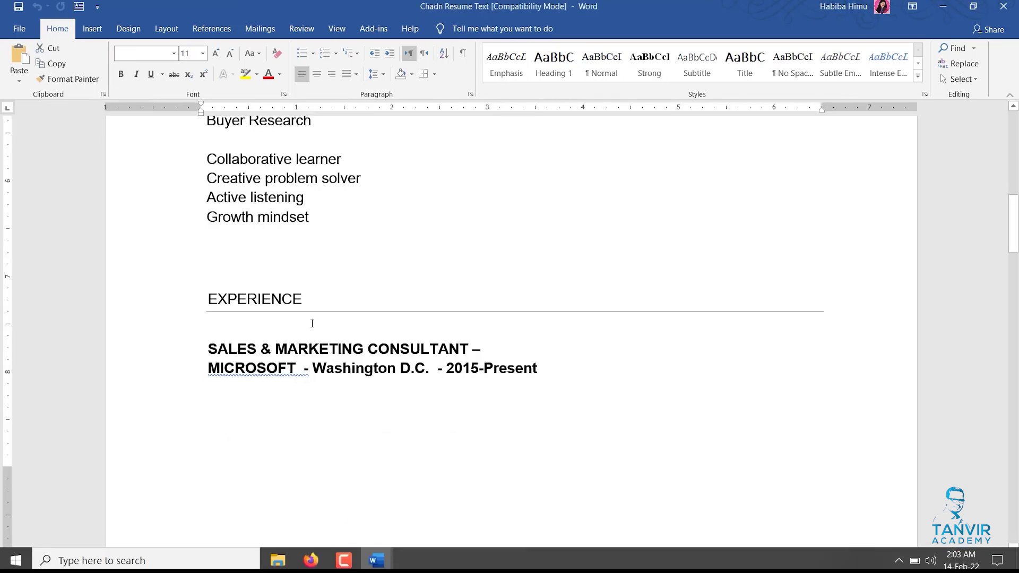
{"action": "left_click_drag", "start_coordinate": [312, 294], "coordinate": [206, 294]}
{"action": "key", "text": "ctrl+c"}
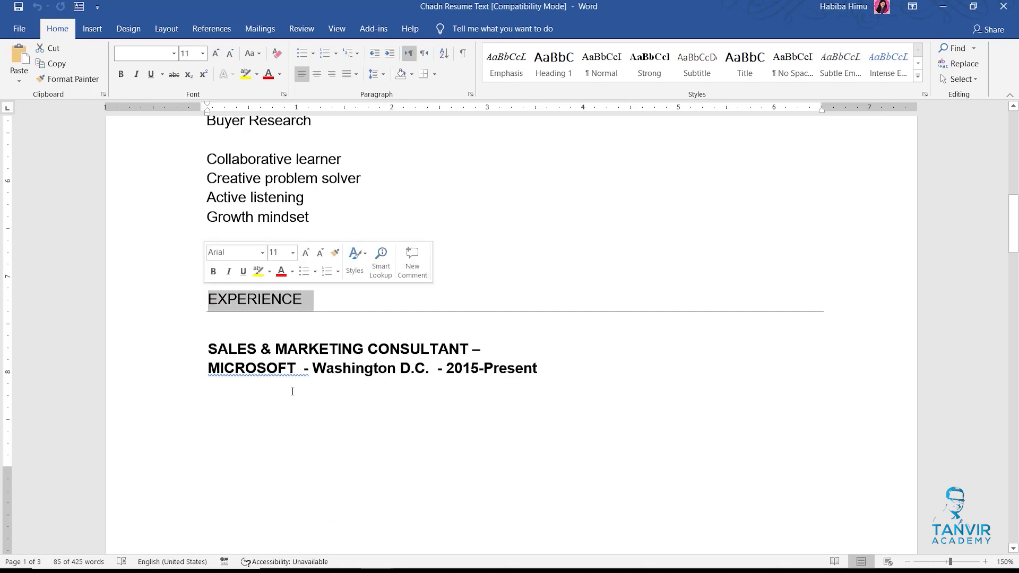
{"action": "left_click", "coordinate": [378, 557]}
{"action": "left_click", "coordinate": [451, 494]}
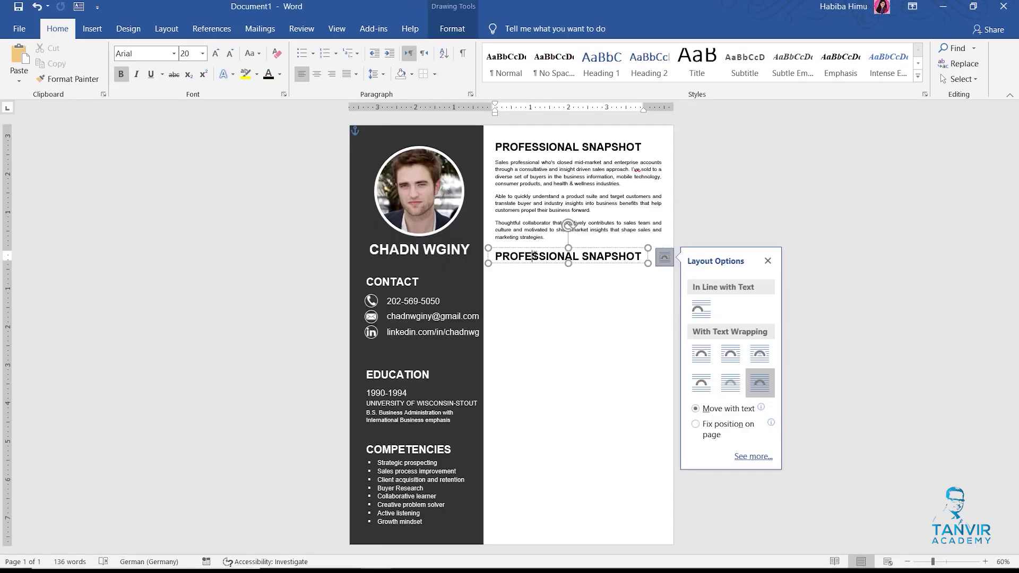
{"action": "triple_click", "coordinate": [535, 256]}
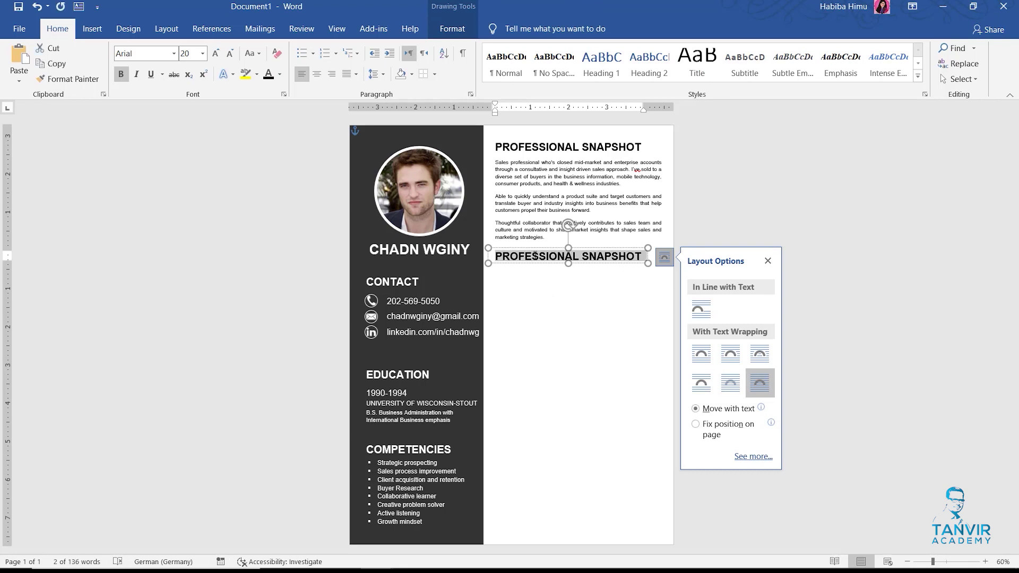
{"action": "key", "text": "ctrl+v"}
{"action": "key", "text": "Escape"}
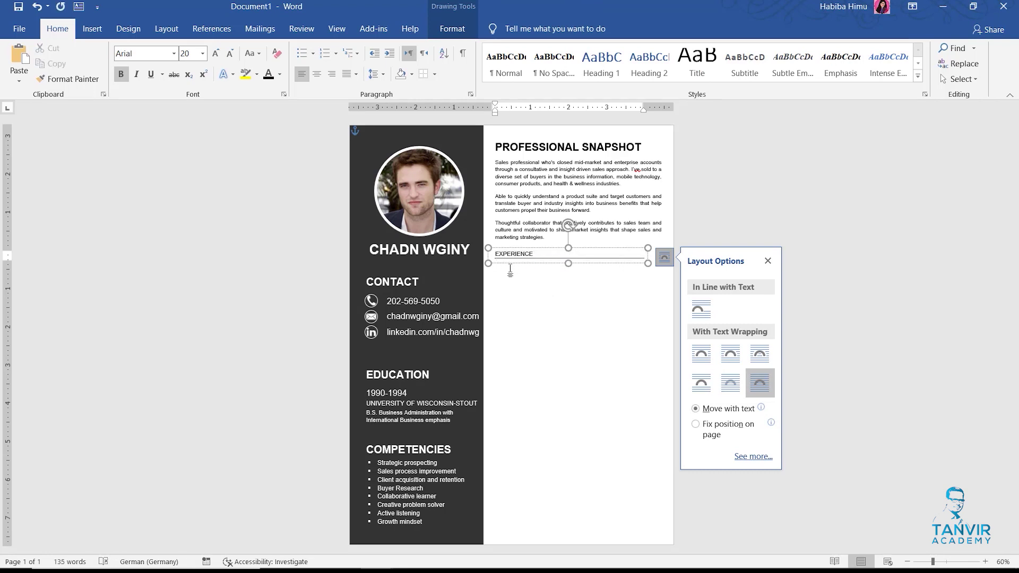
{"action": "key", "text": "BackSpace"}
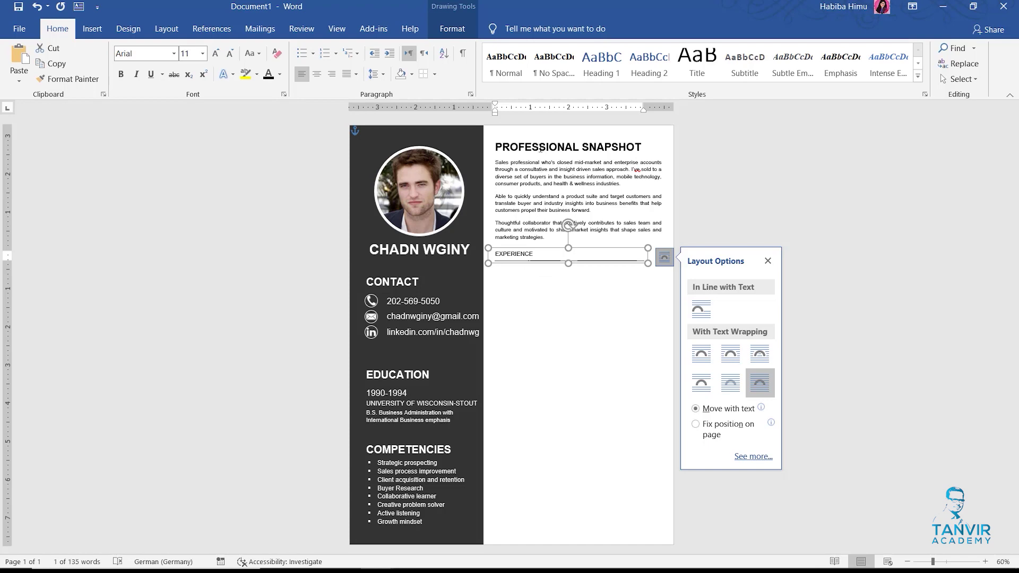
{"action": "left_click", "coordinate": [538, 221]}
{"action": "scroll", "coordinate": [538, 220], "scroll_direction": "up", "scroll_amount": 5}
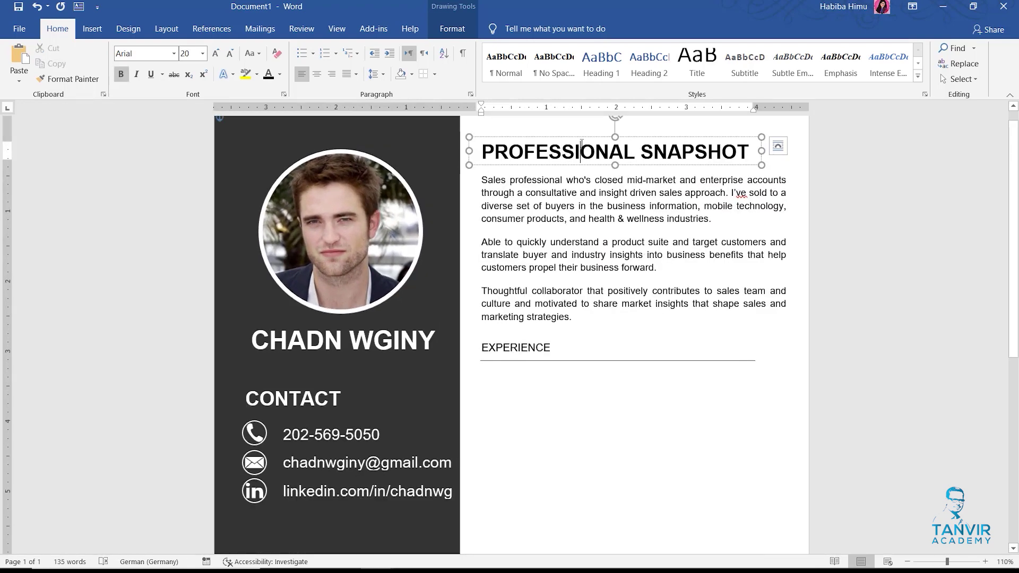
- Format-paint the PROFESSIONAL SNAPSHOT style onto EXPERIENCE and nudge it flush left under the paragraphs
{"action": "left_click", "coordinate": [69, 78]}
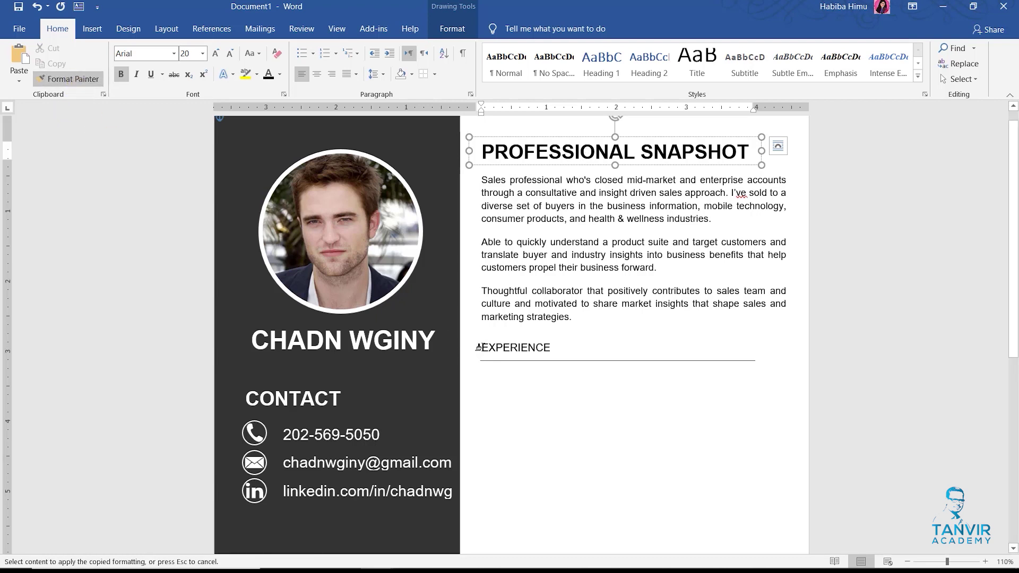
{"action": "left_click_drag", "start_coordinate": [478, 347], "coordinate": [732, 355]}
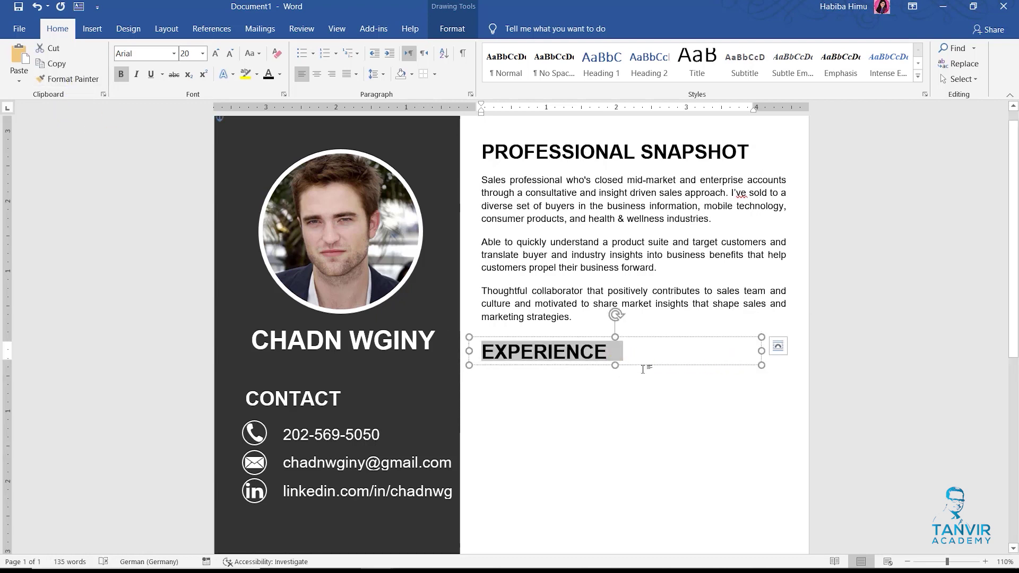
{"action": "left_click_drag", "start_coordinate": [644, 367], "coordinate": [650, 360]}
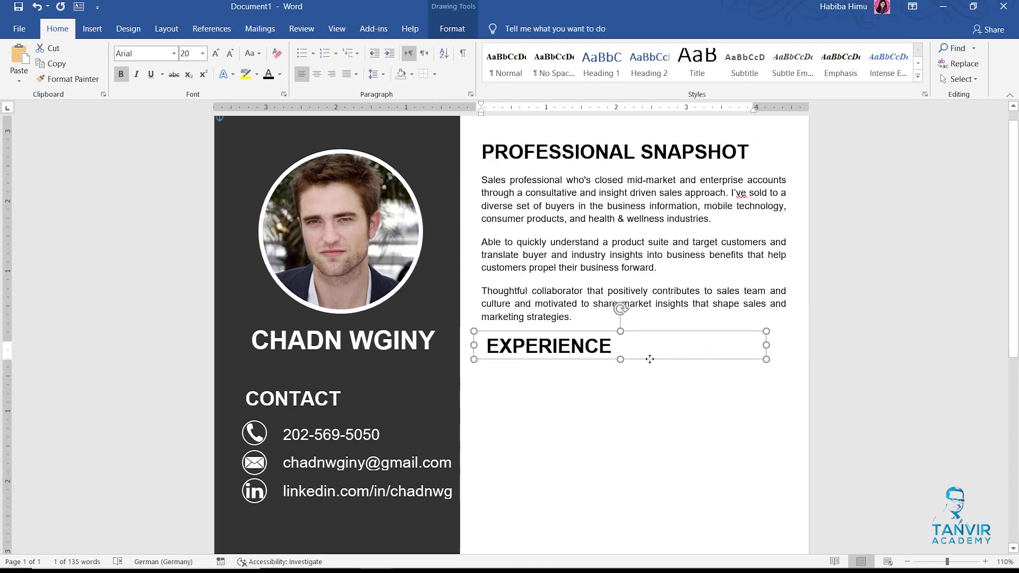
{"action": "left_click_drag", "start_coordinate": [650, 359], "coordinate": [647, 355]}
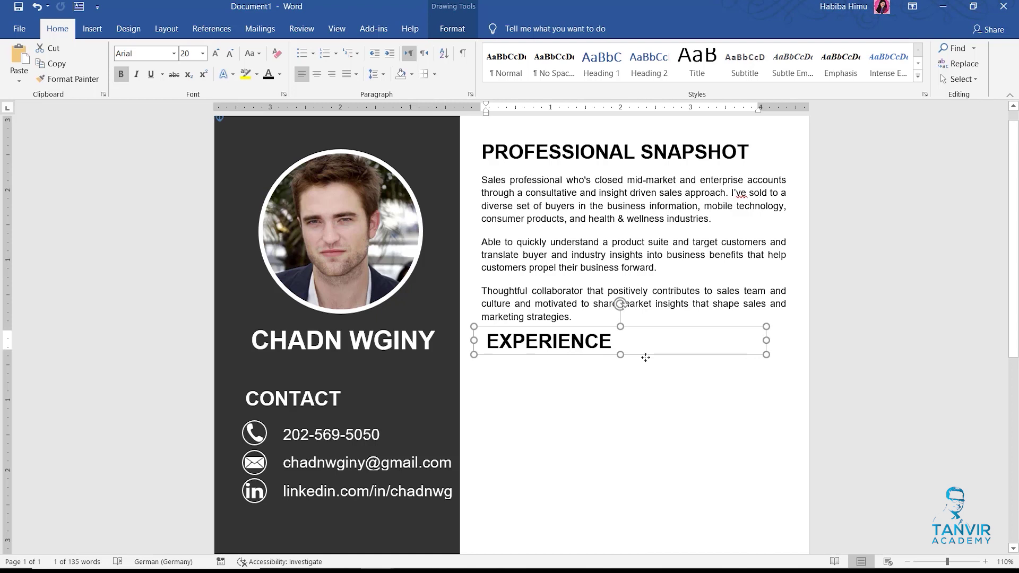
{"action": "key", "text": "Left"}
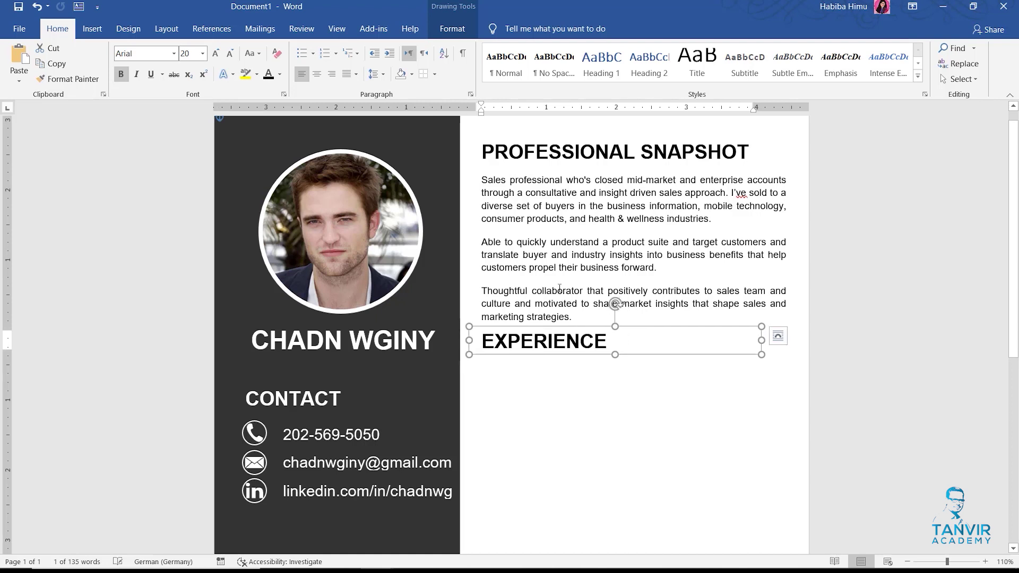
{"action": "left_click", "coordinate": [572, 169]}
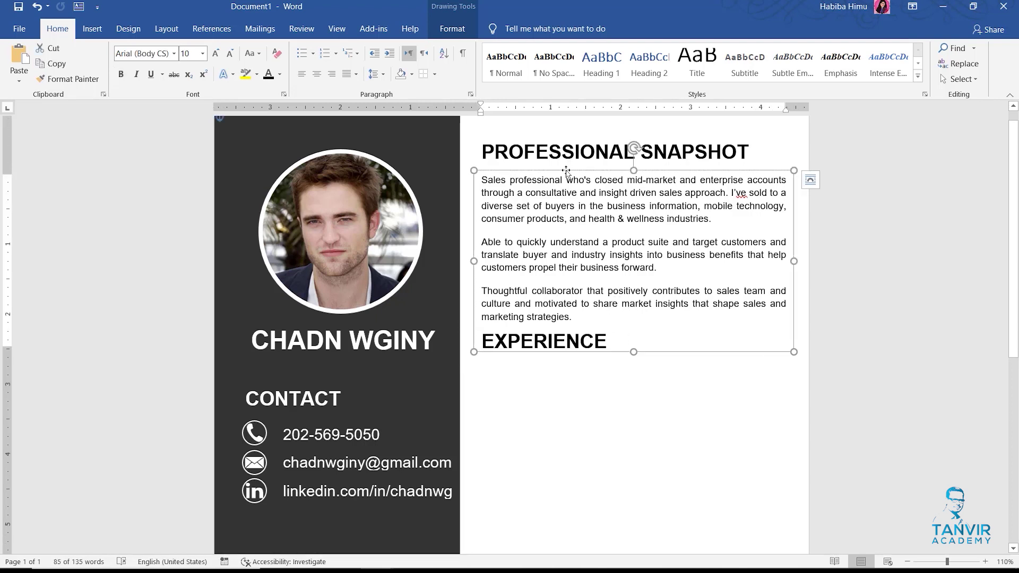
- Duplicate the snapshot paragraph box below EXPERIENCE and format-paint the snapshot text style onto it
{"action": "left_click_drag", "start_coordinate": [567, 171], "coordinate": [569, 346]}
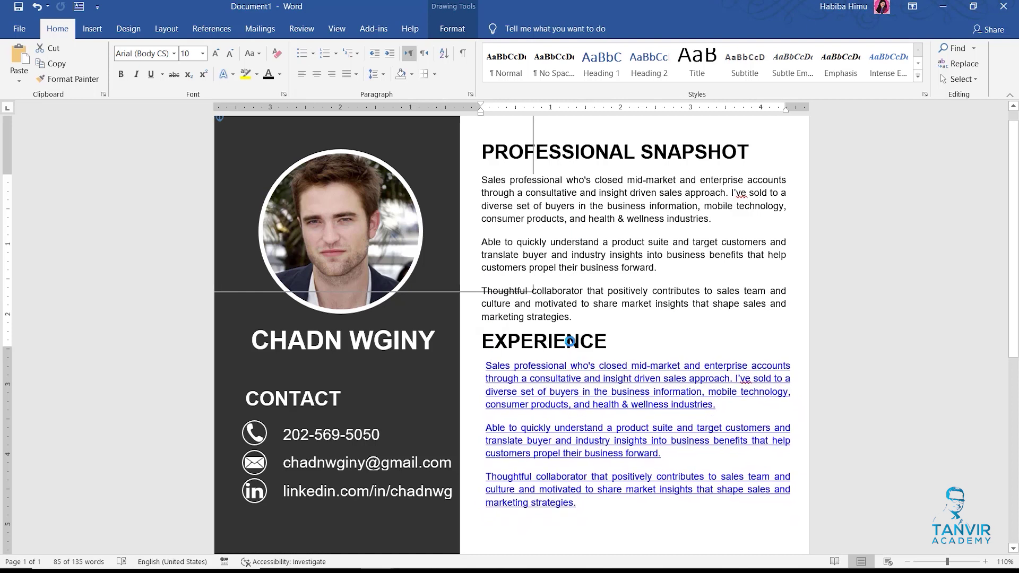
{"action": "left_click_drag", "start_coordinate": [569, 346], "coordinate": [569, 339]}
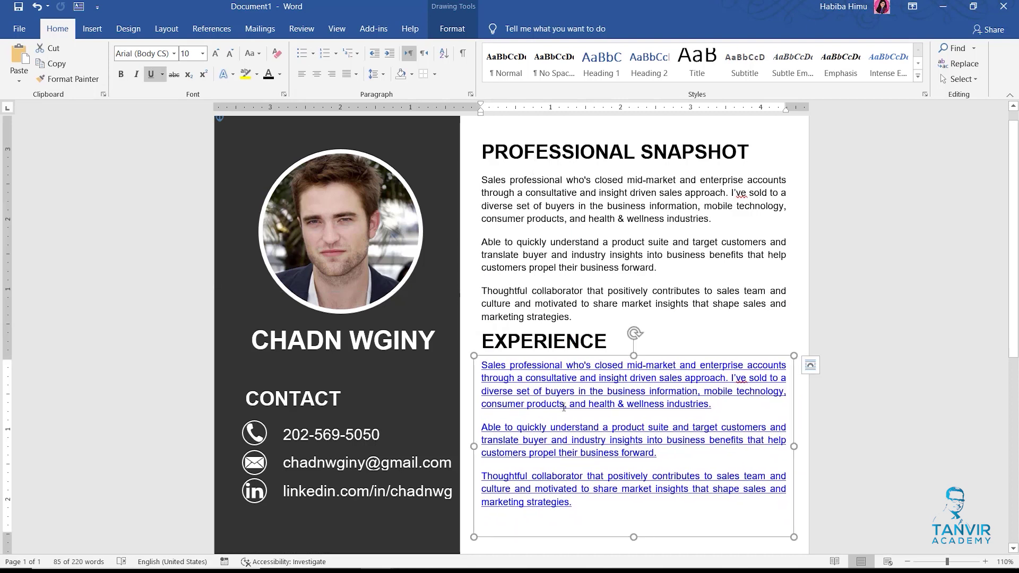
{"action": "left_click", "coordinate": [547, 291]}
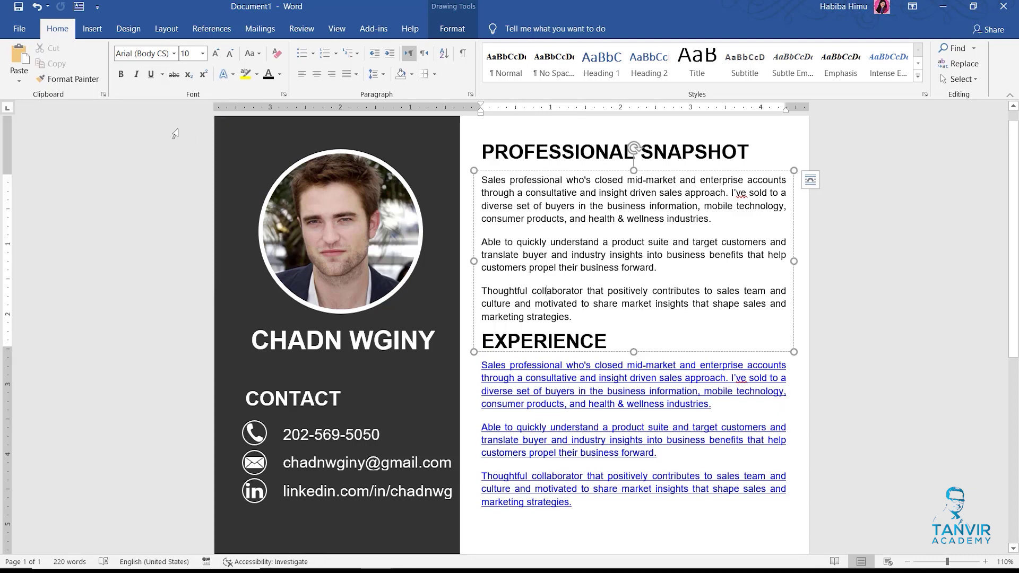
{"action": "left_click", "coordinate": [62, 84]}
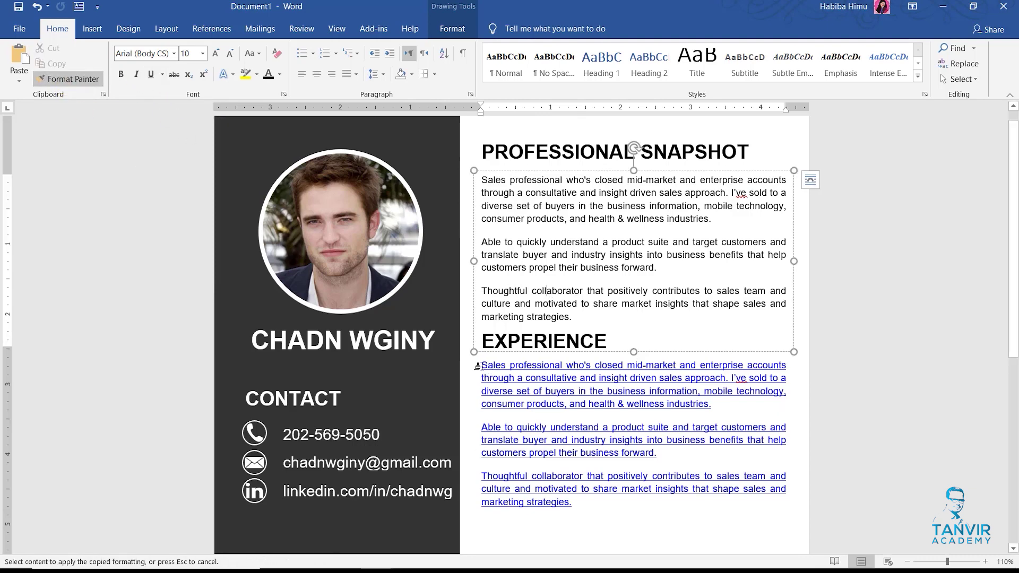
{"action": "left_click_drag", "start_coordinate": [478, 366], "coordinate": [619, 513]}
{"action": "scroll", "coordinate": [606, 467], "scroll_direction": "down", "scroll_amount": 3}
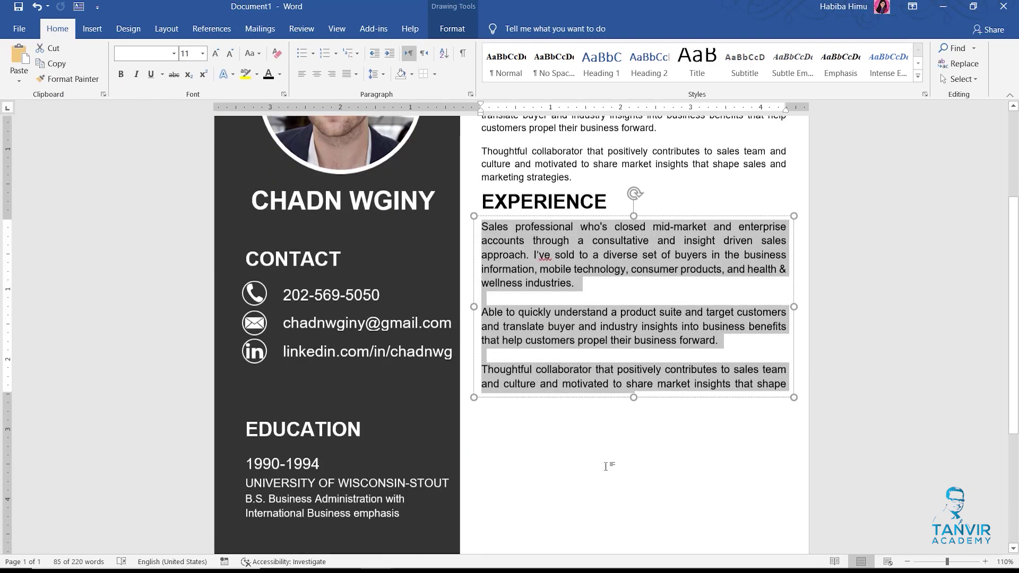
{"action": "mouse_move", "coordinate": [377, 556]}
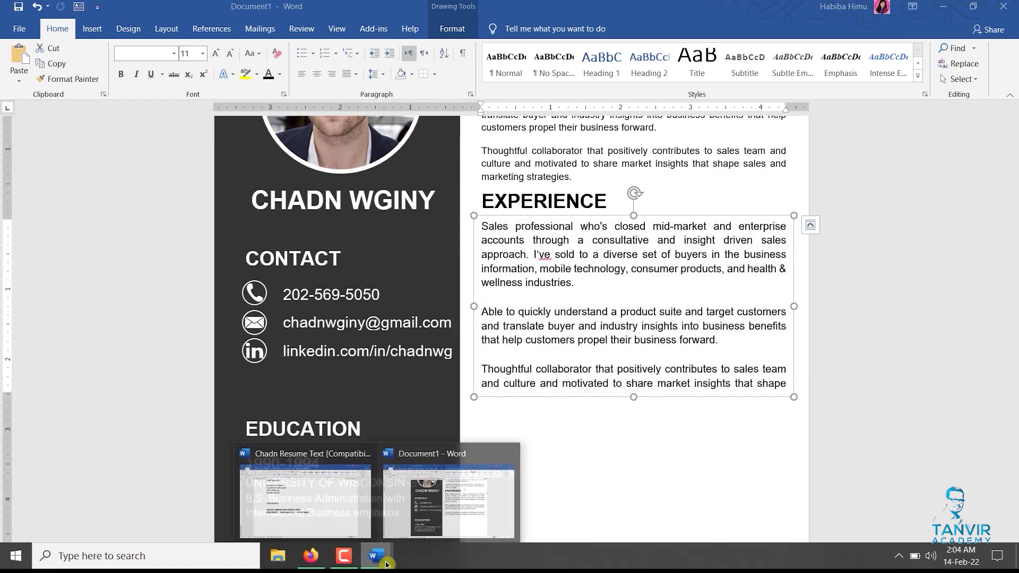
- Paste the Microsoft SALES & MARKETING CONSULTANT job heading from the resume text over the box's text
{"action": "left_click", "coordinate": [325, 517]}
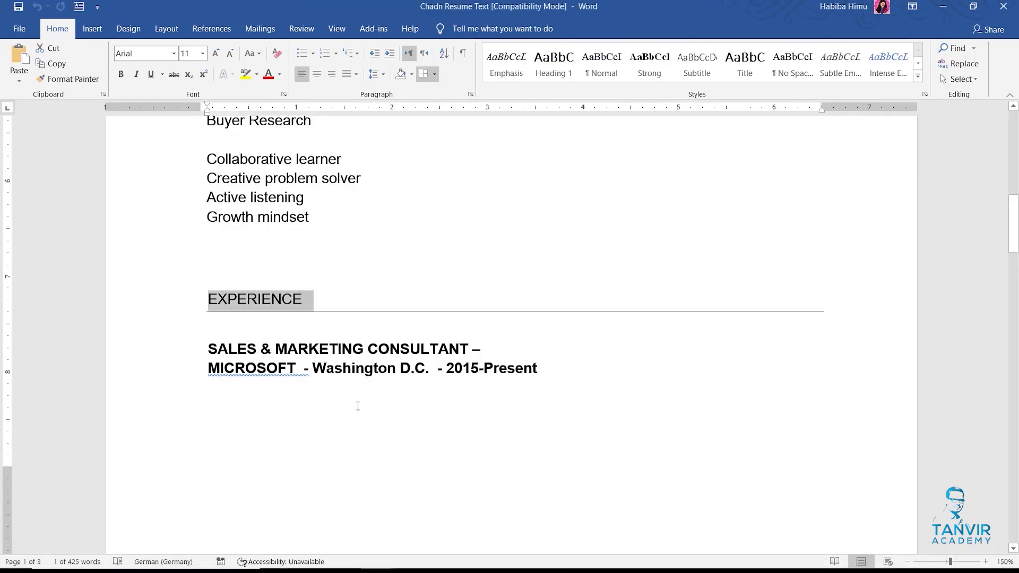
{"action": "scroll", "coordinate": [333, 420], "scroll_direction": "down", "scroll_amount": 3}
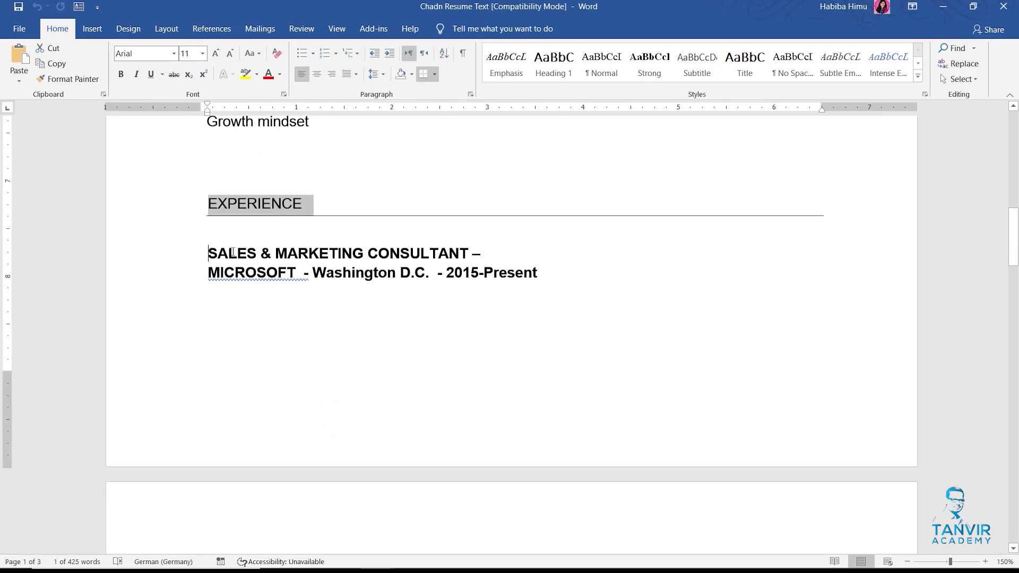
{"action": "left_click_drag", "start_coordinate": [226, 252], "coordinate": [563, 276]}
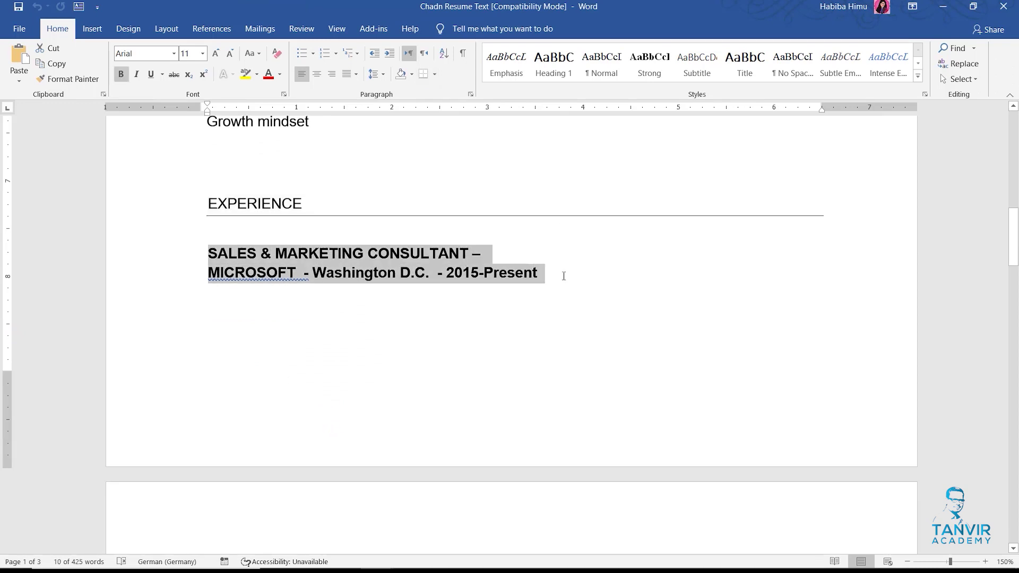
{"action": "scroll", "coordinate": [496, 391], "scroll_direction": "down", "scroll_amount": 3}
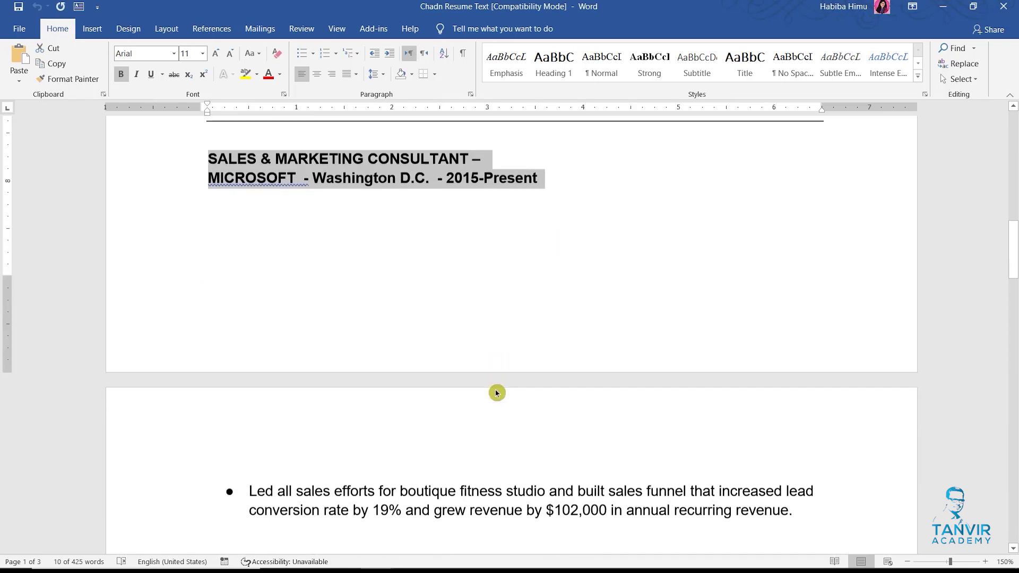
{"action": "scroll", "coordinate": [491, 425], "scroll_direction": "down", "scroll_amount": 3}
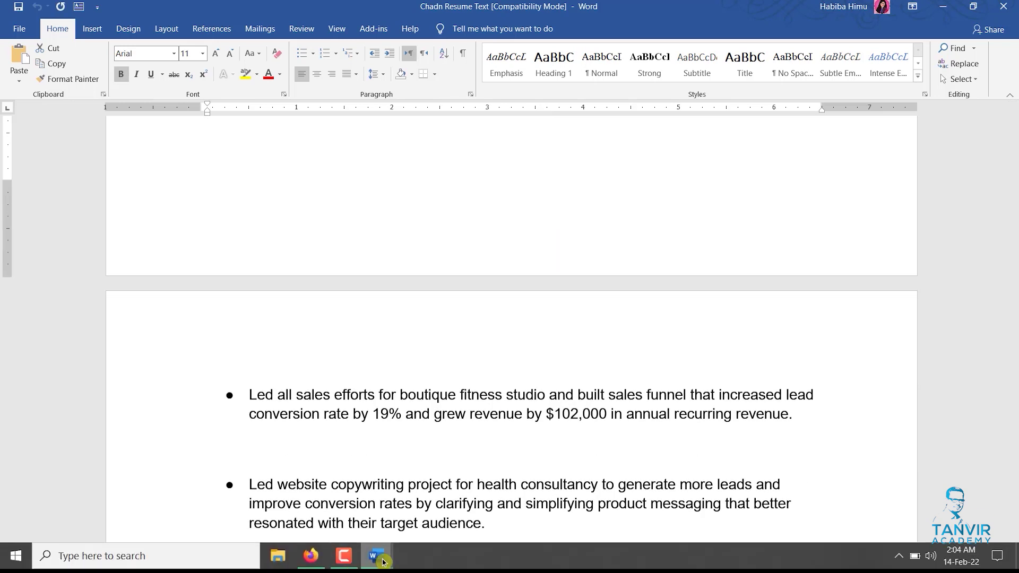
{"action": "mouse_move", "coordinate": [376, 556]}
{"action": "left_click", "coordinate": [455, 515]}
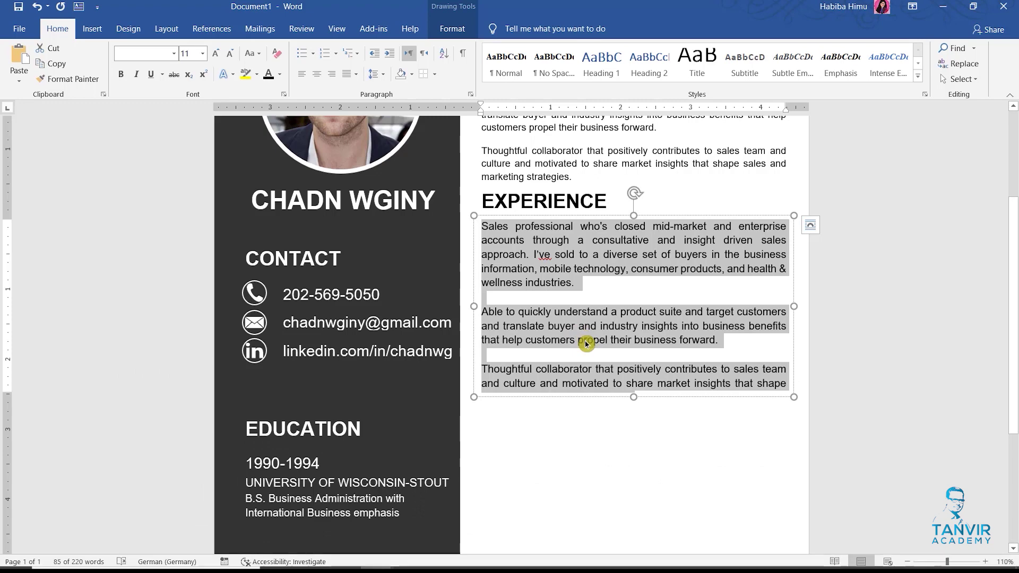
{"action": "key", "text": "ctrl+v"}
{"action": "left_click", "coordinate": [586, 344]}
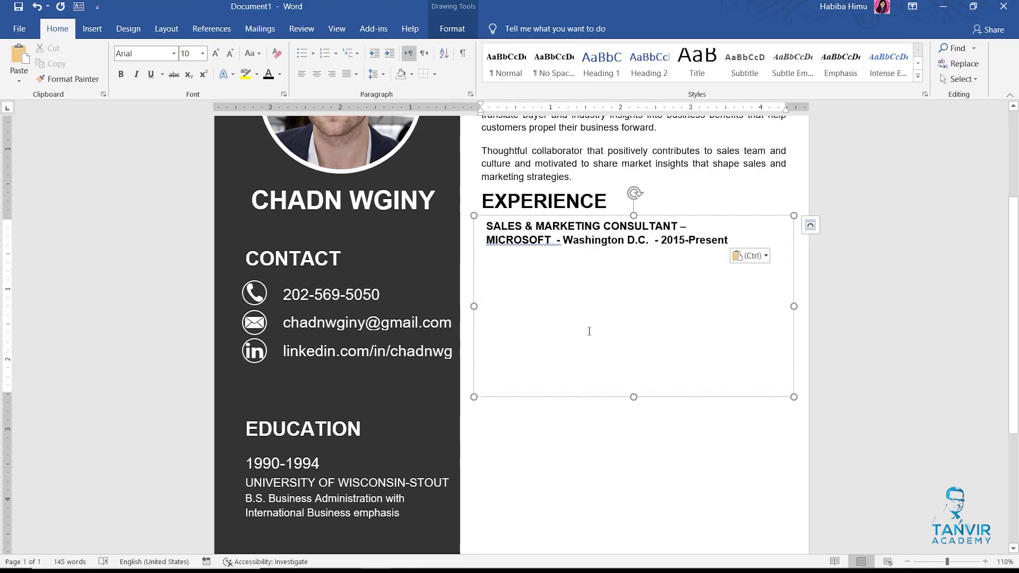
- Add the job's three bullet points below the heading and enlarge the box to show them all
{"action": "mouse_move", "coordinate": [376, 556]}
{"action": "left_click", "coordinate": [313, 494]}
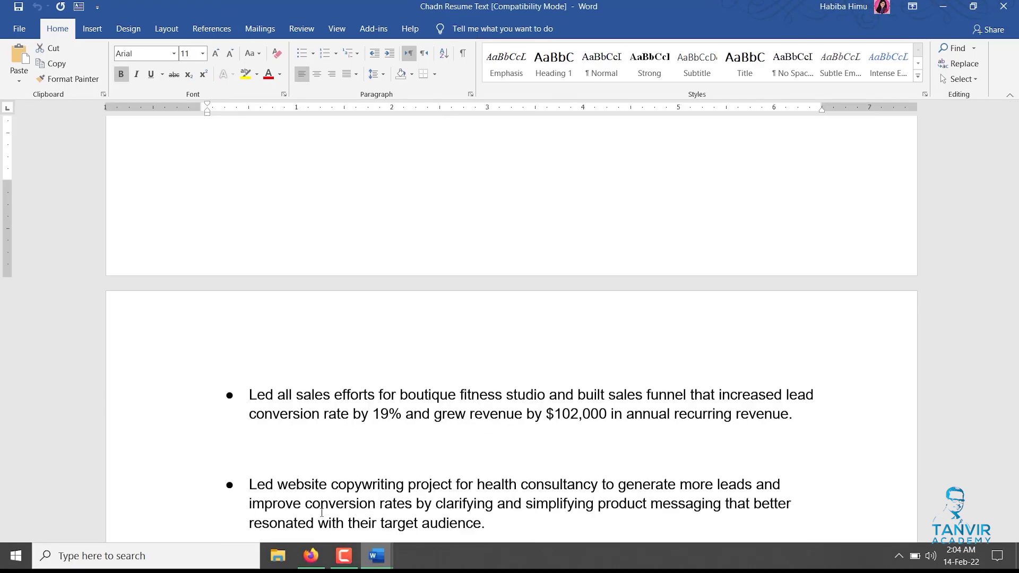
{"action": "scroll", "coordinate": [317, 403], "scroll_direction": "down", "scroll_amount": 2}
{"action": "scroll", "coordinate": [319, 408], "scroll_direction": "up", "scroll_amount": 3}
{"action": "scroll", "coordinate": [318, 411], "scroll_direction": "up", "scroll_amount": 1}
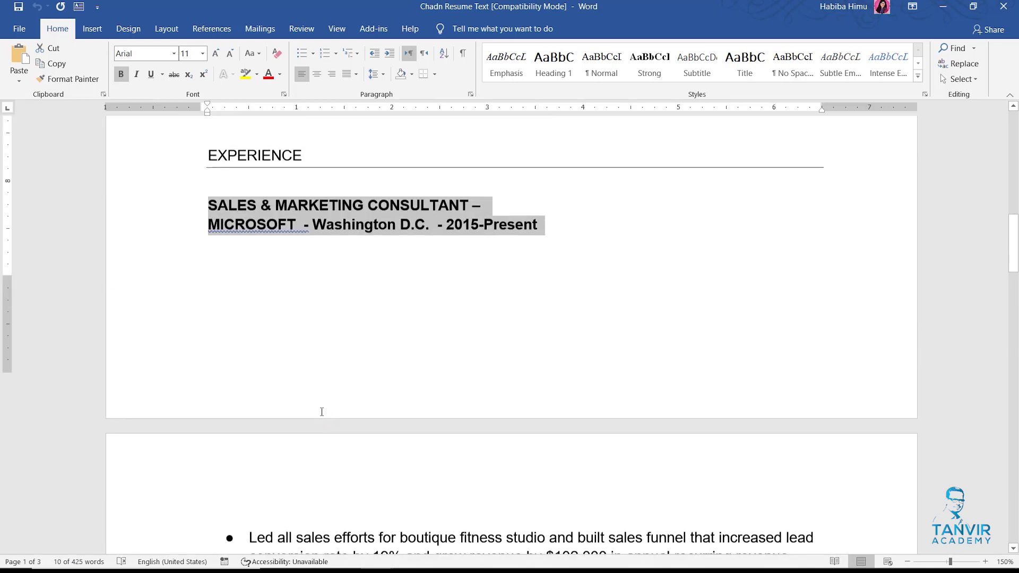
{"action": "scroll", "coordinate": [321, 413], "scroll_direction": "down", "scroll_amount": 5}
{"action": "scroll", "coordinate": [322, 413], "scroll_direction": "down", "scroll_amount": 1}
{"action": "left_click_drag", "start_coordinate": [735, 378], "coordinate": [249, 154]}
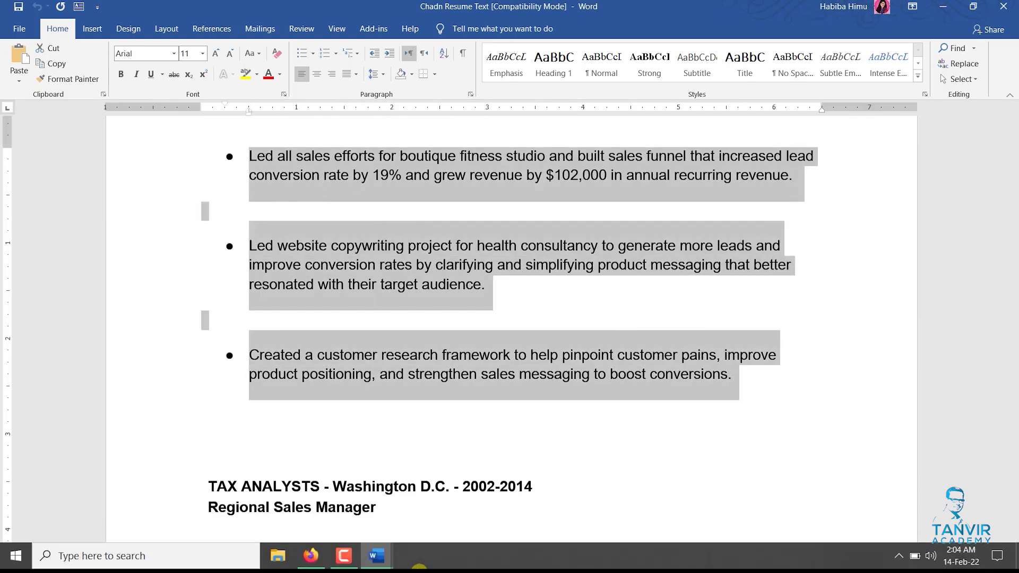
{"action": "left_click", "coordinate": [377, 556]}
{"action": "left_click", "coordinate": [451, 510]}
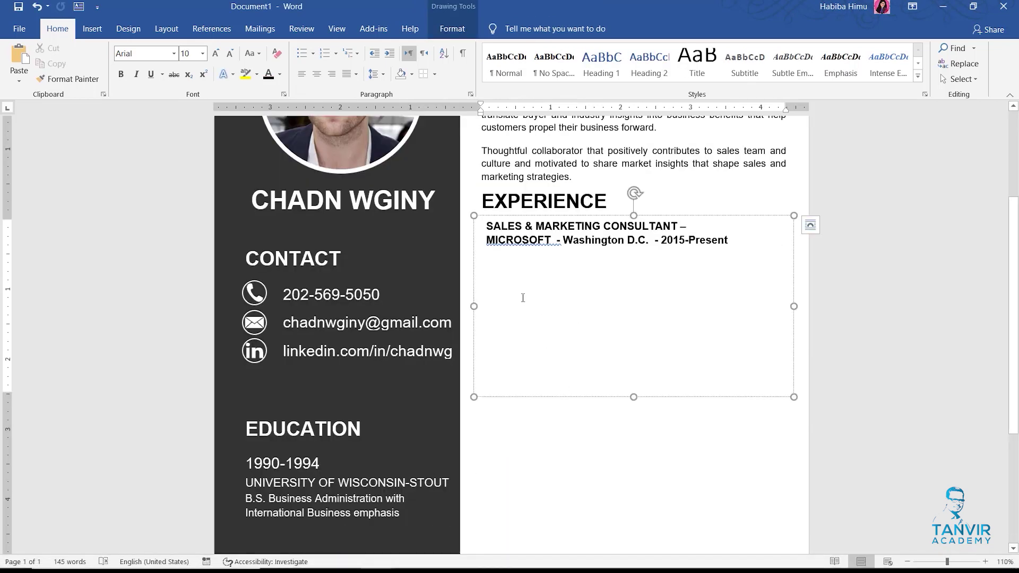
{"action": "key", "text": "ctrl+v"}
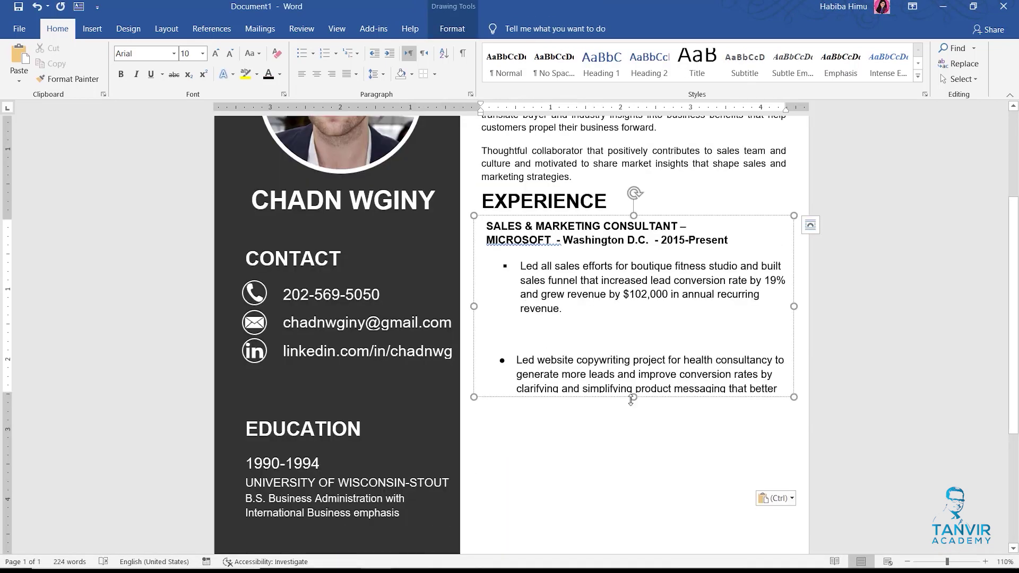
{"action": "left_click_drag", "start_coordinate": [631, 400], "coordinate": [642, 508]}
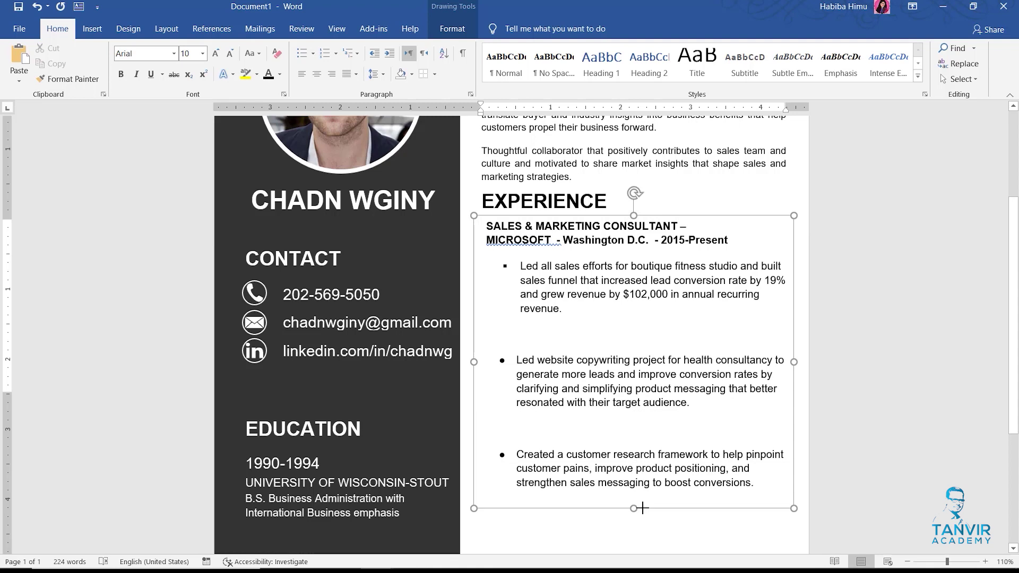
- Delete the blank lines between the three Microsoft achievement bullets, keeping each item as its own bullet
{"action": "left_click", "coordinate": [518, 353]}
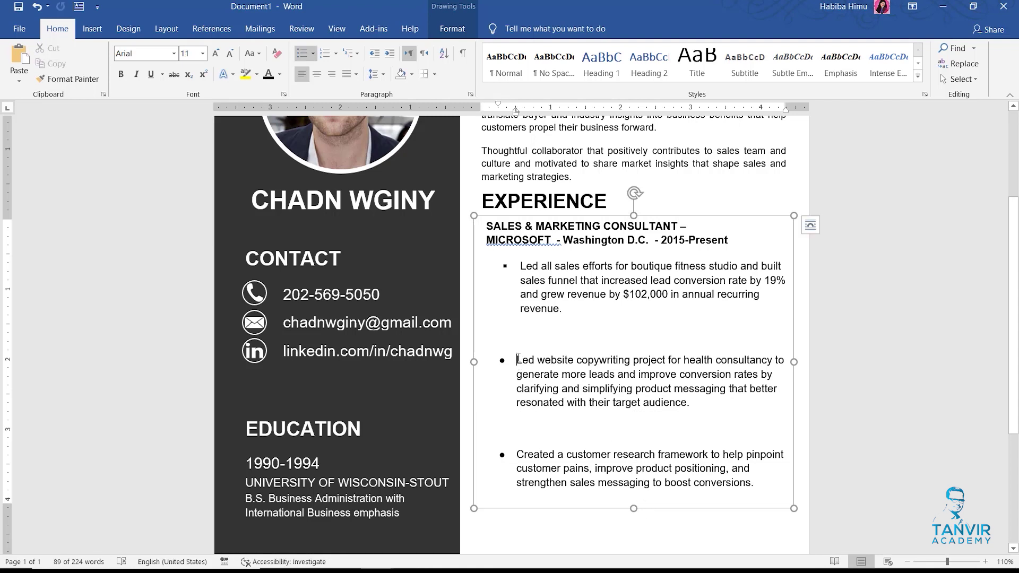
{"action": "key", "text": "BackSpace"}
{"action": "key", "text": "BackSpace"}
{"action": "key", "text": "BackSpace"}
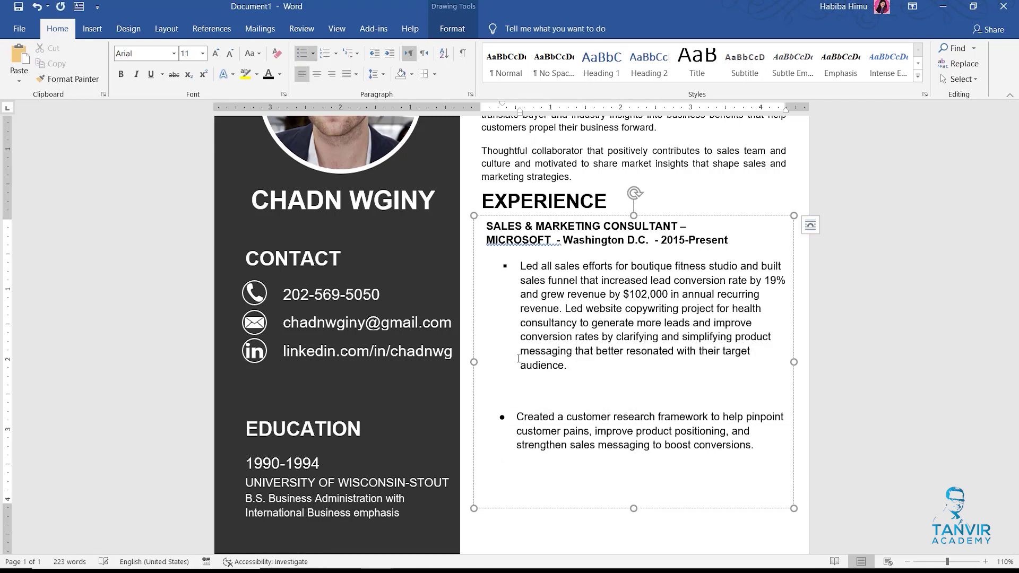
{"action": "key", "text": "Return"}
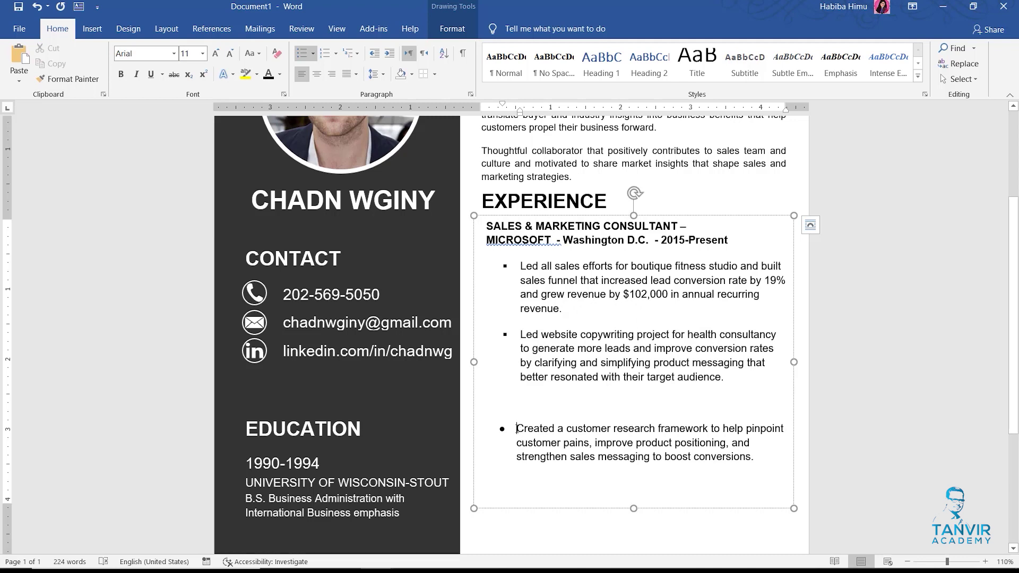
{"action": "key", "text": "BackSpace"}
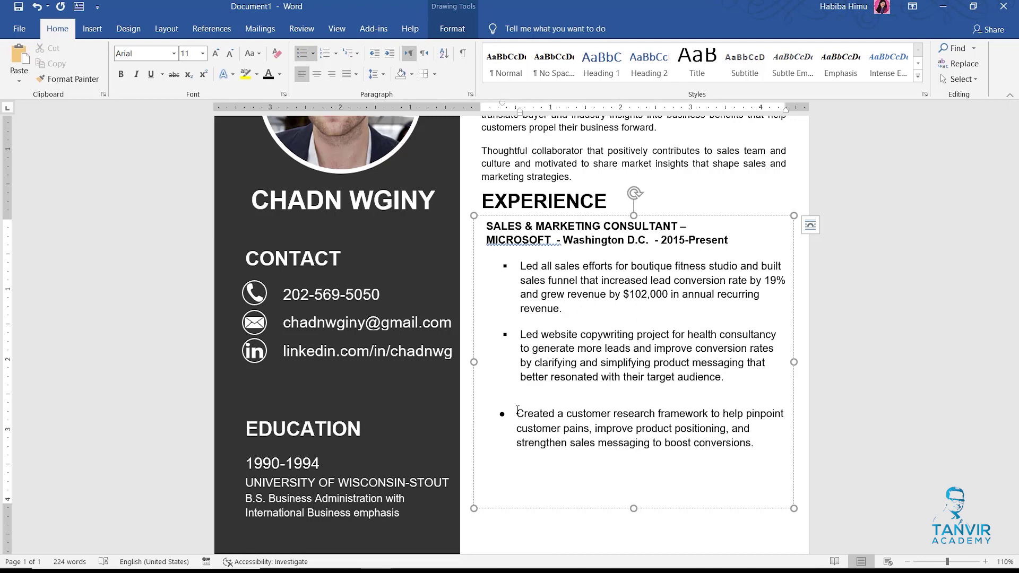
{"action": "key", "text": "Delete"}
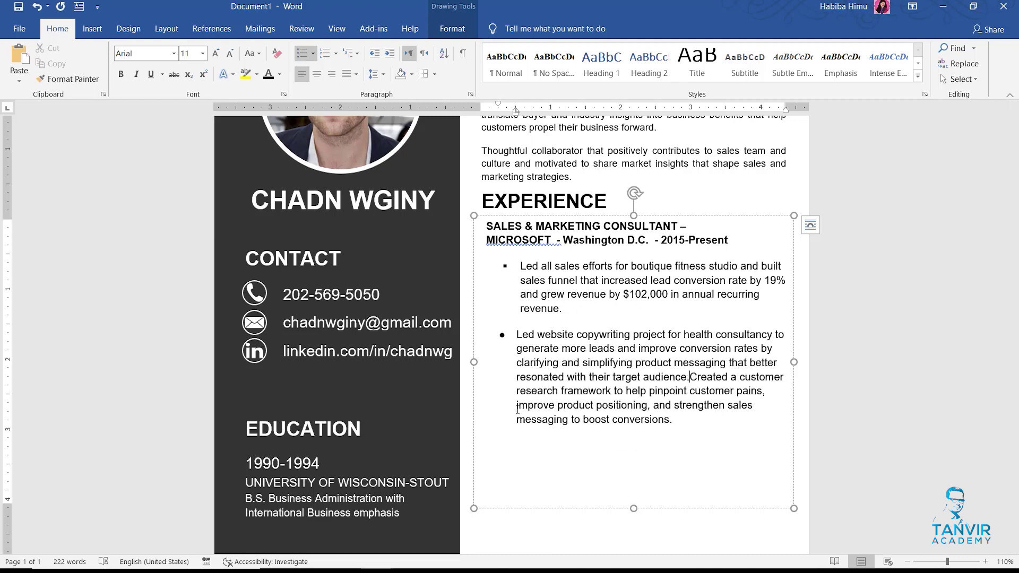
{"action": "key", "text": "Return"}
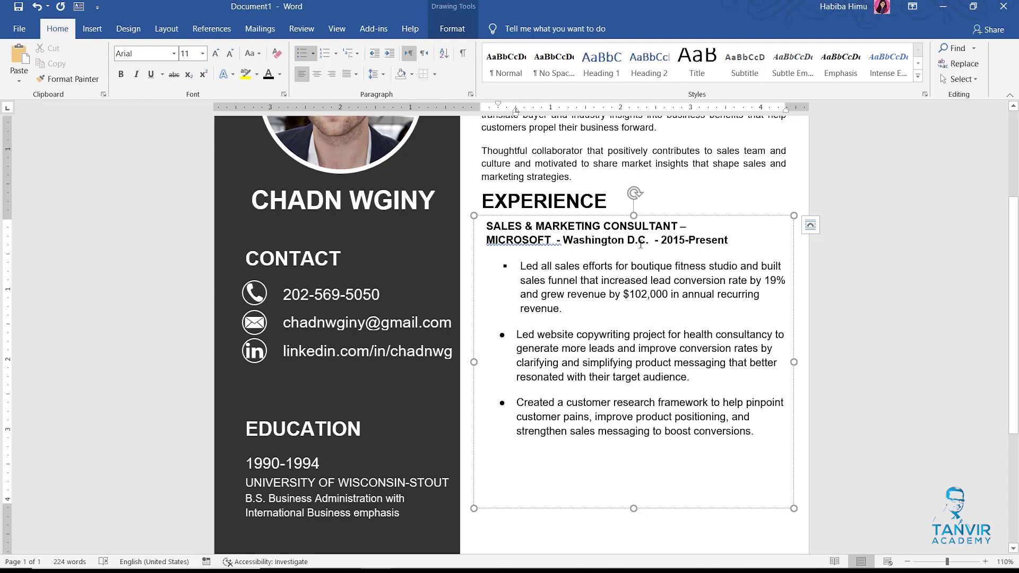
{"action": "left_click_drag", "start_coordinate": [660, 239], "coordinate": [731, 238]}
{"action": "key", "text": "ctrl+c"}
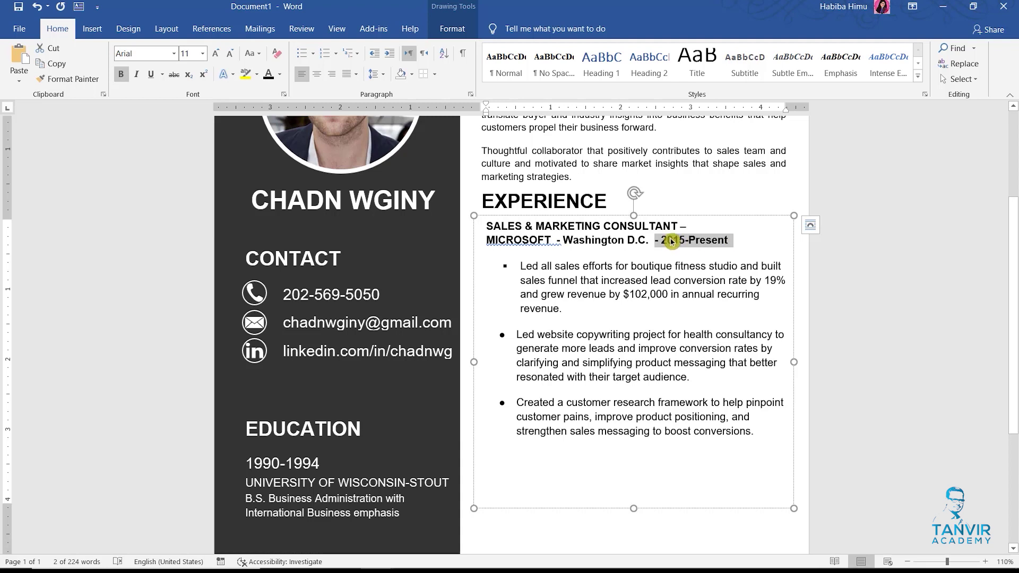
- Move 2015-Present onto its own line above the SALES & MARKETING CONSULTANT title
{"action": "left_click", "coordinate": [730, 240]}
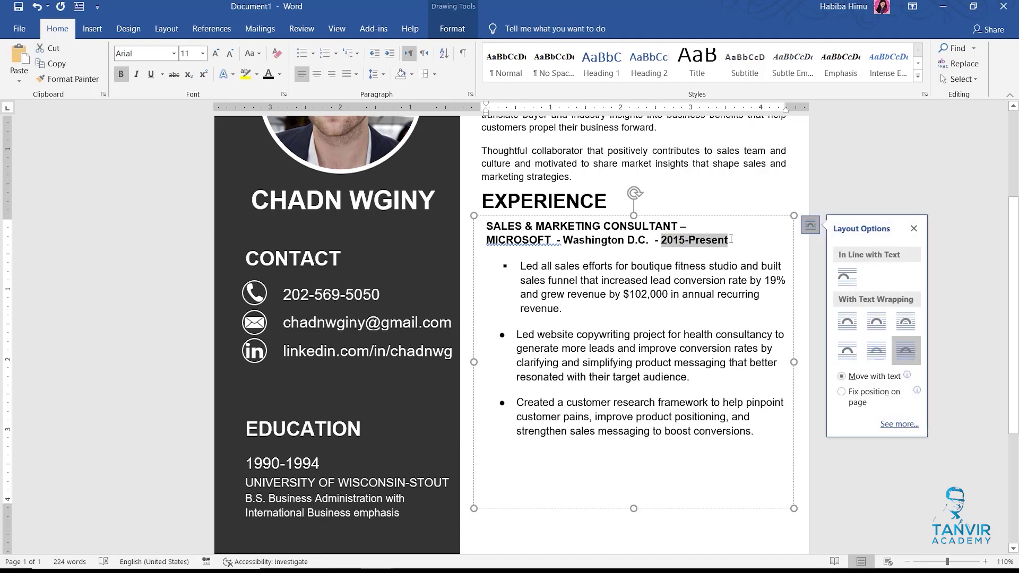
{"action": "key", "text": "Delete"}
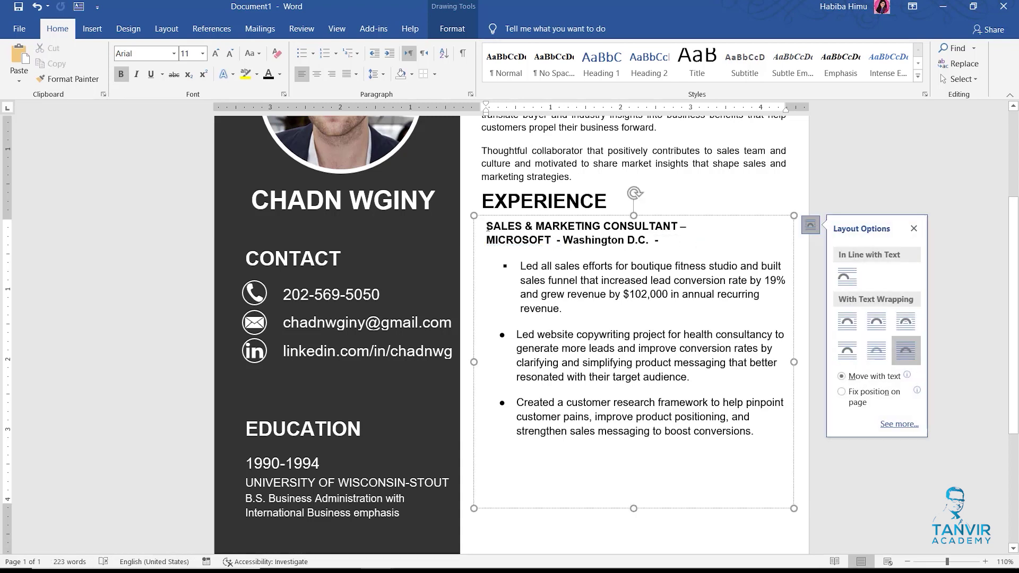
{"action": "key", "text": "ctrl+v"}
{"action": "key", "text": "Return"}
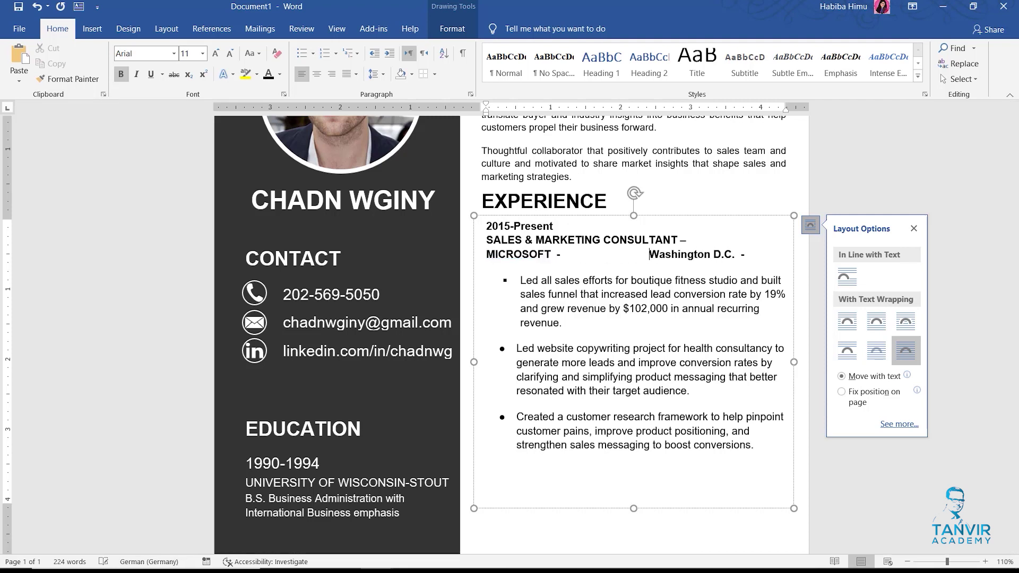
- Remove the stray dashes from the MICROSOFT line and select the three bullet points
{"action": "key", "text": "BackSpace"}
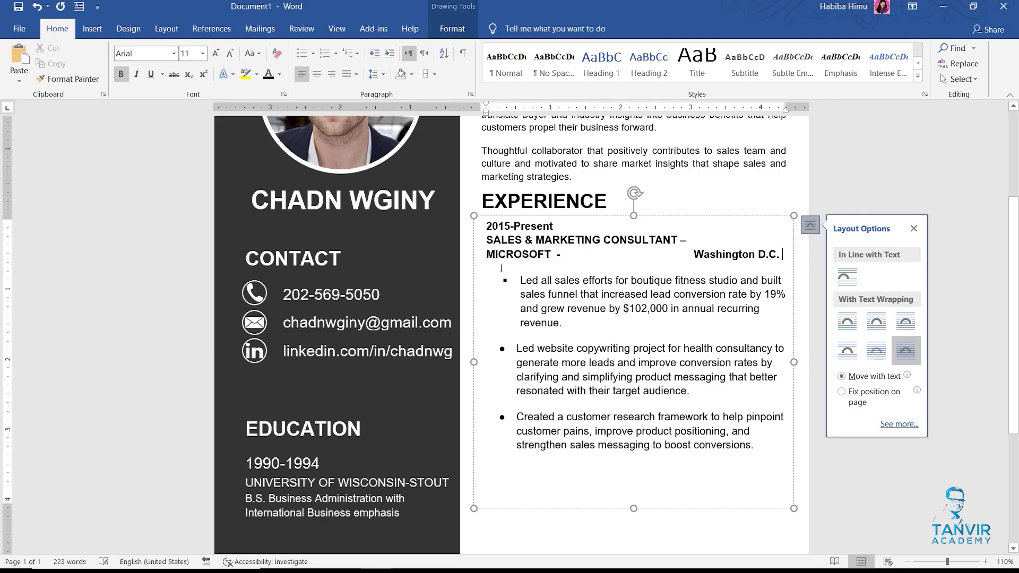
{"action": "left_click", "coordinate": [686, 240]}
{"action": "key", "text": "BackSpace"}
{"action": "key", "text": "BackSpace"}
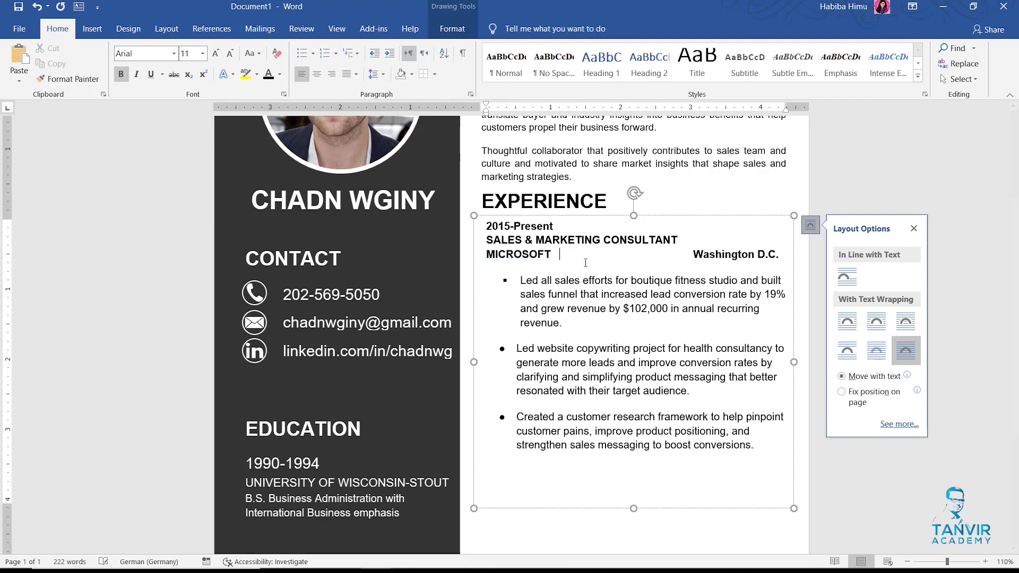
{"action": "left_click", "coordinate": [582, 295]}
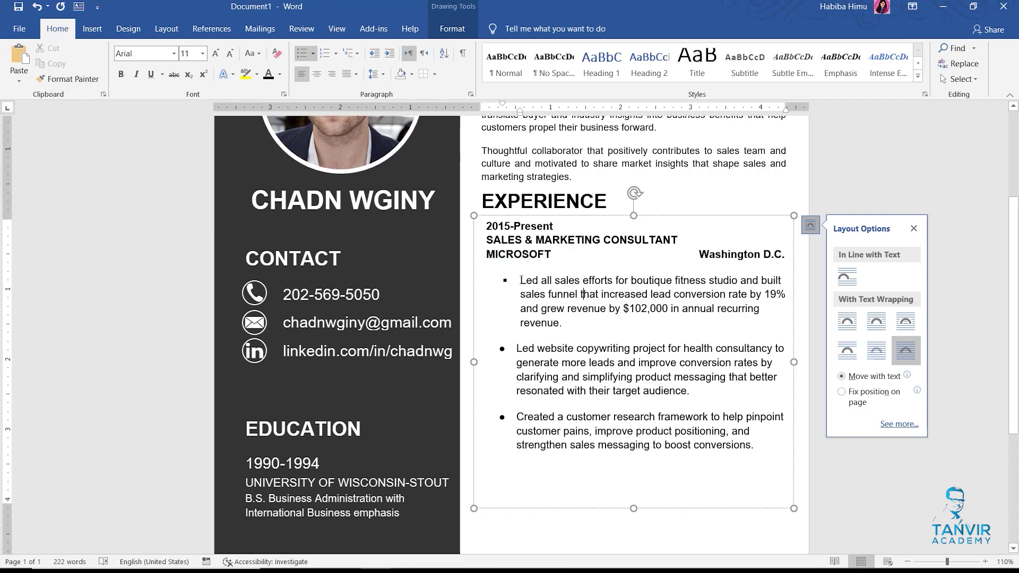
{"action": "left_click_drag", "start_coordinate": [541, 296], "coordinate": [779, 459]}
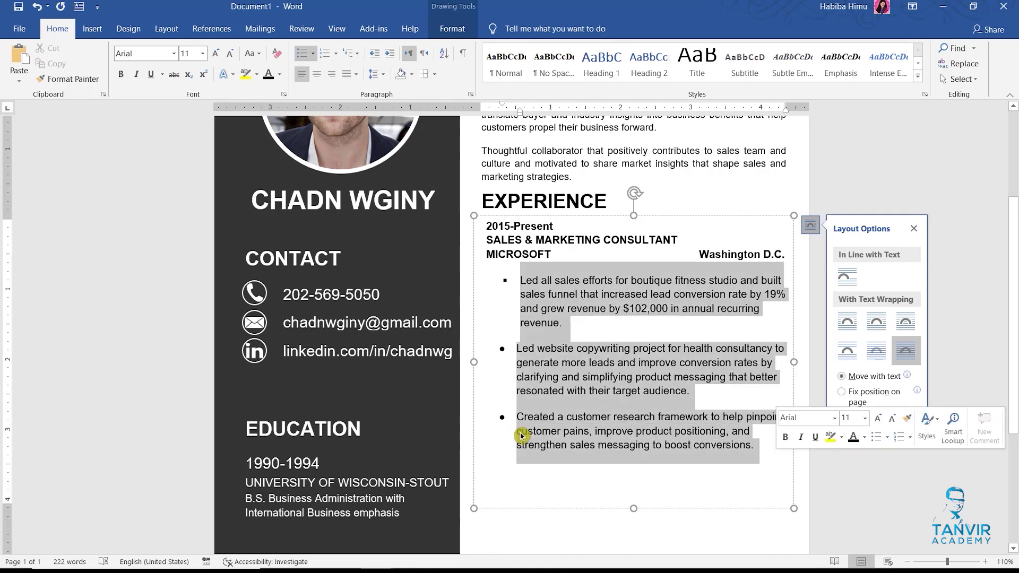
- Give the three Microsoft bullets square markers and reduce their text to 10 pt
{"action": "left_click", "coordinate": [313, 53]}
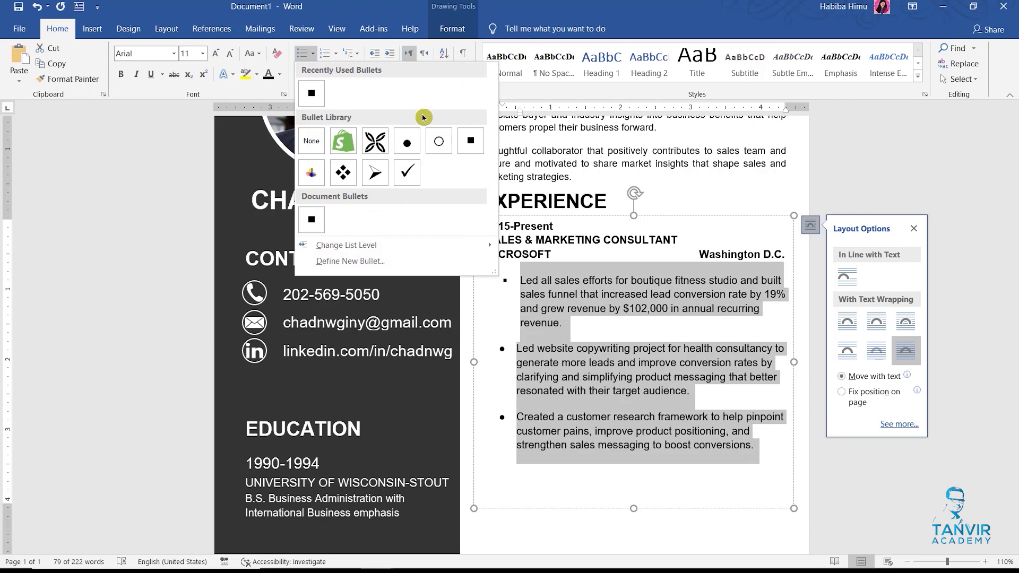
{"action": "left_click", "coordinate": [473, 144]}
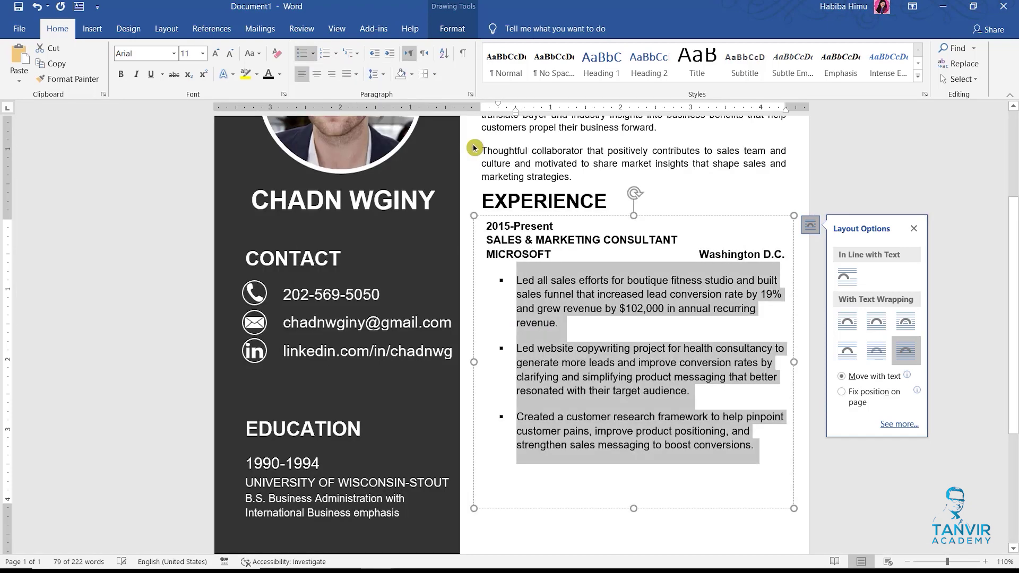
{"action": "left_click", "coordinate": [233, 53]}
{"action": "left_click", "coordinate": [233, 53]}
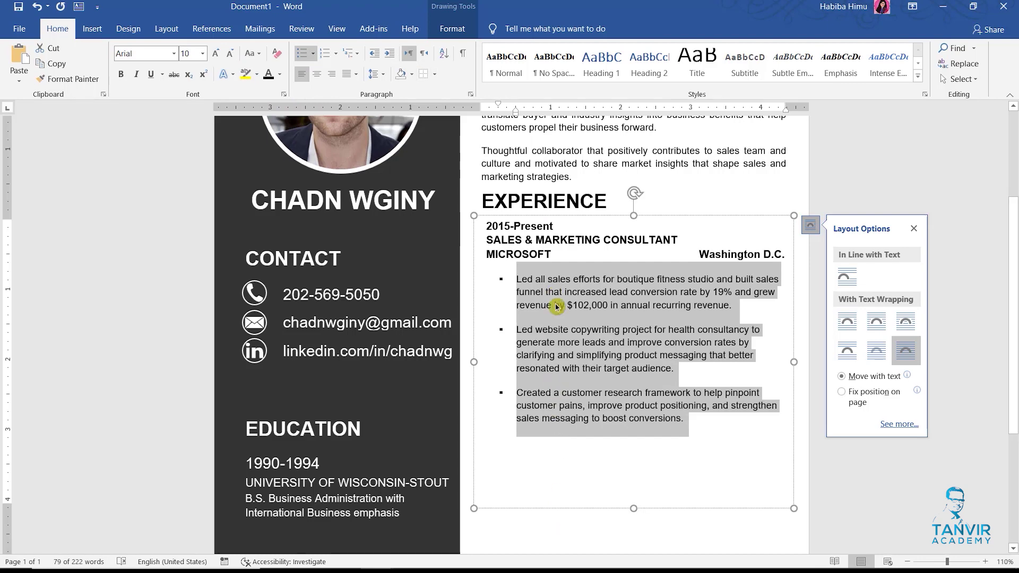
{"action": "scroll", "coordinate": [565, 400], "scroll_direction": "up", "scroll_amount": 1, "text": "ctrl"}
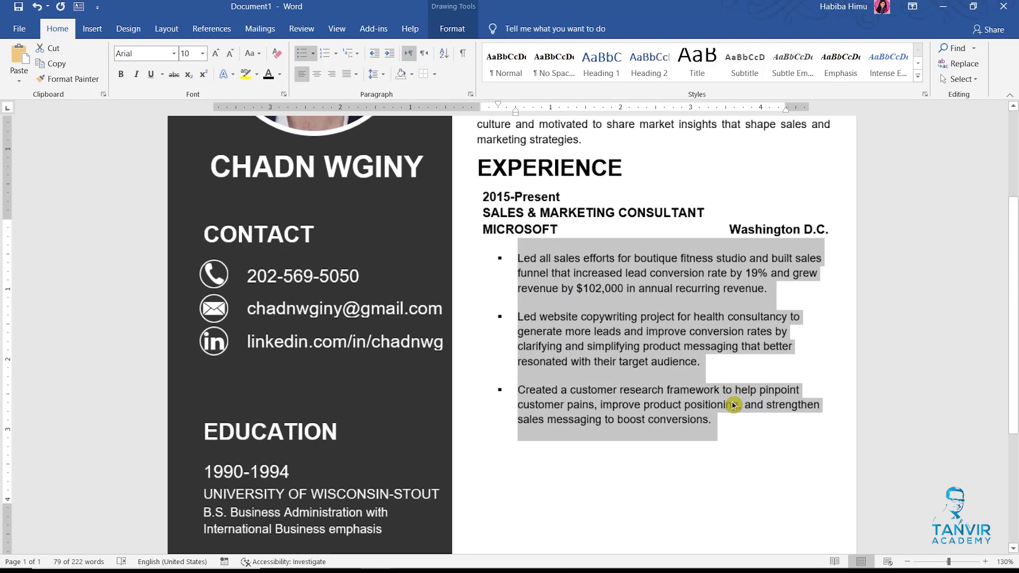
{"action": "scroll", "coordinate": [610, 405], "scroll_direction": "up", "scroll_amount": 1, "text": "ctrl"}
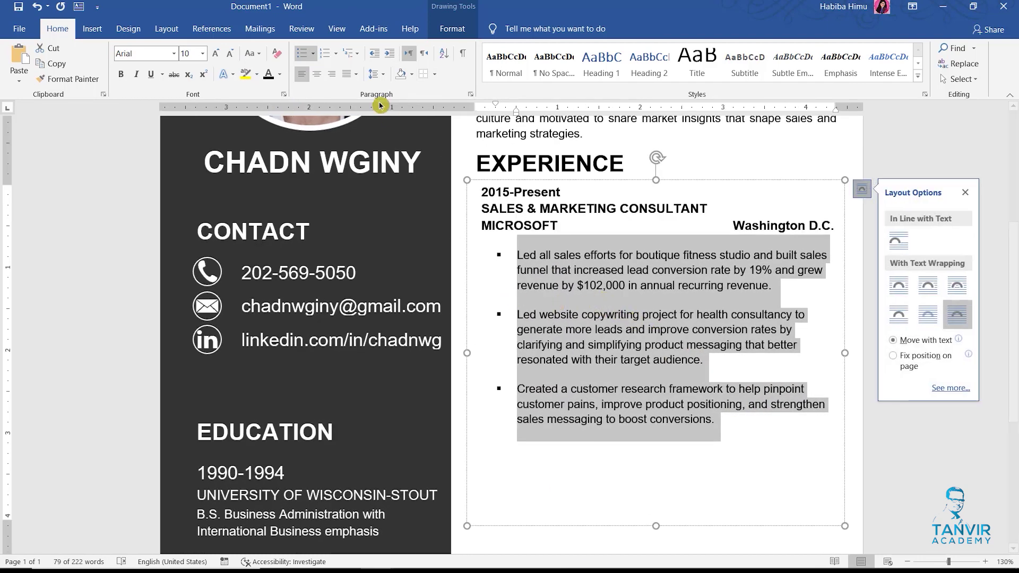
{"action": "left_click", "coordinate": [471, 95]}
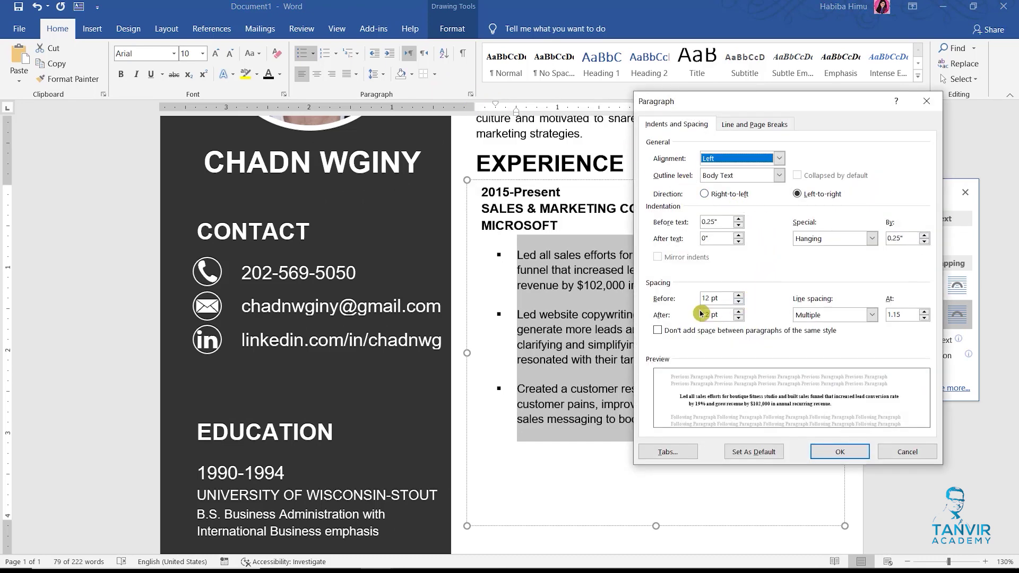
- Lower the bullets' Spacing Before and After to 2 pt in the Paragraph dialog
{"action": "left_click", "coordinate": [740, 319]}
{"action": "left_click", "coordinate": [739, 319]}
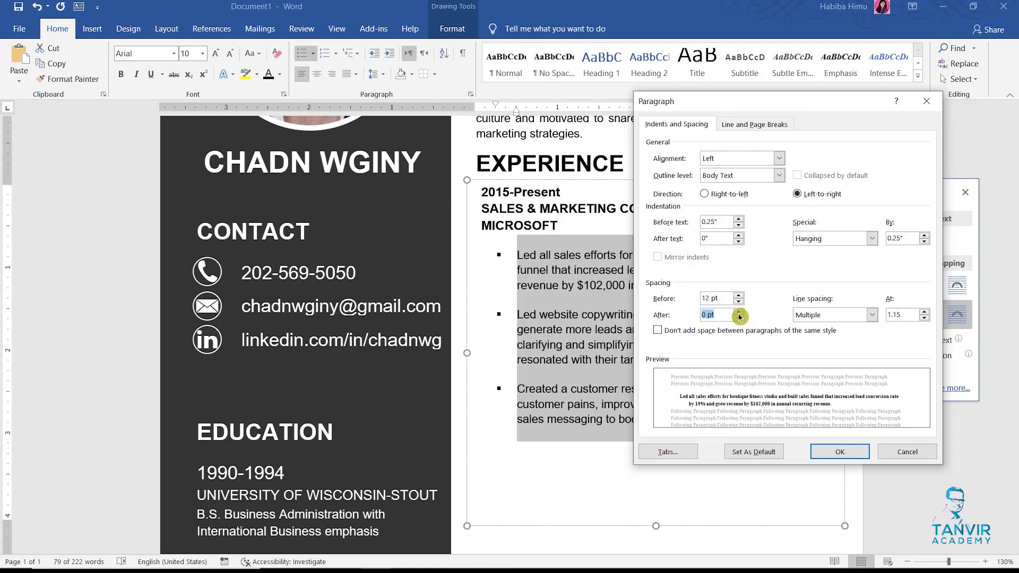
{"action": "left_click", "coordinate": [739, 313]}
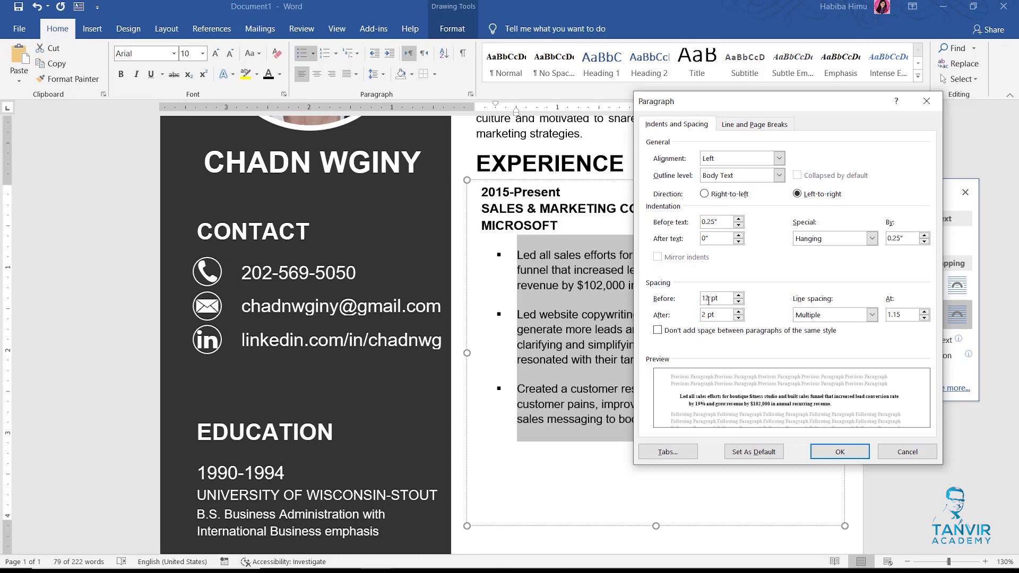
{"action": "left_click", "coordinate": [710, 299]}
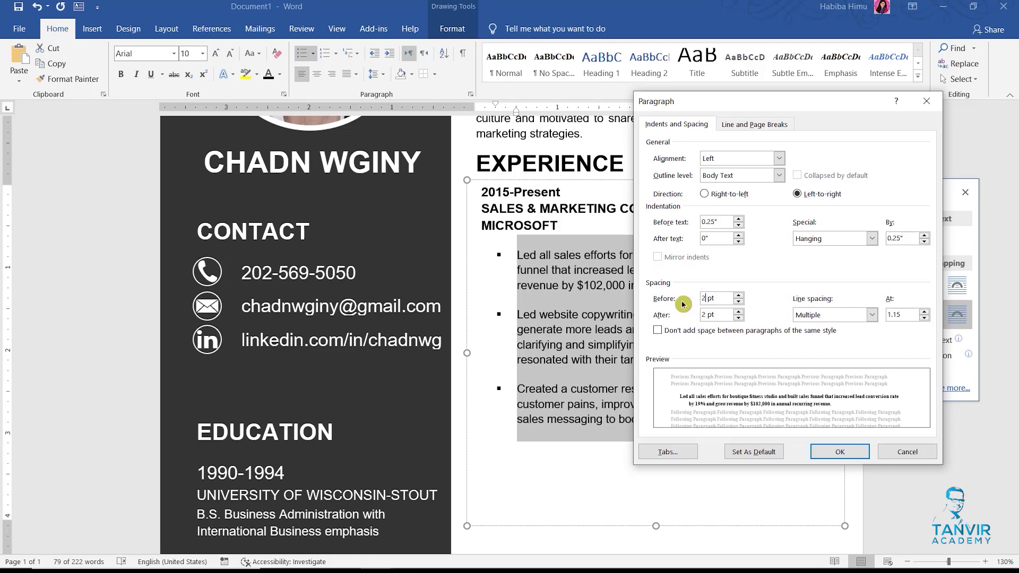
{"action": "left_click", "coordinate": [839, 452]}
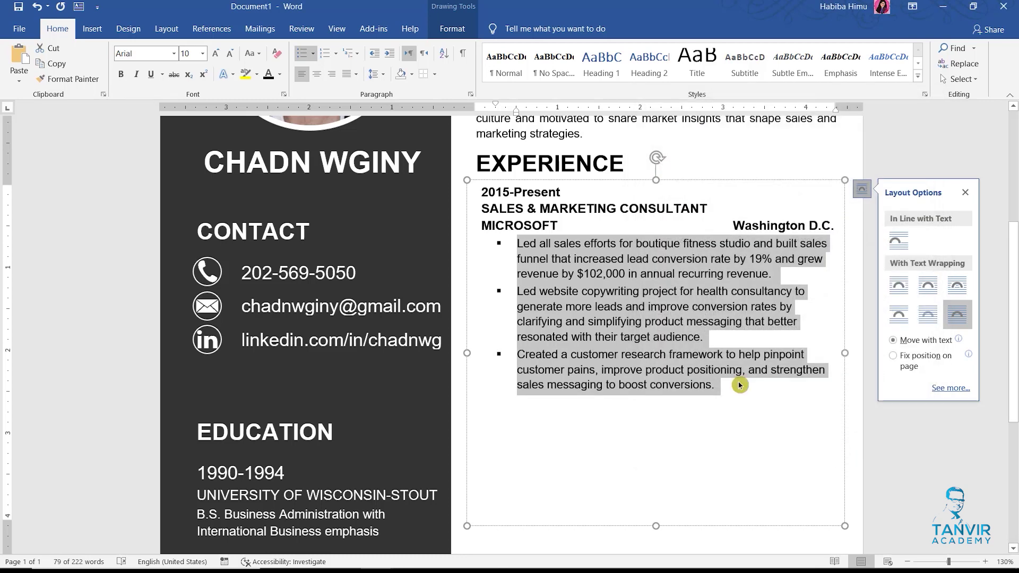
- Shorten the text box to end below the last bullet and justify the bullet text
{"action": "left_click", "coordinate": [591, 444]}
{"action": "left_click_drag", "start_coordinate": [657, 526], "coordinate": [659, 401]}
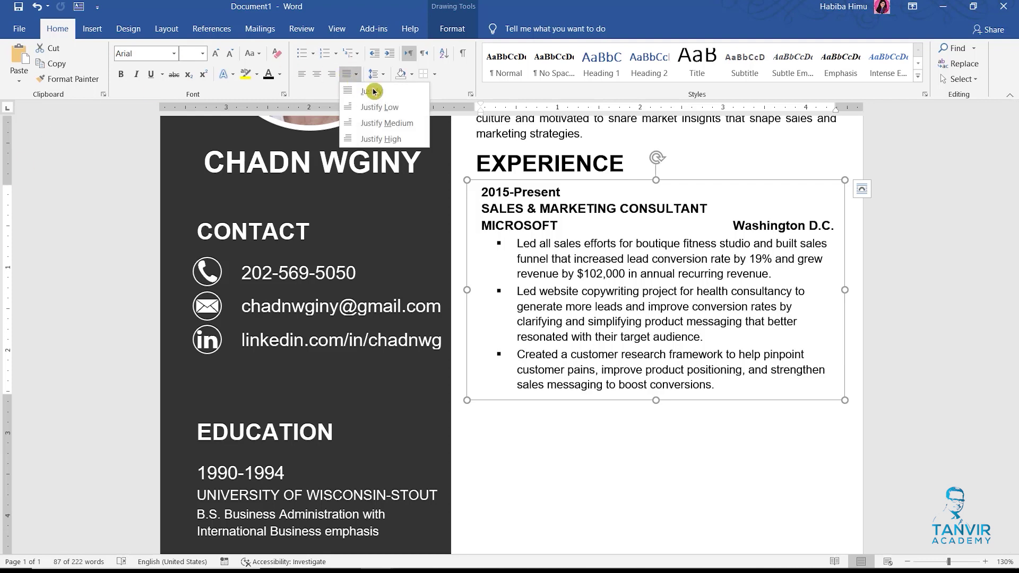
{"action": "left_click", "coordinate": [345, 74]}
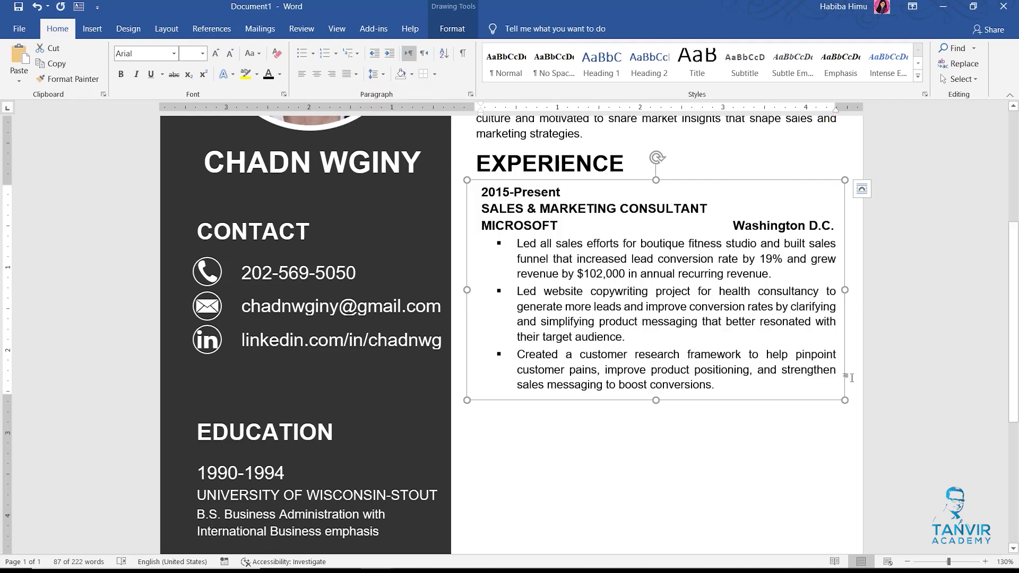
{"action": "scroll", "coordinate": [639, 359], "scroll_direction": "down", "scroll_amount": 2, "text": "ctrl"}
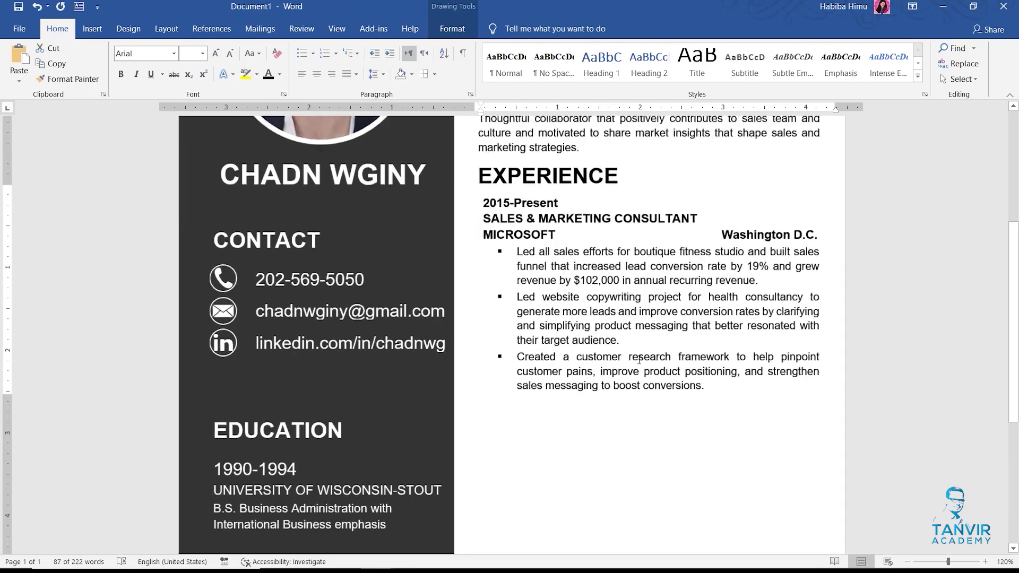
{"action": "scroll", "coordinate": [639, 360], "scroll_direction": "up", "scroll_amount": 1}
{"action": "scroll", "coordinate": [639, 359], "scroll_direction": "up", "scroll_amount": 1}
{"action": "scroll", "coordinate": [637, 365], "scroll_direction": "down", "scroll_amount": 5}
{"action": "scroll", "coordinate": [637, 361], "scroll_direction": "down", "scroll_amount": 2}
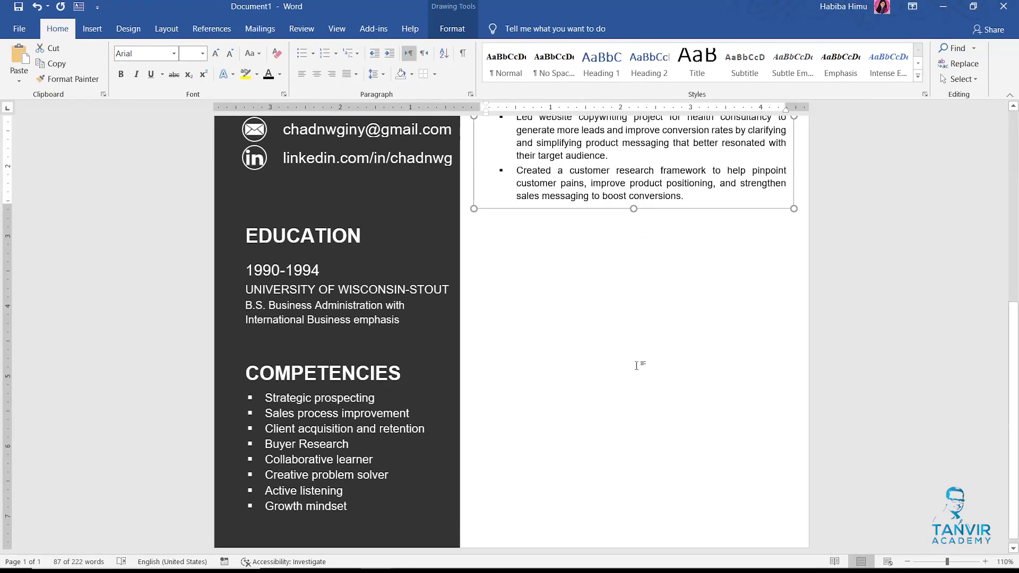
{"action": "scroll", "coordinate": [637, 361], "scroll_direction": "up", "scroll_amount": 2}
{"action": "scroll", "coordinate": [596, 340], "scroll_direction": "up", "scroll_amount": 3}
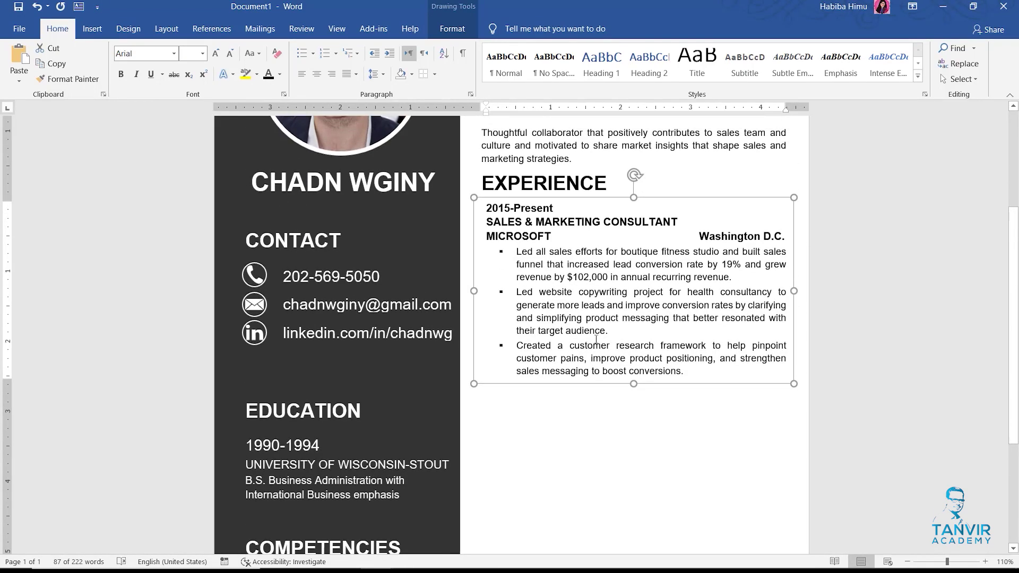
{"action": "left_click", "coordinate": [560, 264]}
- Drag a copy of the experience box downward, then undo the misplaced duplicate
{"action": "left_click", "coordinate": [541, 239]}
{"action": "left_click_drag", "start_coordinate": [562, 202], "coordinate": [575, 364]}
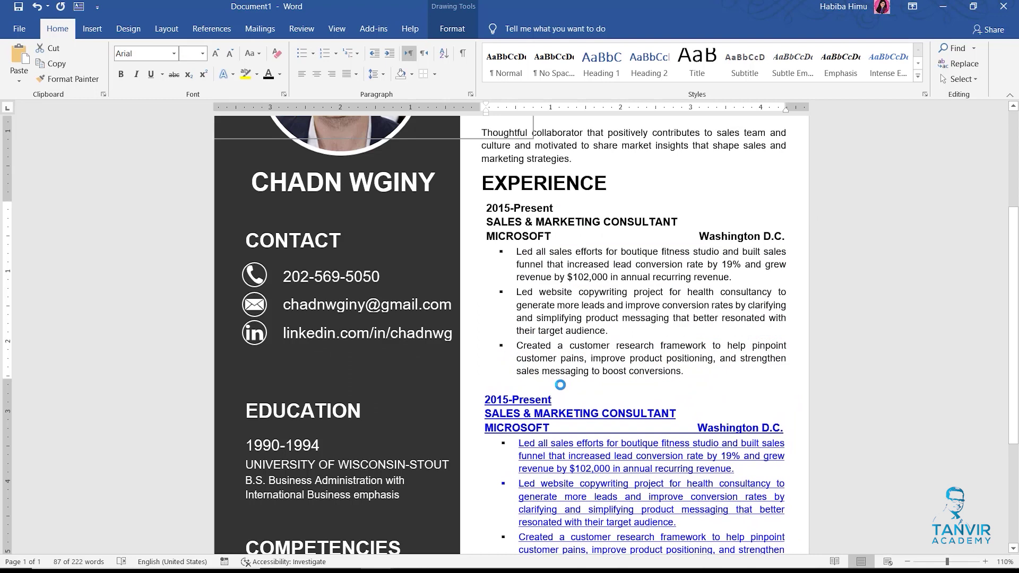
{"action": "left_click_drag", "start_coordinate": [575, 364], "coordinate": [560, 385]}
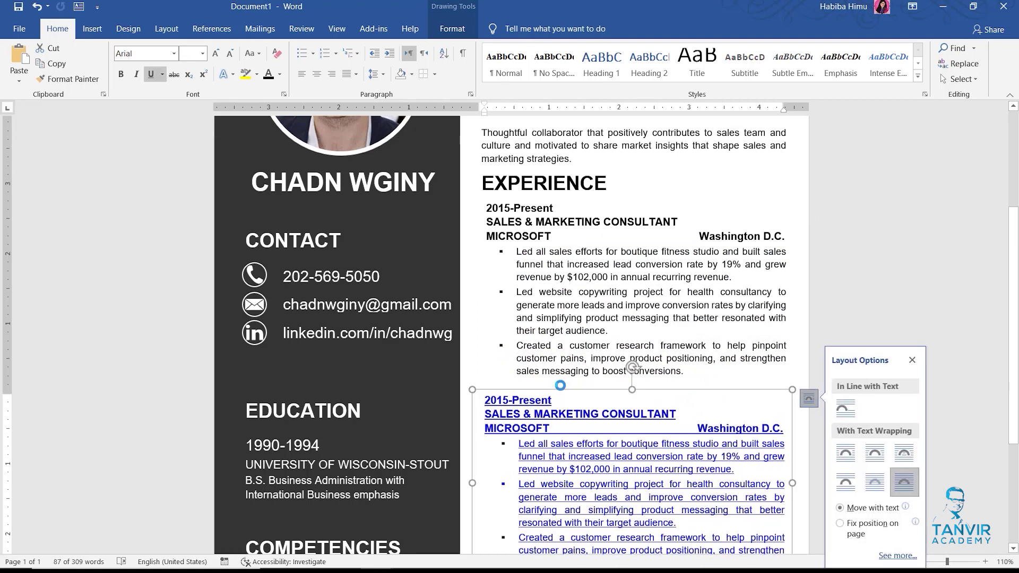
{"action": "left_click", "coordinate": [586, 439]}
{"action": "key", "text": "ctrl+z"}
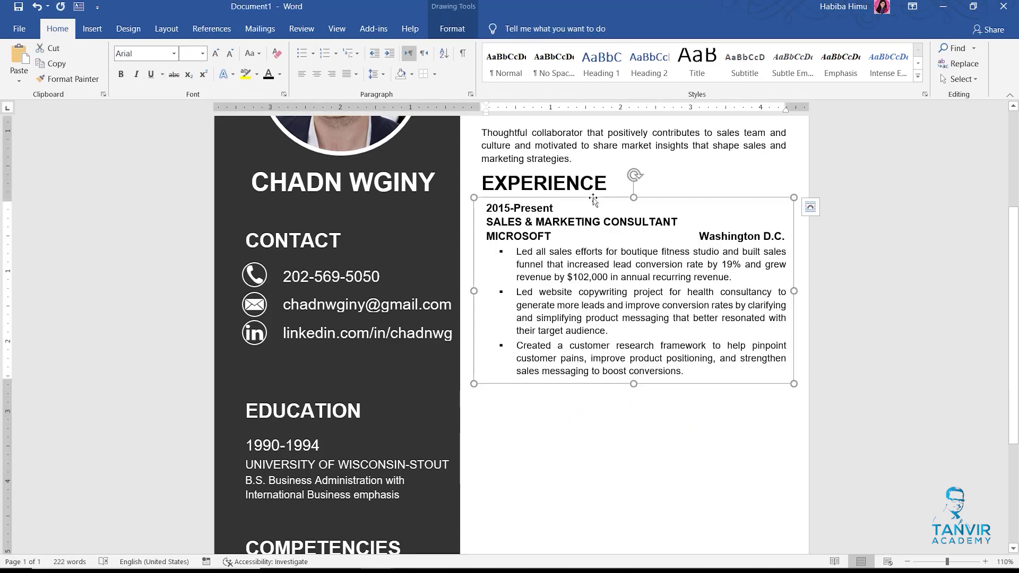
- Place a new copy directly below the original box and stretch its bottom edge down
{"action": "left_click_drag", "start_coordinate": [593, 200], "coordinate": [604, 211]}
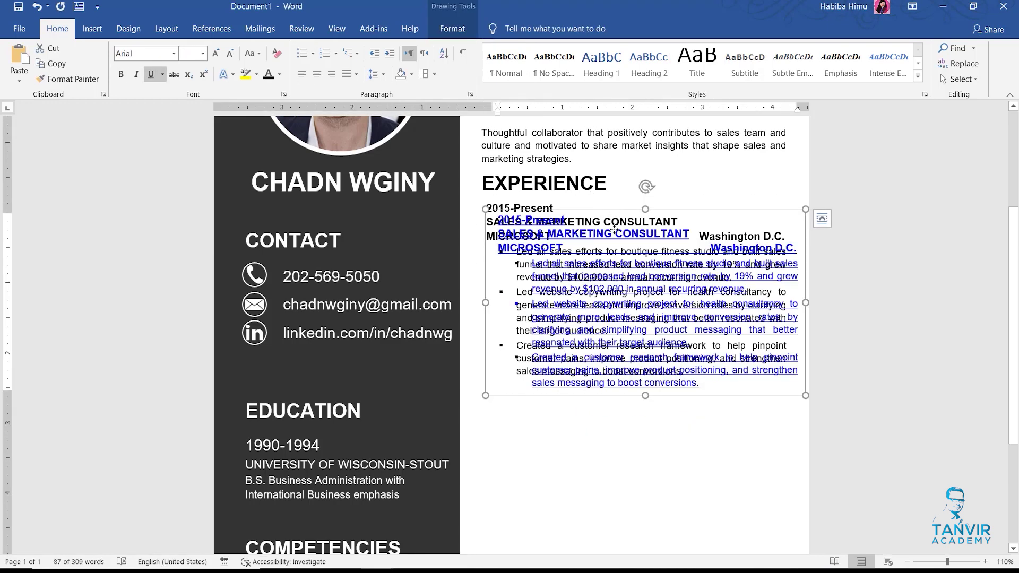
{"action": "left_click_drag", "start_coordinate": [615, 222], "coordinate": [606, 396]}
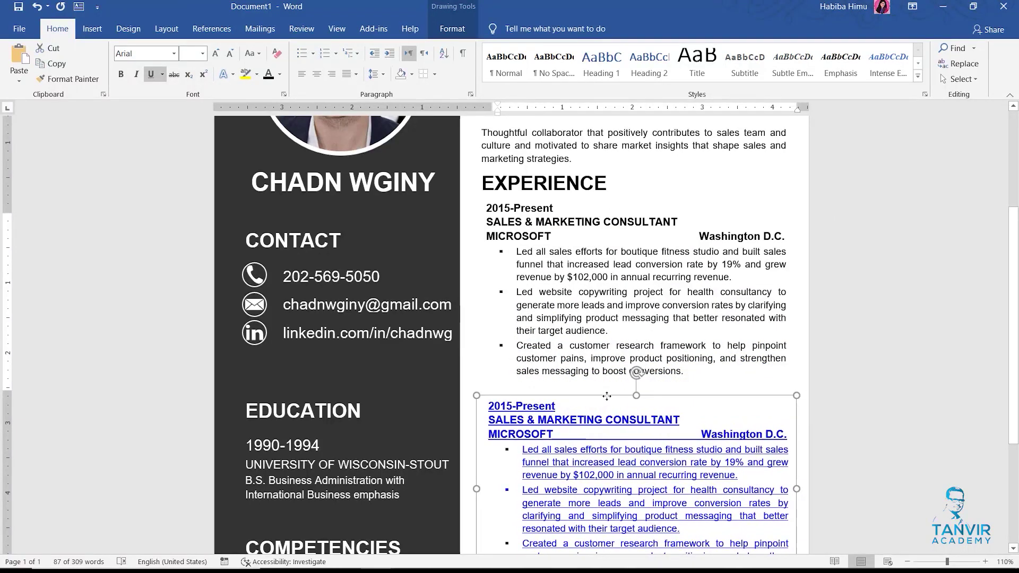
{"action": "scroll", "coordinate": [594, 397], "scroll_direction": "down", "scroll_amount": 1}
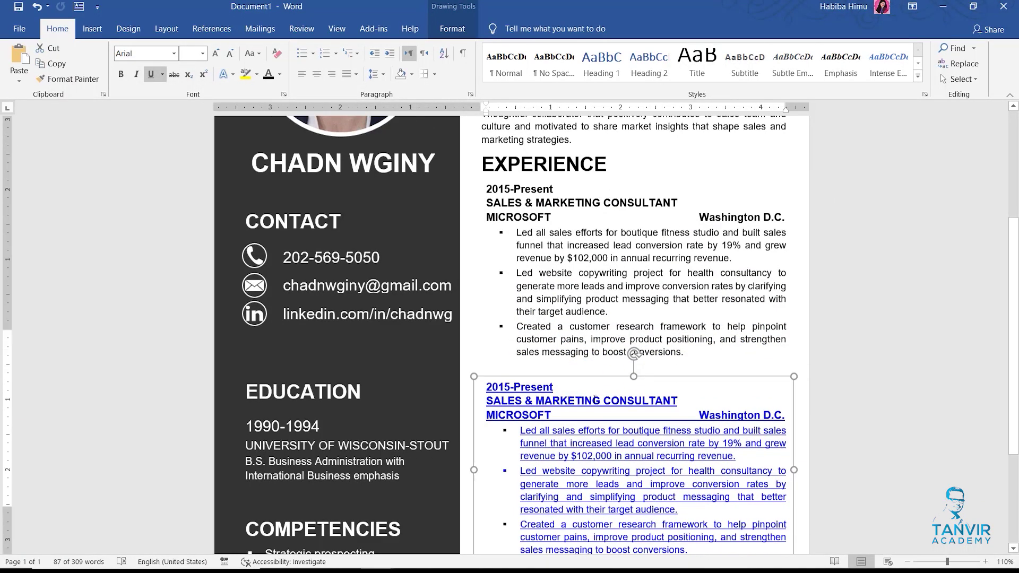
{"action": "scroll", "coordinate": [595, 398], "scroll_direction": "down", "scroll_amount": 3}
{"action": "left_click_drag", "start_coordinate": [634, 442], "coordinate": [633, 513]}
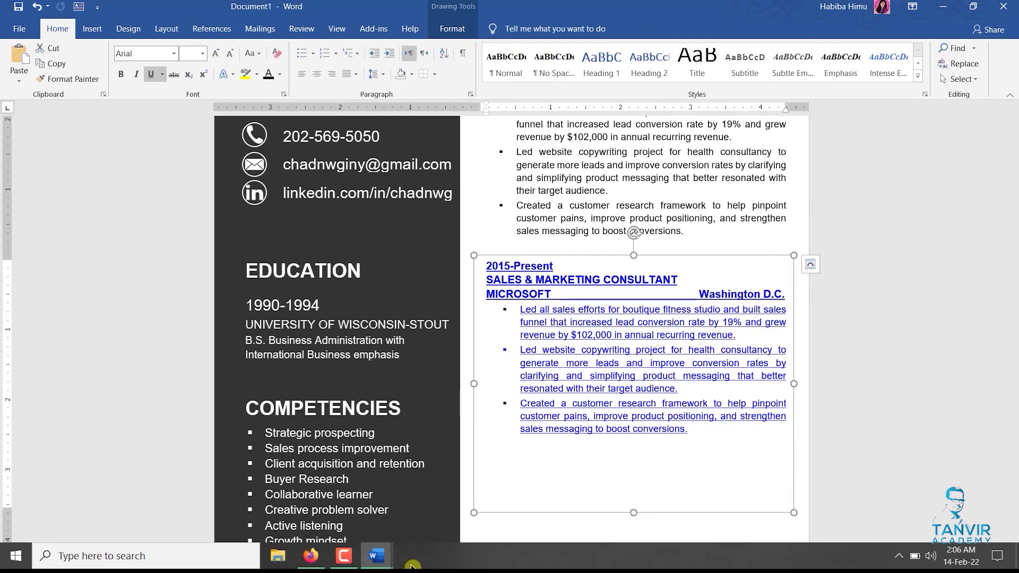
- Copy the TAX ANALYSTS Regional Sales Manager 2002-2014 entry from Chadn Resume Text, then return to Document1
{"action": "left_click", "coordinate": [332, 518]}
{"action": "scroll", "coordinate": [402, 348], "scroll_direction": "down", "scroll_amount": 4}
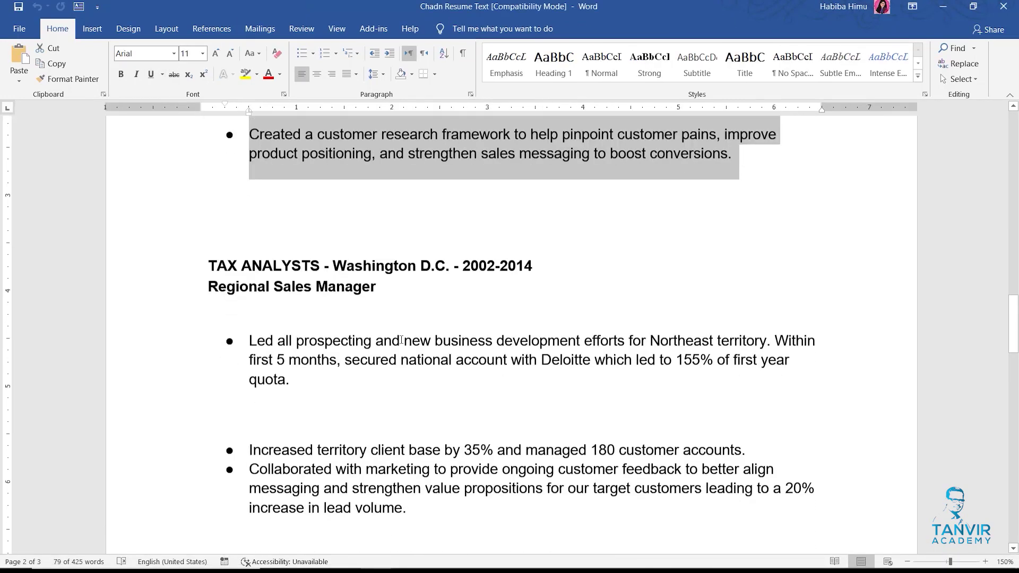
{"action": "left_click_drag", "start_coordinate": [206, 240], "coordinate": [444, 410]}
{"action": "key", "text": "ctrl+c"}
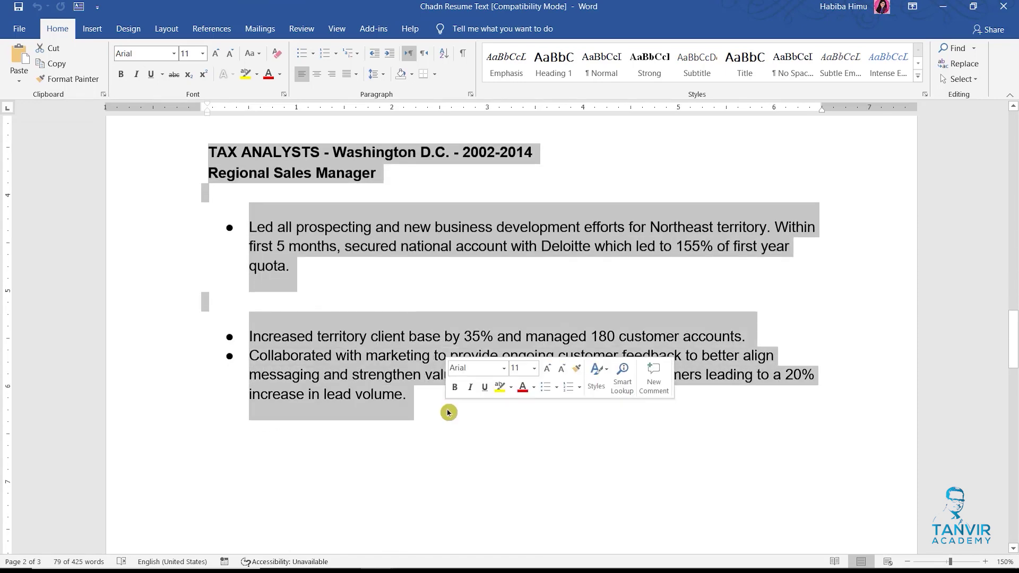
{"action": "scroll", "coordinate": [448, 411], "scroll_direction": "down", "scroll_amount": 3}
{"action": "scroll", "coordinate": [450, 400], "scroll_direction": "up", "scroll_amount": 3}
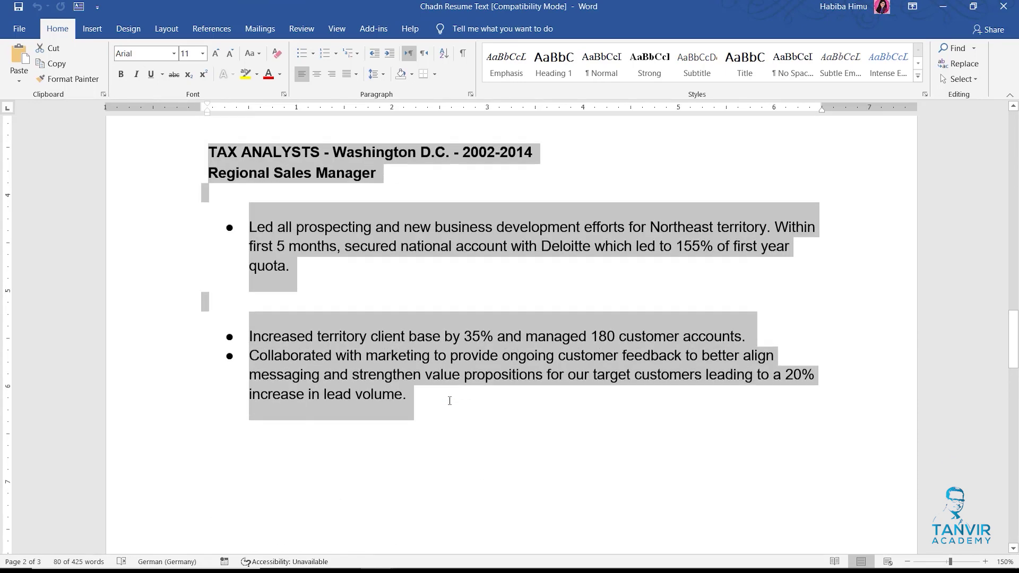
{"action": "left_click", "coordinate": [377, 555]}
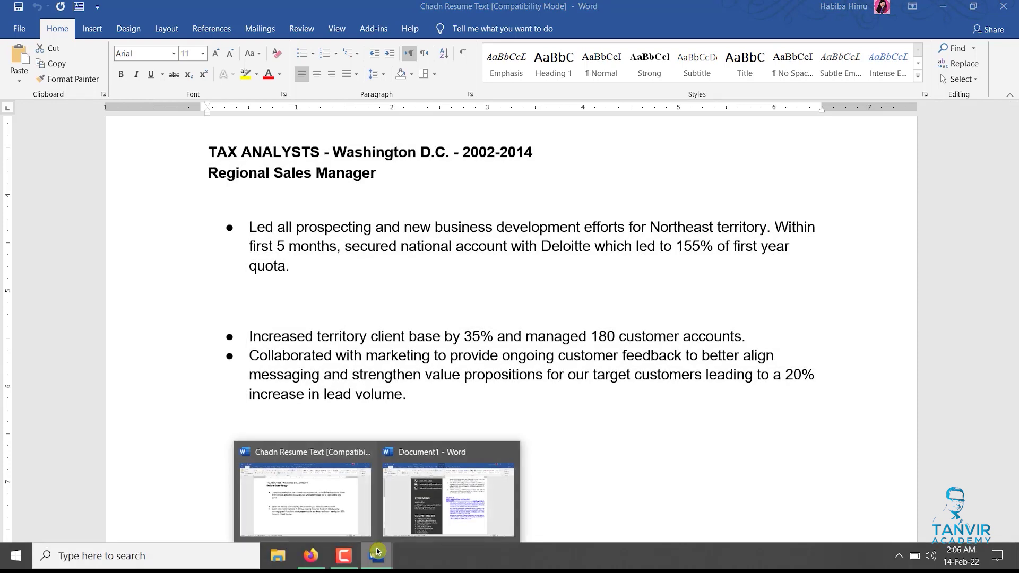
{"action": "left_click", "coordinate": [448, 496]}
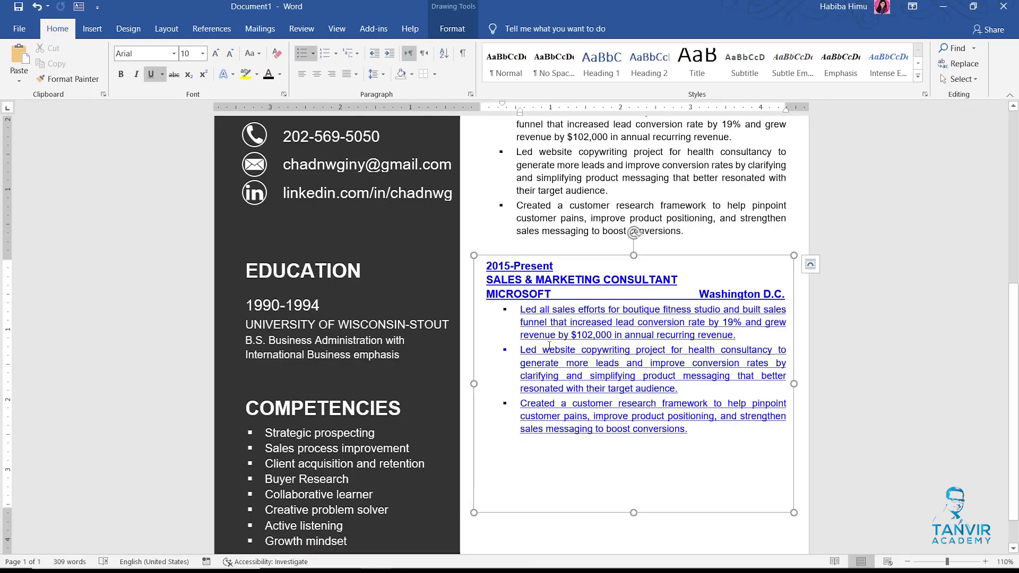
- Replace the copied box's text with the Tax Analysts entry and put 2002-2014 on top
{"action": "key", "text": "ctrl+a"}
{"action": "key", "text": "ctrl+v"}
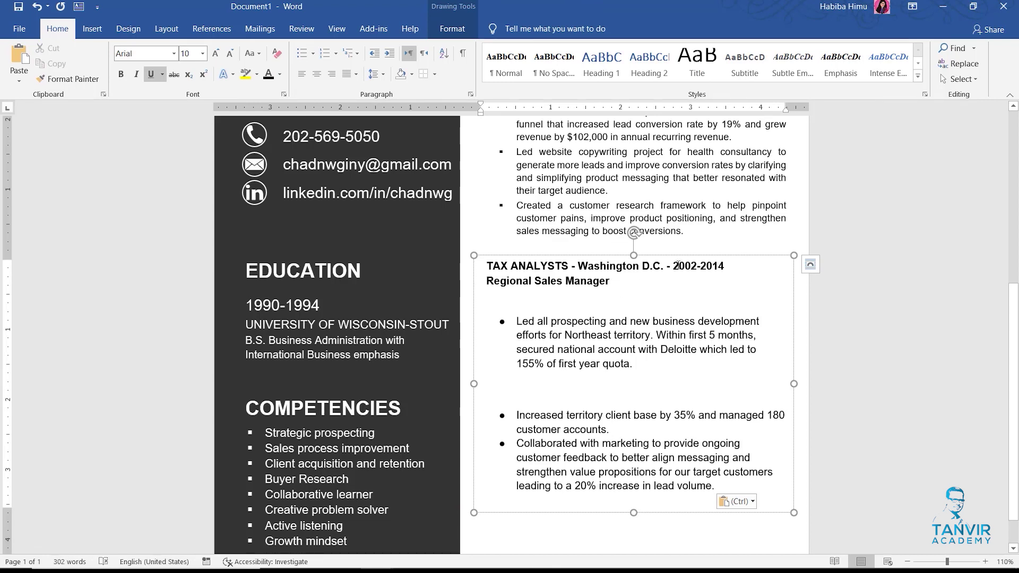
{"action": "left_click_drag", "start_coordinate": [673, 265], "coordinate": [734, 265]}
{"action": "key", "text": "ctrl+c"}
{"action": "key", "text": "Delete"}
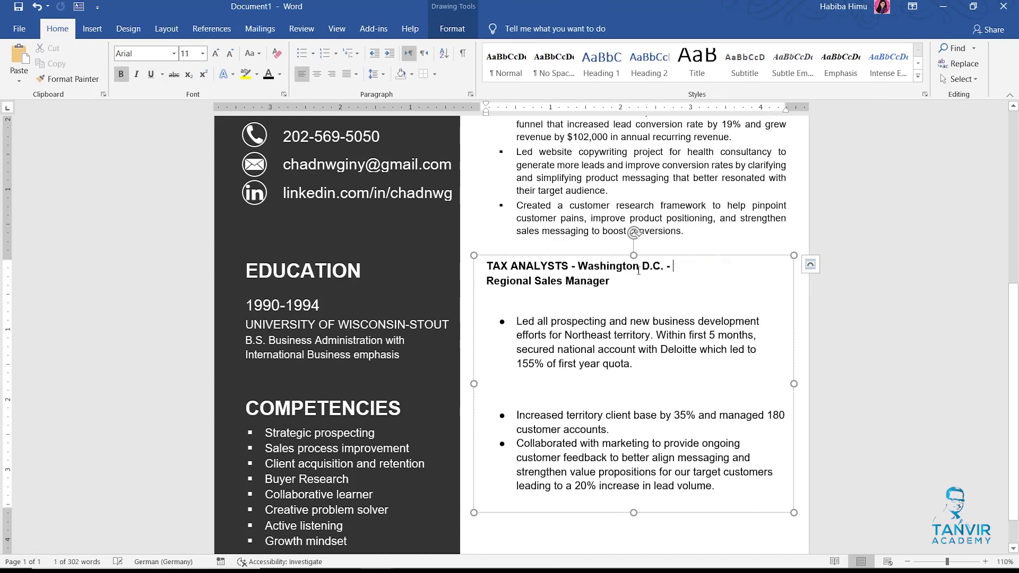
{"action": "key", "text": "Home"}
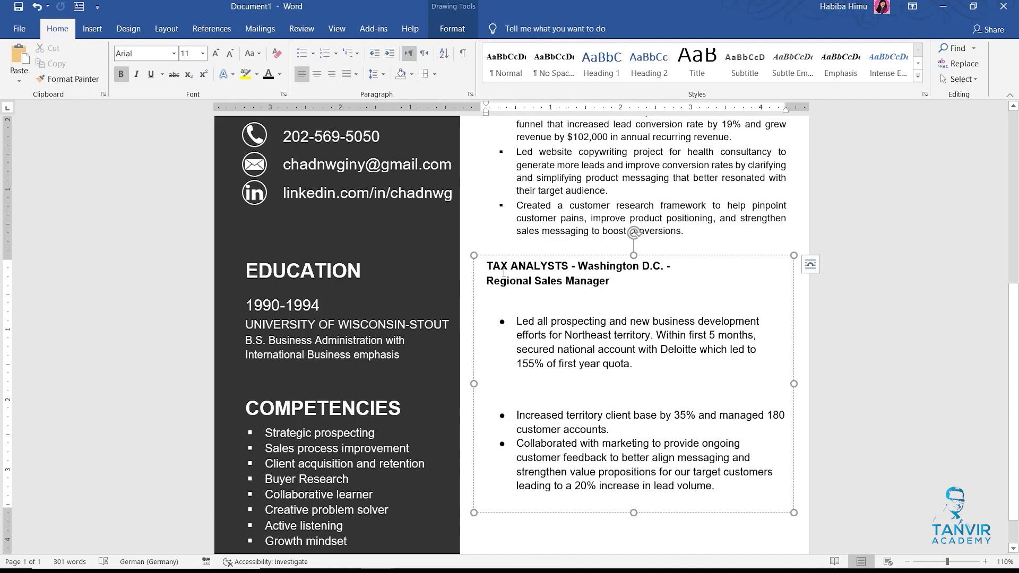
{"action": "key", "text": "ctrl+v"}
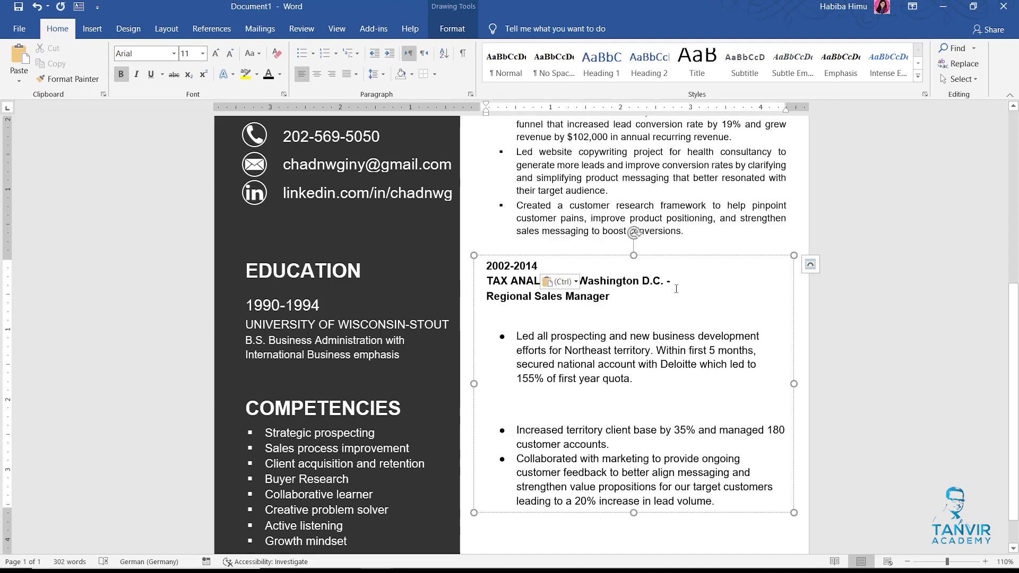
- Delete the trailing dash after Washington D.C and cut the Regional Sales Manager line
{"action": "left_click_drag", "start_coordinate": [664, 280], "coordinate": [679, 283]}
{"action": "key", "text": "Delete"}
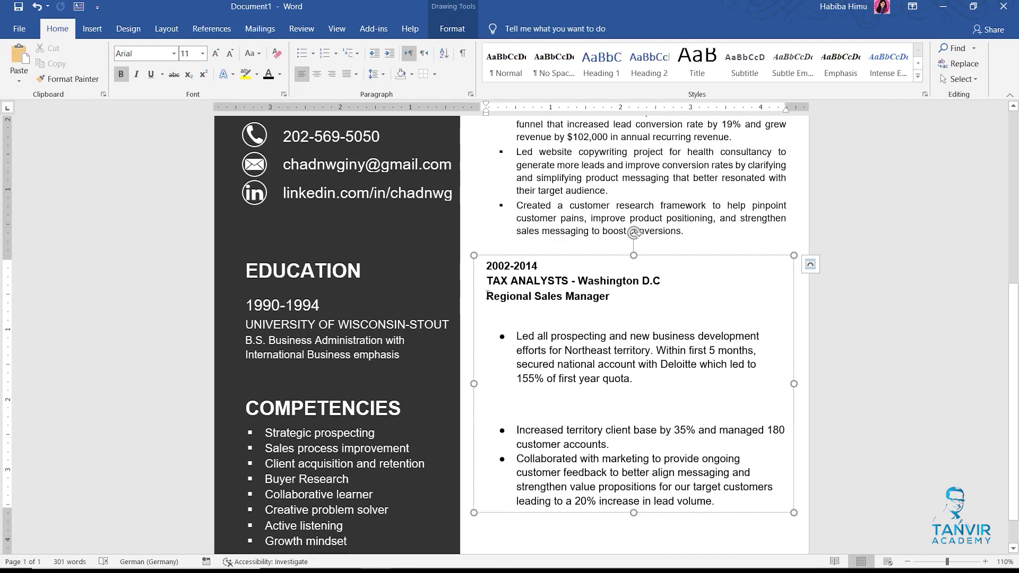
{"action": "left_click_drag", "start_coordinate": [526, 298], "coordinate": [607, 297]}
{"action": "key", "text": "ctrl+c"}
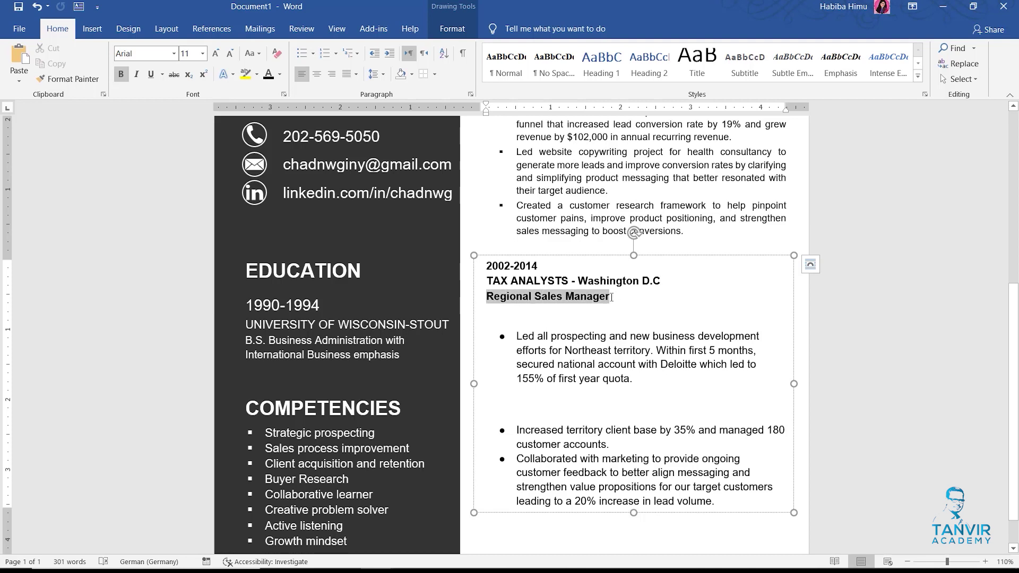
{"action": "key", "text": "Delete"}
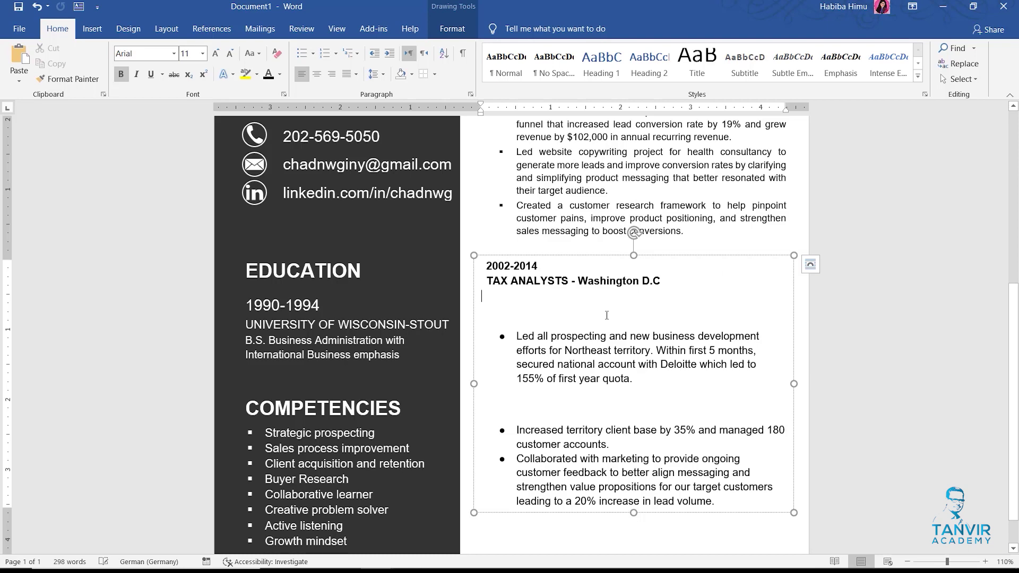
{"action": "scroll", "coordinate": [607, 315], "scroll_direction": "up", "scroll_amount": 5}
{"action": "left_click_drag", "start_coordinate": [487, 222], "coordinate": [614, 227]}
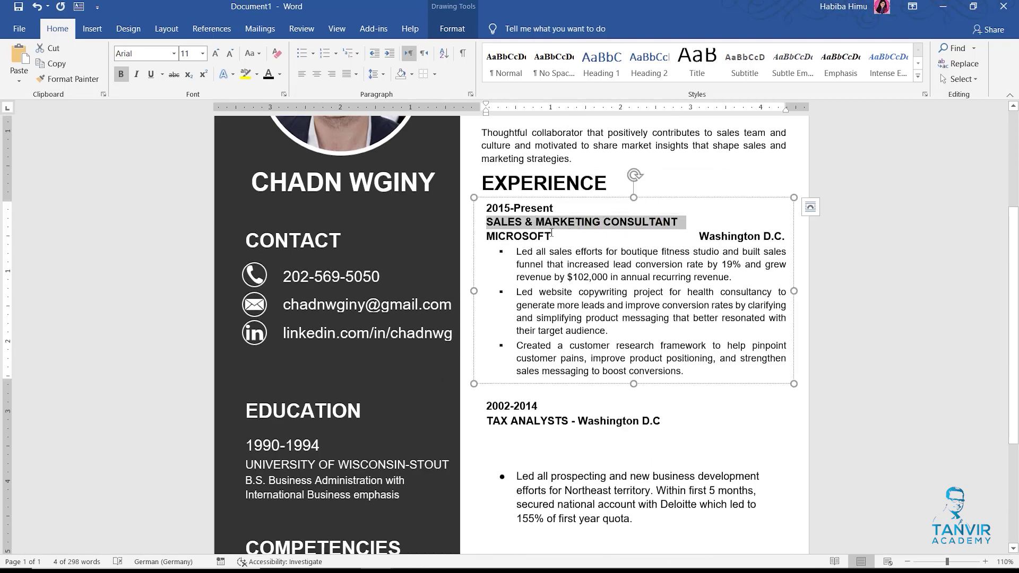
- Paste Regional Sales Manager on a new line under 2002-2014
{"action": "left_click_drag", "start_coordinate": [487, 236], "coordinate": [557, 239]}
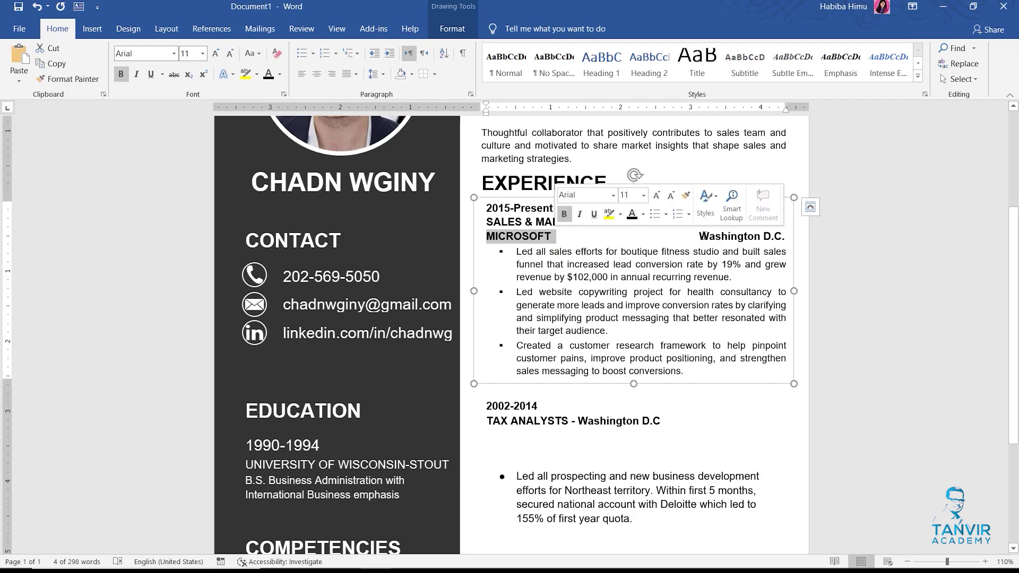
{"action": "left_click", "coordinate": [748, 235], "text": "shift"}
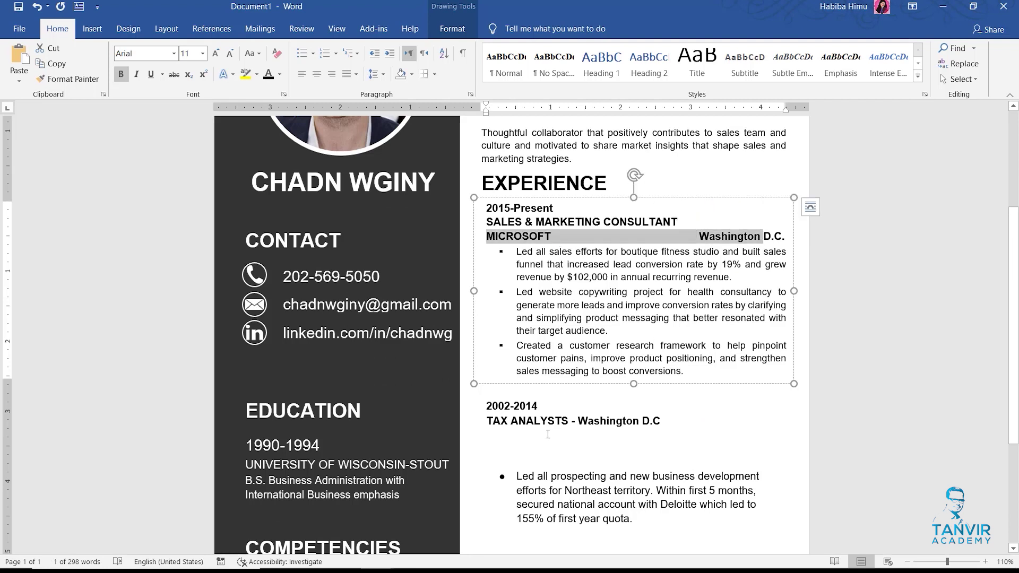
{"action": "left_click", "coordinate": [539, 409]}
{"action": "key", "text": "Return"}
{"action": "key", "text": "ctrl+v"}
- Remove the indents and the dash after TAX ANALYSTS, tabbing Washington D.C to the right
{"action": "left_click", "coordinate": [488, 436]}
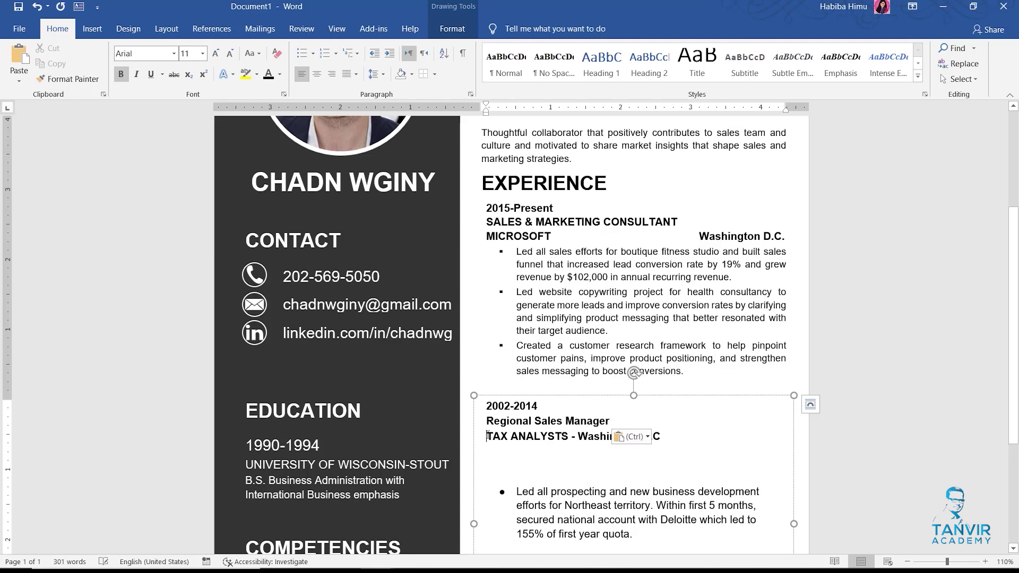
{"action": "key", "text": "BackSpace"}
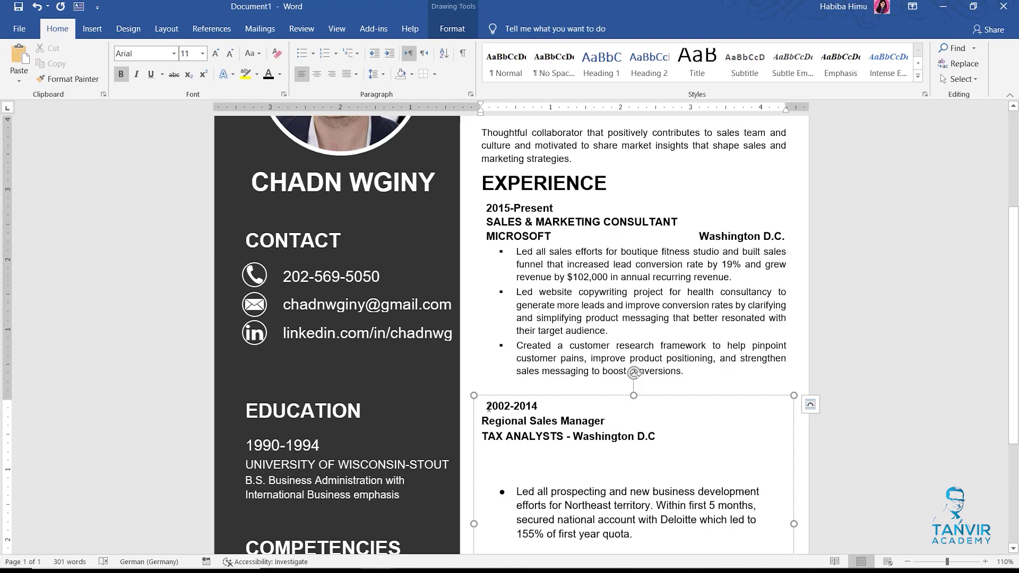
{"action": "key", "text": "BackSpace"}
{"action": "key", "text": "Delete"}
{"action": "key", "text": "Delete"}
{"action": "key", "text": "Tab"}
{"action": "key", "text": "Tab"}
{"action": "key", "text": "Tab"}
{"action": "key", "text": "Tab"}
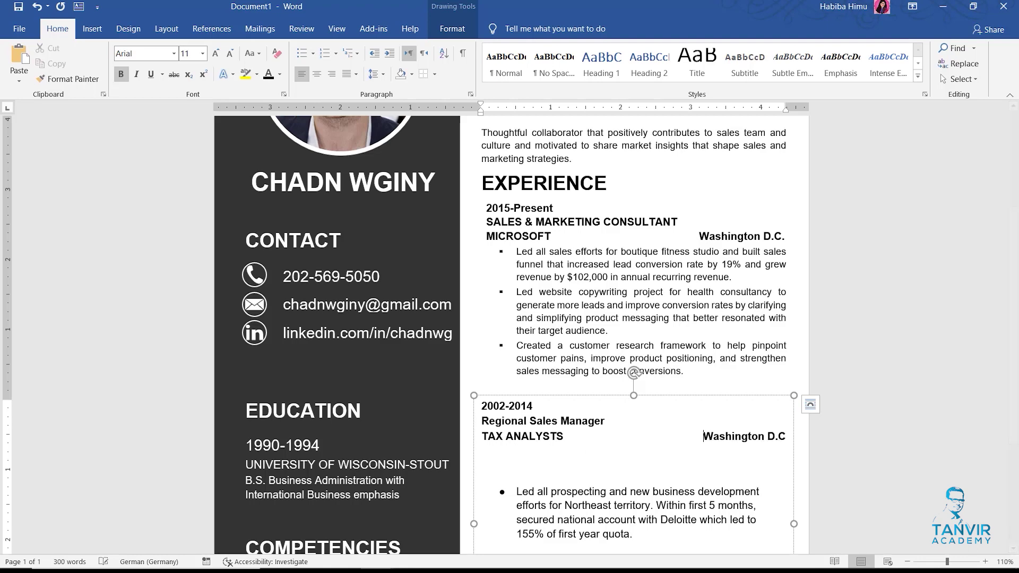
{"action": "scroll", "coordinate": [595, 445], "scroll_direction": "down", "scroll_amount": 1}
{"action": "scroll", "coordinate": [595, 445], "scroll_direction": "down", "scroll_amount": 1}
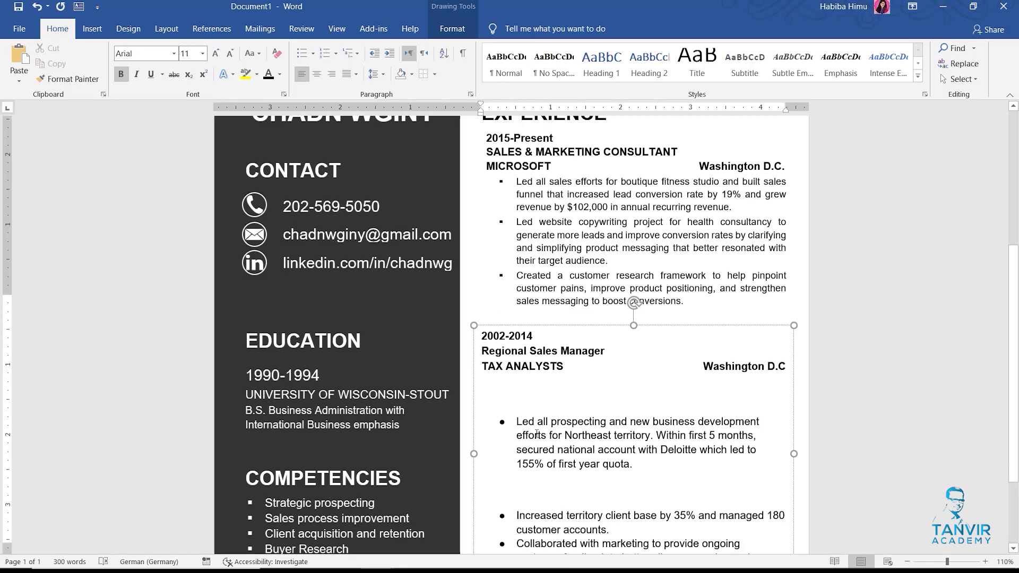
{"action": "scroll", "coordinate": [536, 434], "scroll_direction": "down", "scroll_amount": 1}
- Copy the Microsoft bullets' justified square-bullet formatting onto the TAX ANALYSTS bullets with Format Painter
{"action": "left_click", "coordinate": [547, 216]}
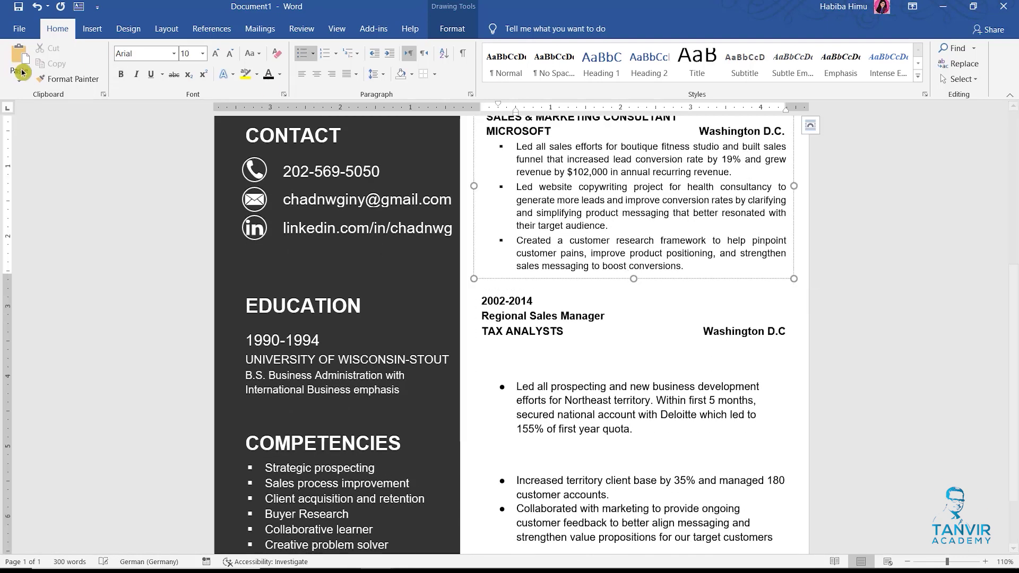
{"action": "left_click", "coordinate": [68, 78]}
{"action": "scroll", "coordinate": [513, 403], "scroll_direction": "down", "scroll_amount": 2}
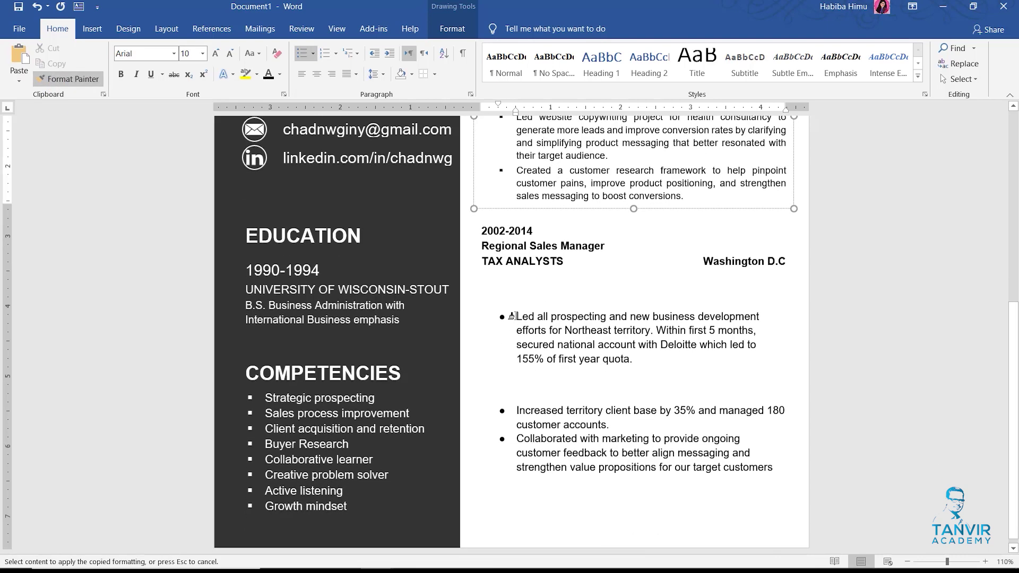
{"action": "left_click_drag", "start_coordinate": [513, 316], "coordinate": [775, 477]}
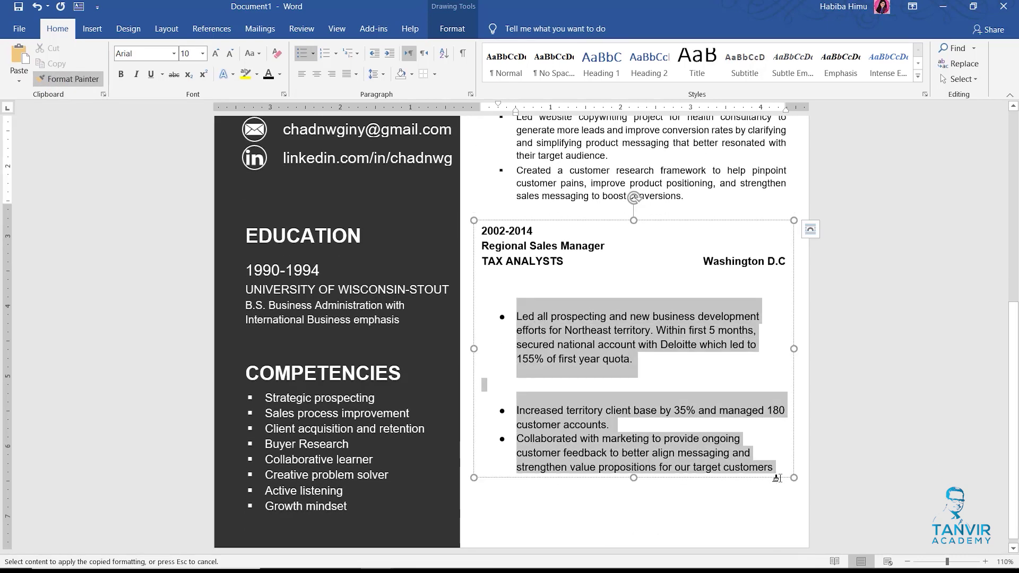
- Delete the empty bullet line and shorten the second job's text box to fit
{"action": "left_click_drag", "start_coordinate": [634, 479], "coordinate": [634, 455]}
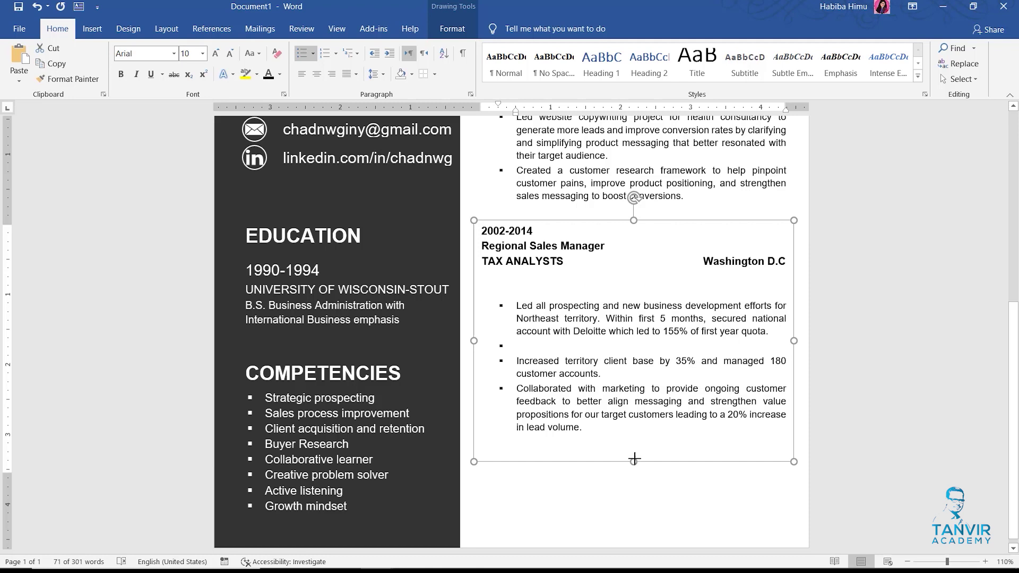
{"action": "left_click", "coordinate": [517, 350]}
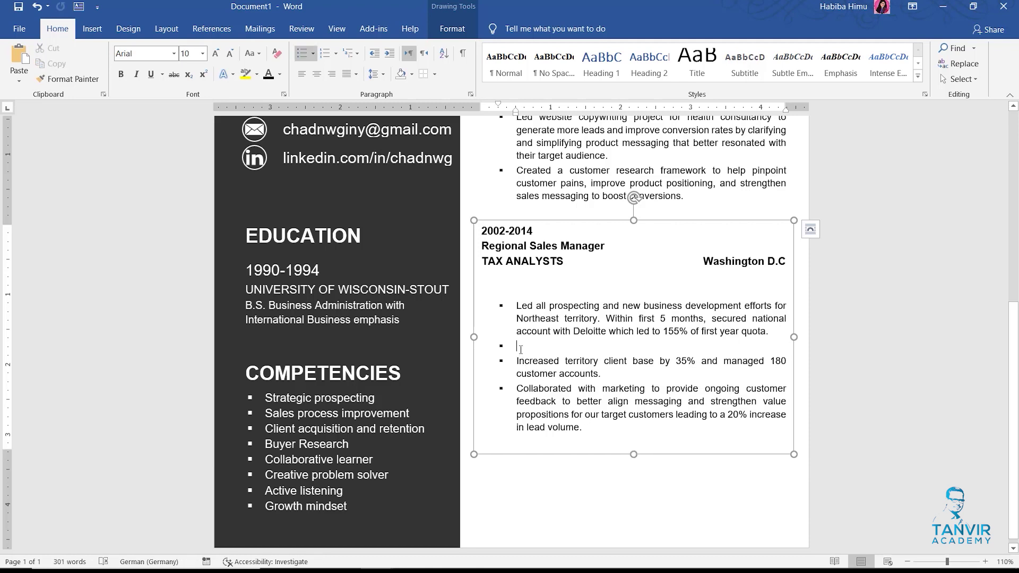
{"action": "key", "text": "BackSpace"}
{"action": "key", "text": "BackSpace"}
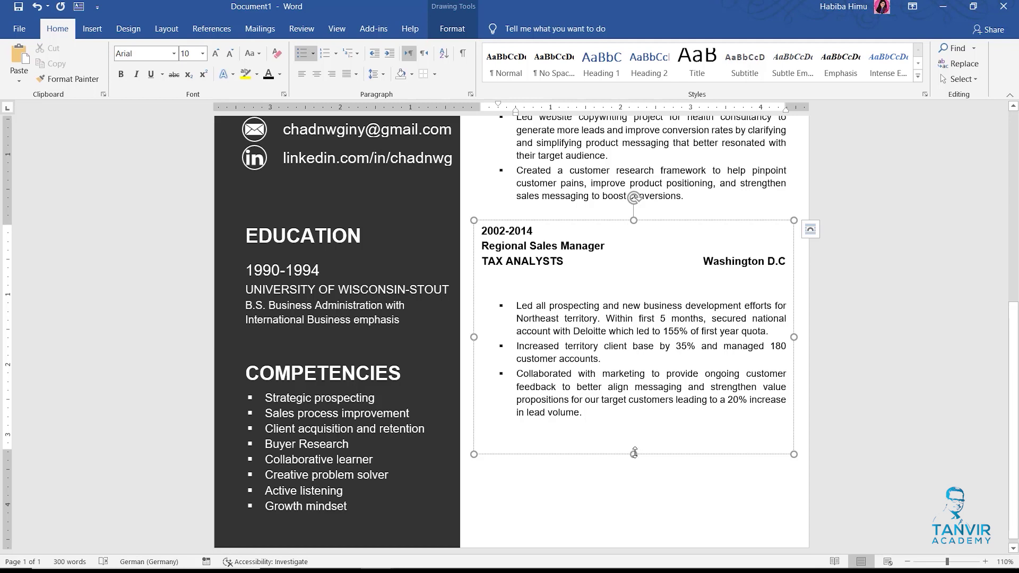
{"action": "left_click_drag", "start_coordinate": [634, 454], "coordinate": [635, 424]}
{"action": "left_click", "coordinate": [517, 281]}
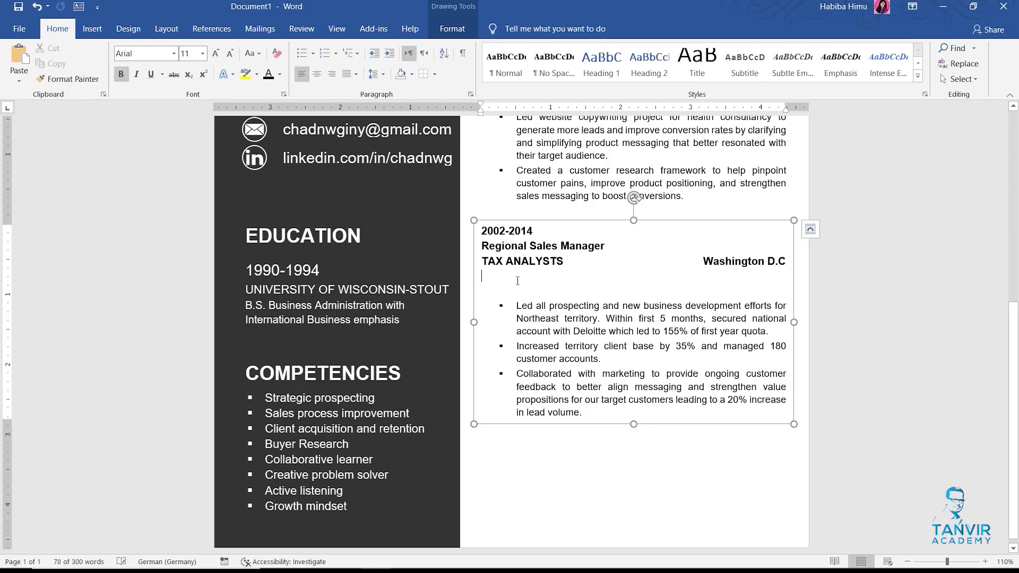
- Delete the blank line under TAX ANALYSTS and shrink the text box to fit its text
{"action": "key", "text": "BackSpace"}
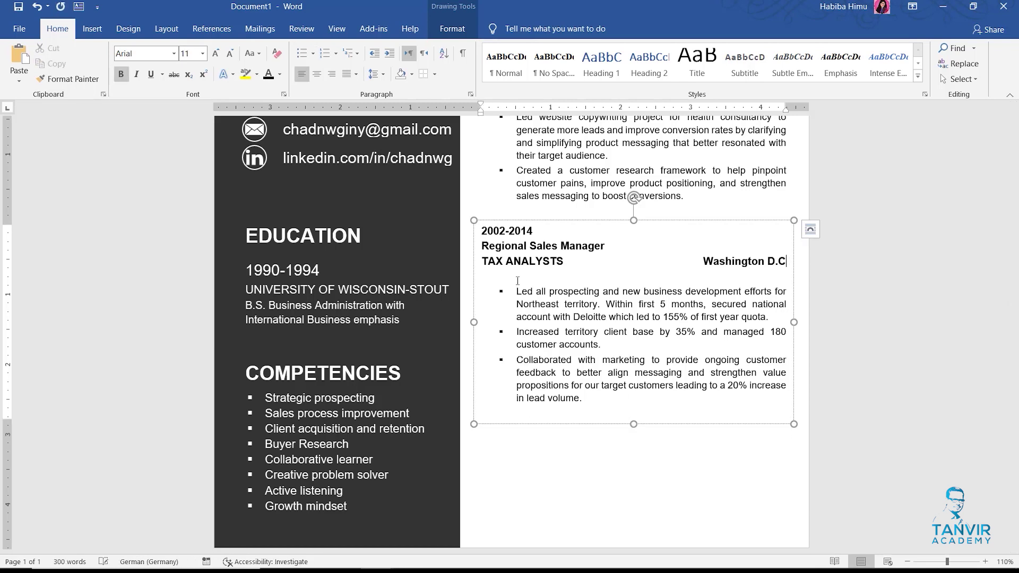
{"action": "key", "text": "Delete"}
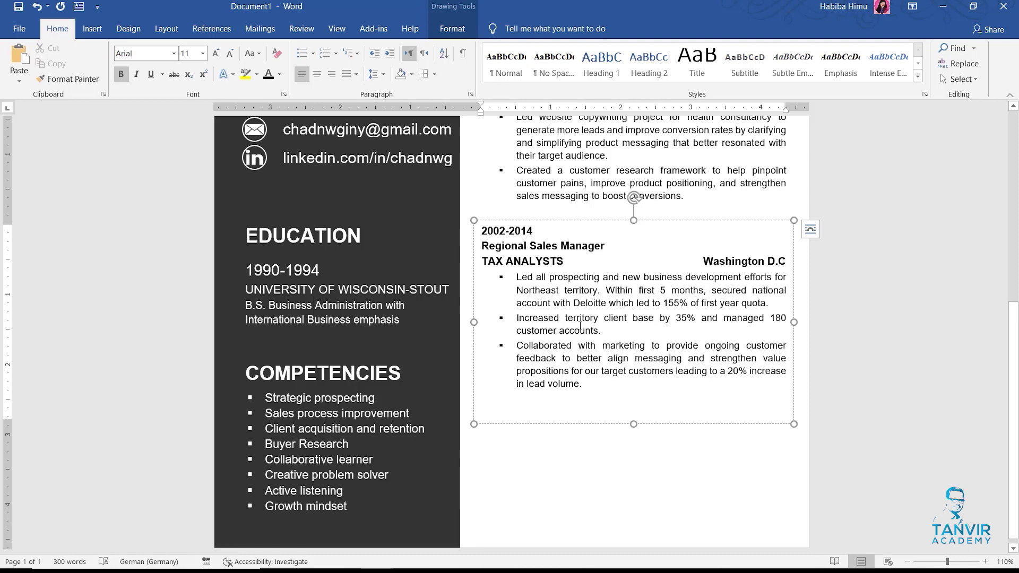
{"action": "scroll", "coordinate": [580, 325], "scroll_direction": "up", "scroll_amount": 2}
{"action": "scroll", "coordinate": [585, 391], "scroll_direction": "down", "scroll_amount": 2}
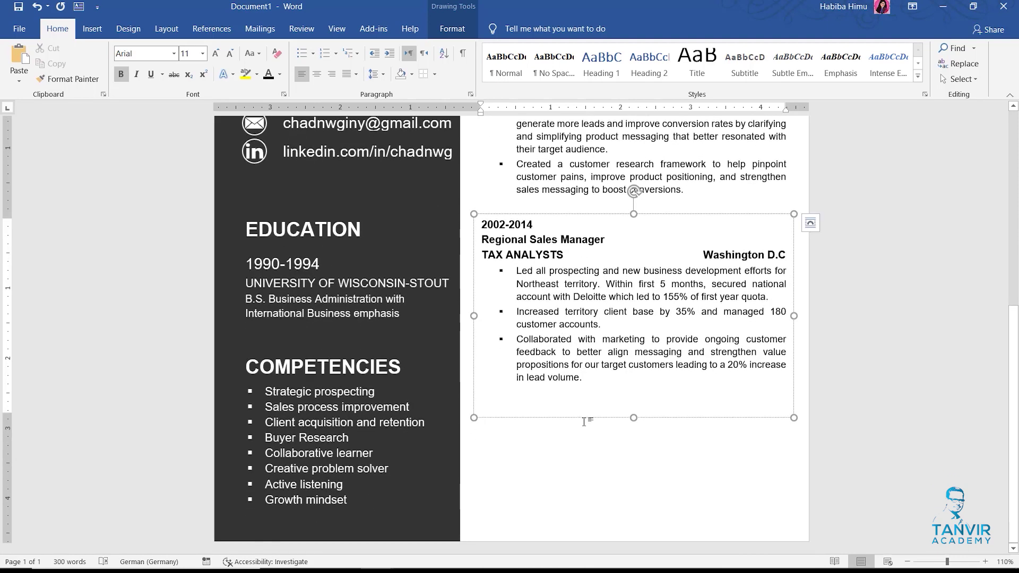
{"action": "left_click_drag", "start_coordinate": [634, 418], "coordinate": [633, 386]}
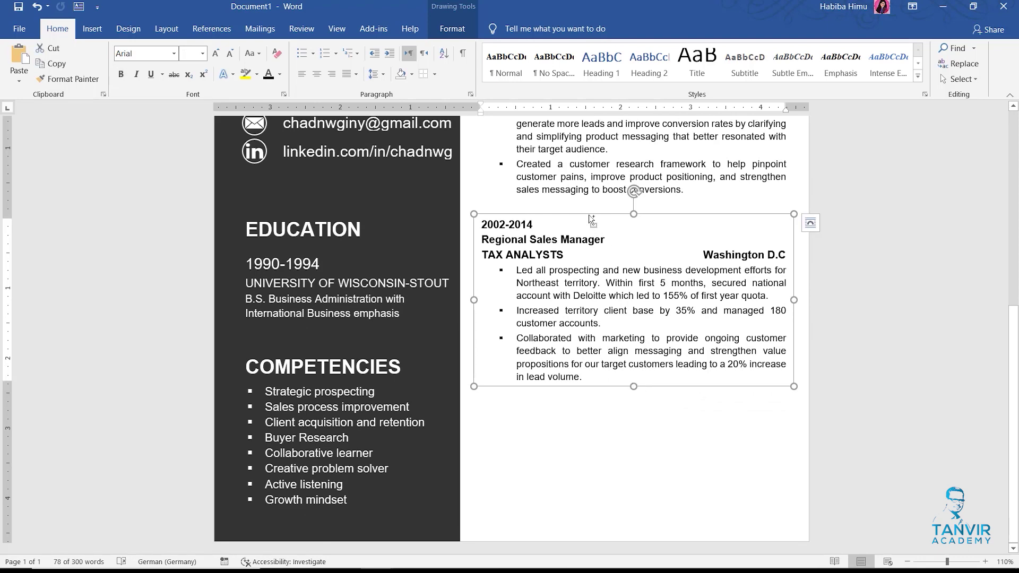
- Duplicate the Tax Analysts job box and place the copy below it
{"action": "left_click_drag", "start_coordinate": [588, 214], "coordinate": [587, 364]}
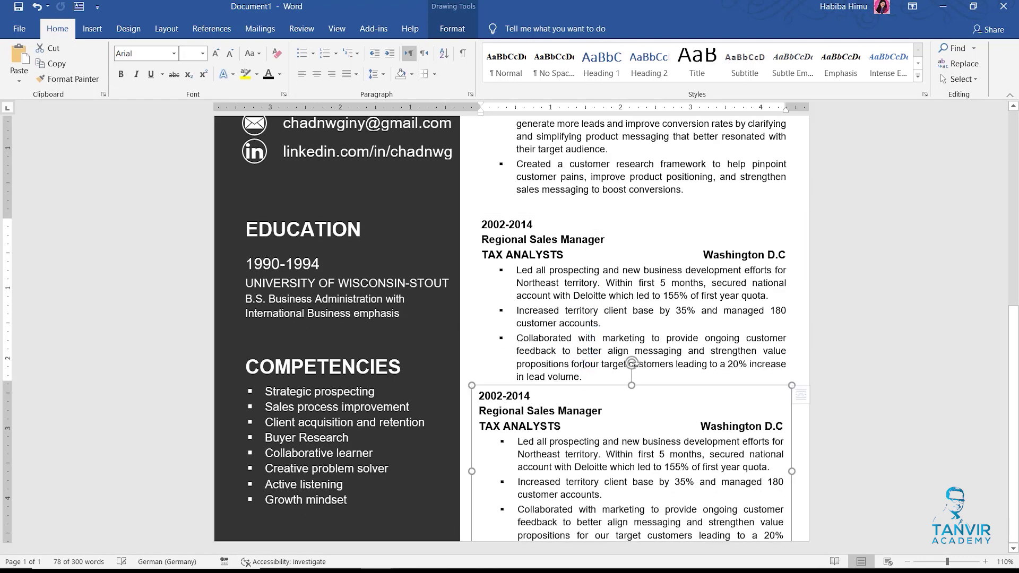
{"action": "scroll", "coordinate": [588, 339], "scroll_direction": "up", "scroll_amount": 4}
{"action": "scroll", "coordinate": [588, 340], "scroll_direction": "up", "scroll_amount": 4}
{"action": "scroll", "coordinate": [588, 339], "scroll_direction": "down", "scroll_amount": 5}
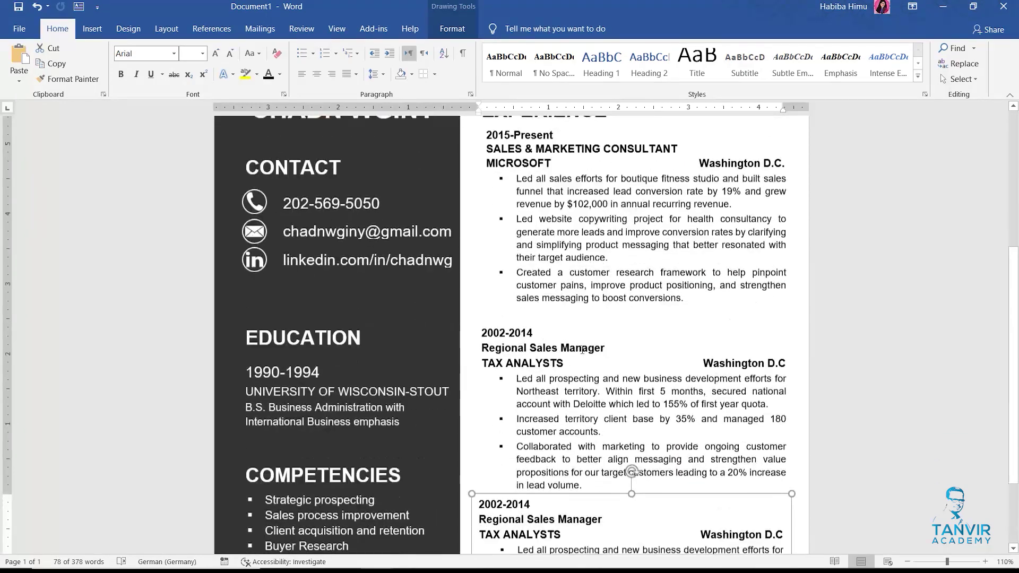
{"action": "scroll", "coordinate": [584, 350], "scroll_direction": "down", "scroll_amount": 3}
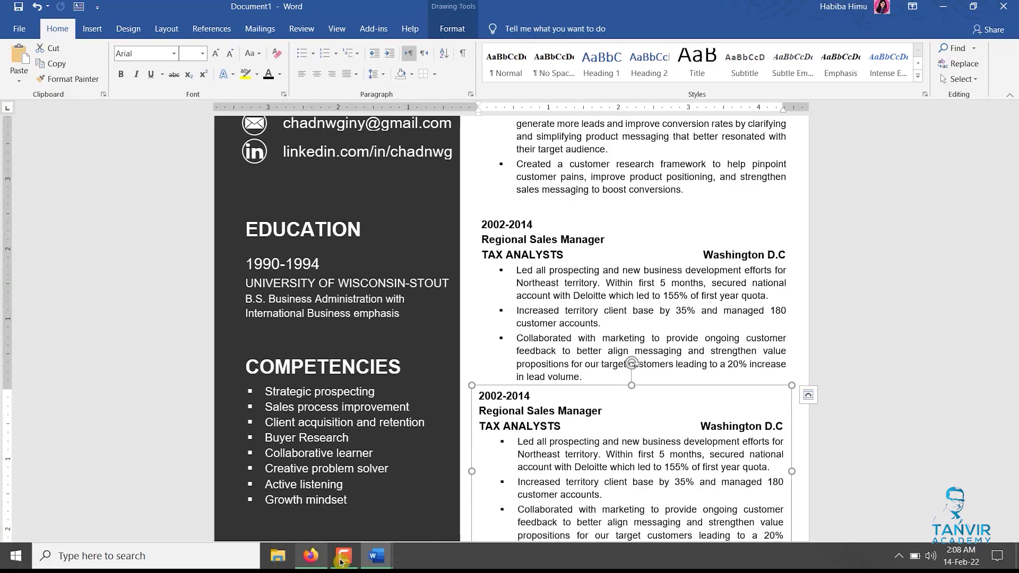
{"action": "mouse_move", "coordinate": [377, 555]}
{"action": "left_click", "coordinate": [344, 527]}
{"action": "left_click", "coordinate": [506, 375], "text": "shift"}
{"action": "scroll", "coordinate": [506, 376], "scroll_direction": "down", "scroll_amount": 5}
{"action": "scroll", "coordinate": [506, 376], "scroll_direction": "down", "scroll_amount": 5}
{"action": "scroll", "coordinate": [506, 378], "scroll_direction": "down", "scroll_amount": 2}
{"action": "scroll", "coordinate": [505, 380], "scroll_direction": "up", "scroll_amount": 6}
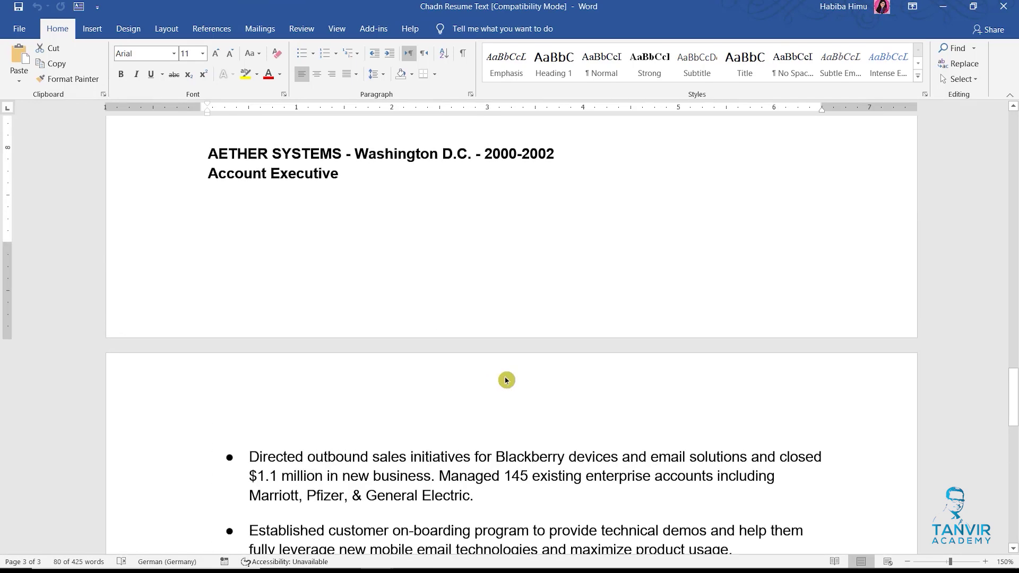
{"action": "scroll", "coordinate": [362, 298], "scroll_direction": "up", "scroll_amount": 1}
{"action": "scroll", "coordinate": [362, 298], "scroll_direction": "up", "scroll_amount": 1}
{"action": "mouse_move", "coordinate": [209, 199]}
{"action": "left_mouse_down"}
{"action": "mouse_move", "coordinate": [787, 391]}
{"action": "mouse_move", "coordinate": [791, 423]}
{"action": "left_mouse_up"}
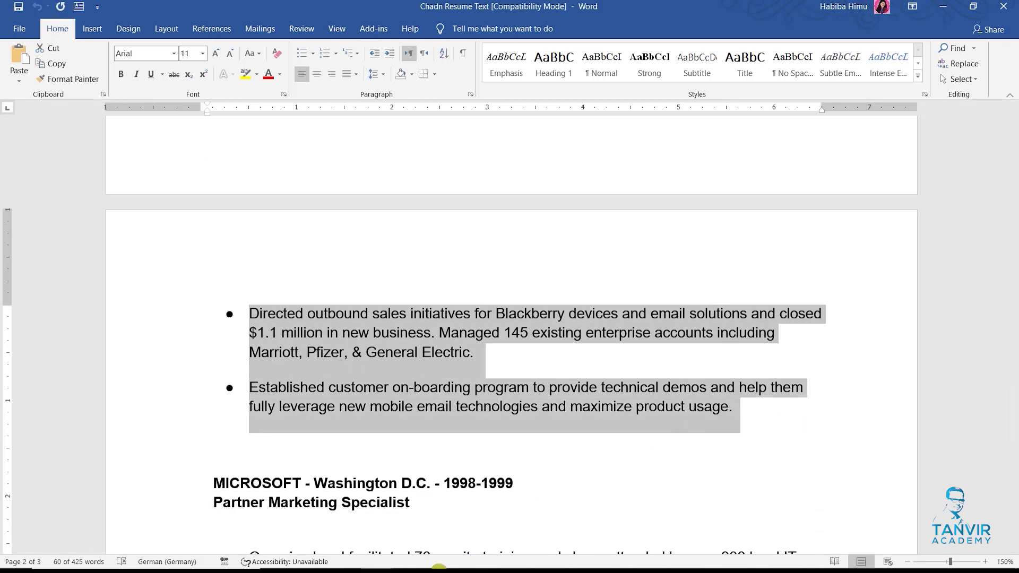
{"action": "left_click", "coordinate": [377, 556]}
{"action": "left_click", "coordinate": [437, 502]}
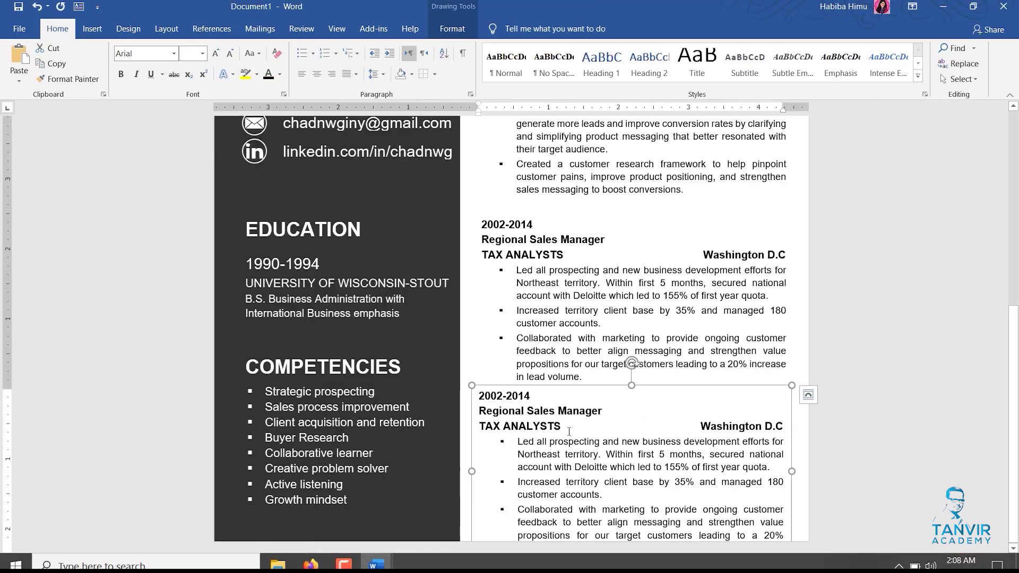
- Paste the AETHER SYSTEMS entry into the duplicated box and move 2000-2002 above the heading
{"action": "left_click", "coordinate": [567, 450]}
{"action": "key", "text": "ctrl+a"}
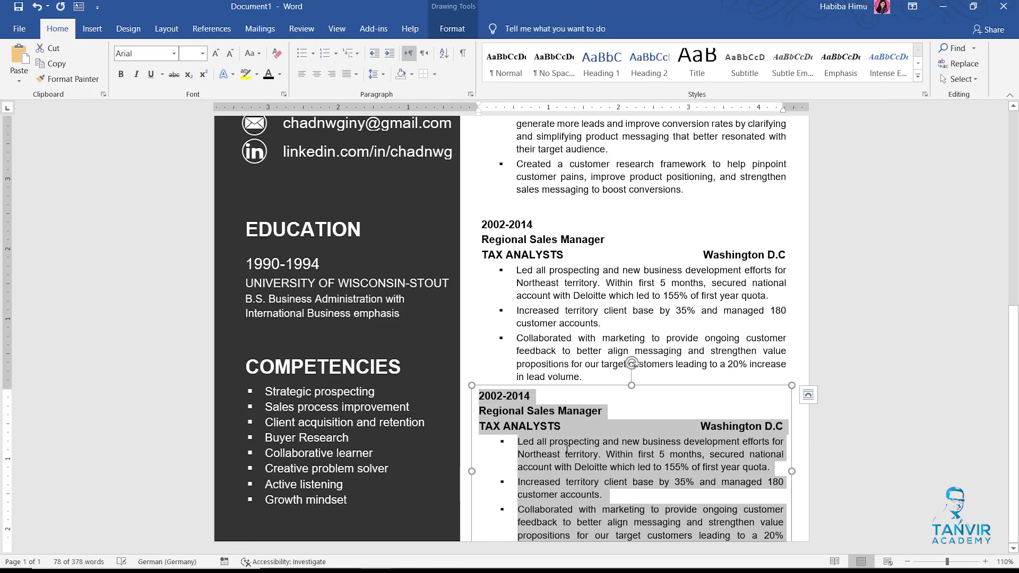
{"action": "key", "text": "ctrl+v"}
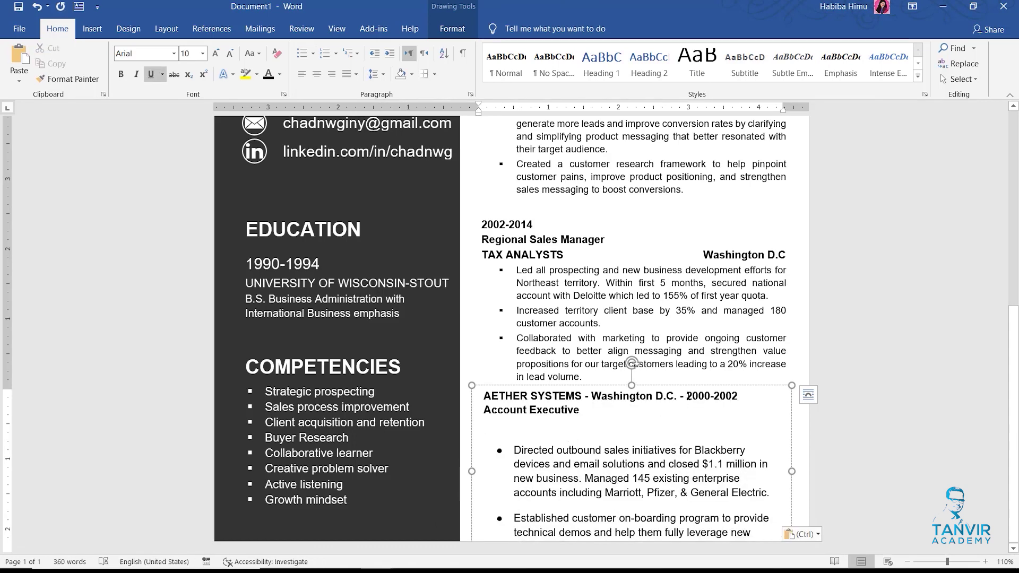
{"action": "left_click_drag", "start_coordinate": [686, 396], "coordinate": [744, 396]}
{"action": "key", "text": "ctrl+c"}
{"action": "key", "text": "BackSpace"}
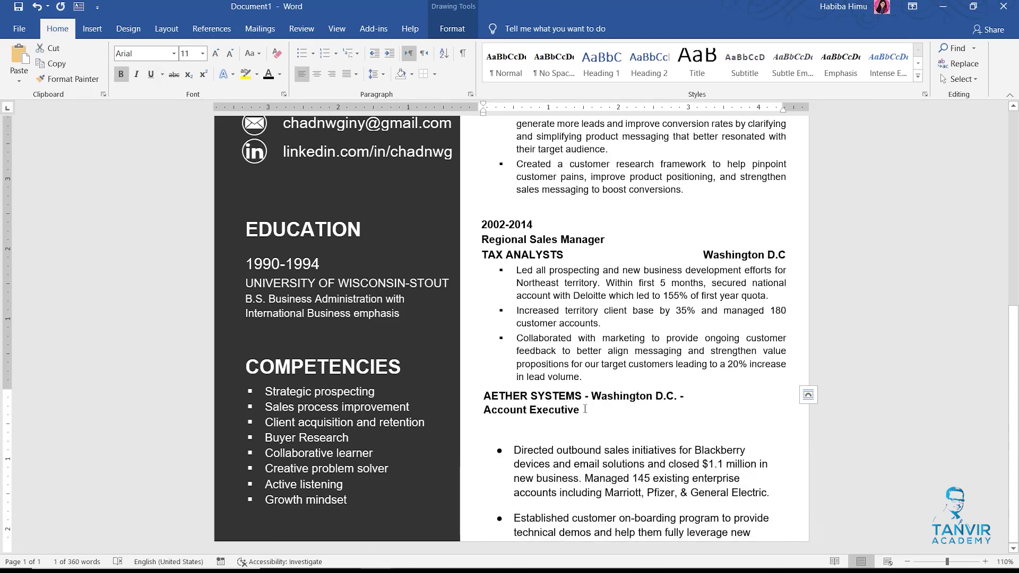
{"action": "key", "text": "BackSpace"}
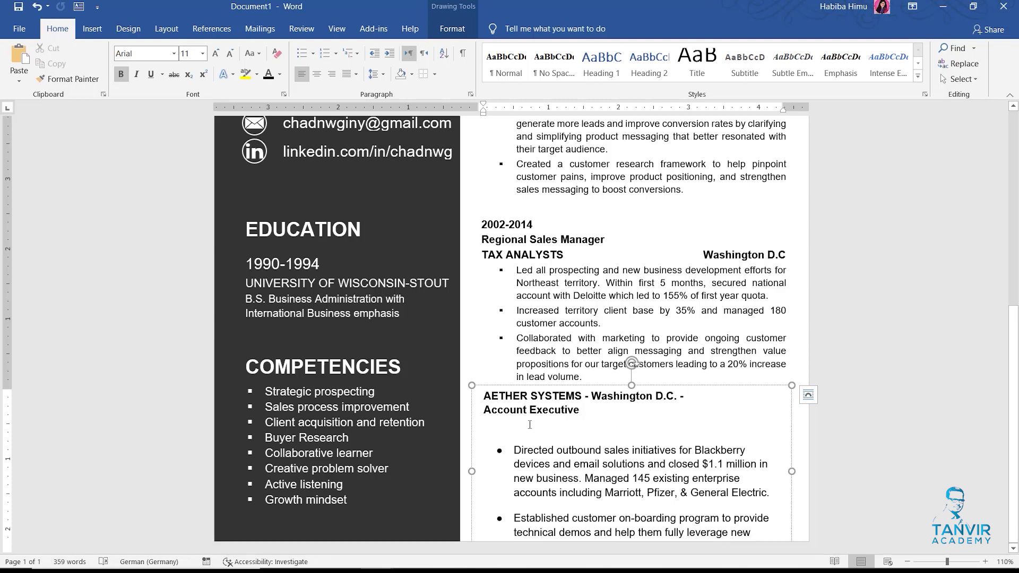
{"action": "key", "text": "ctrl+v"}
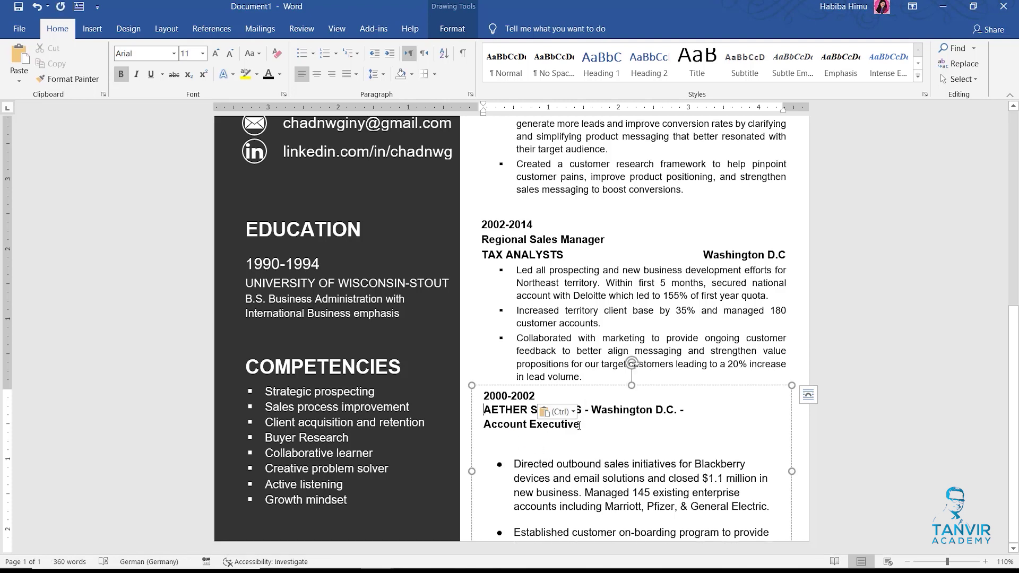
- Move the Account Executive line above AETHER SYSTEMS
{"action": "left_click_drag", "start_coordinate": [528, 424], "coordinate": [484, 425]}
{"action": "key", "text": "ctrl+c"}
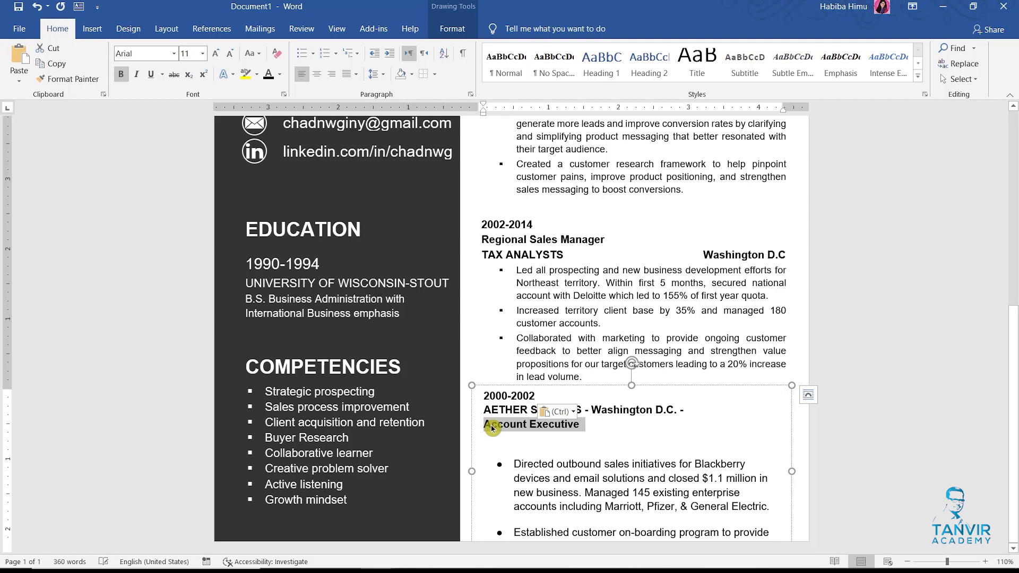
{"action": "key", "text": "BackSpace"}
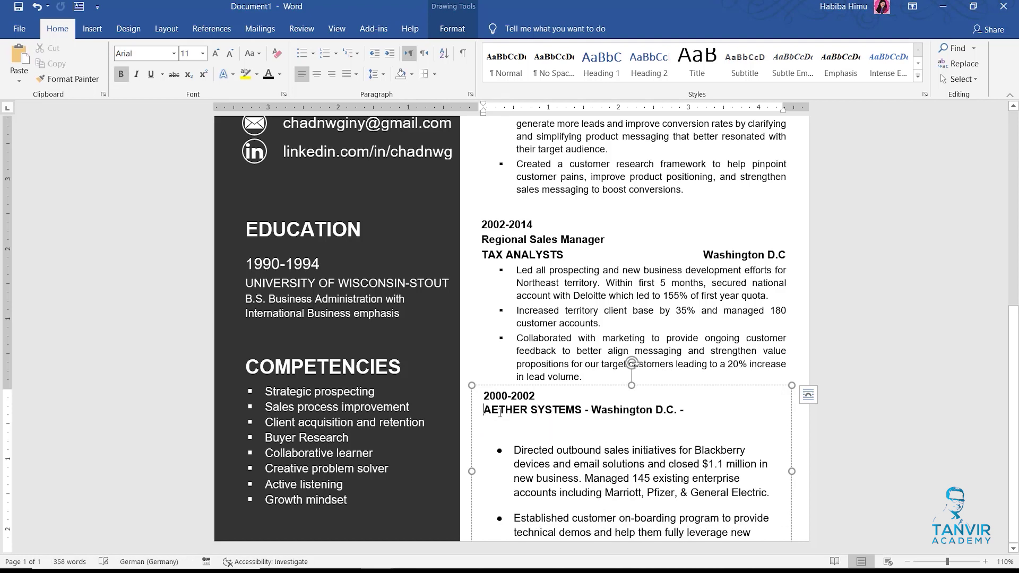
{"action": "key", "text": "ctrl+v"}
{"action": "left_click", "coordinate": [500, 425]}
{"action": "left_click", "coordinate": [556, 426]}
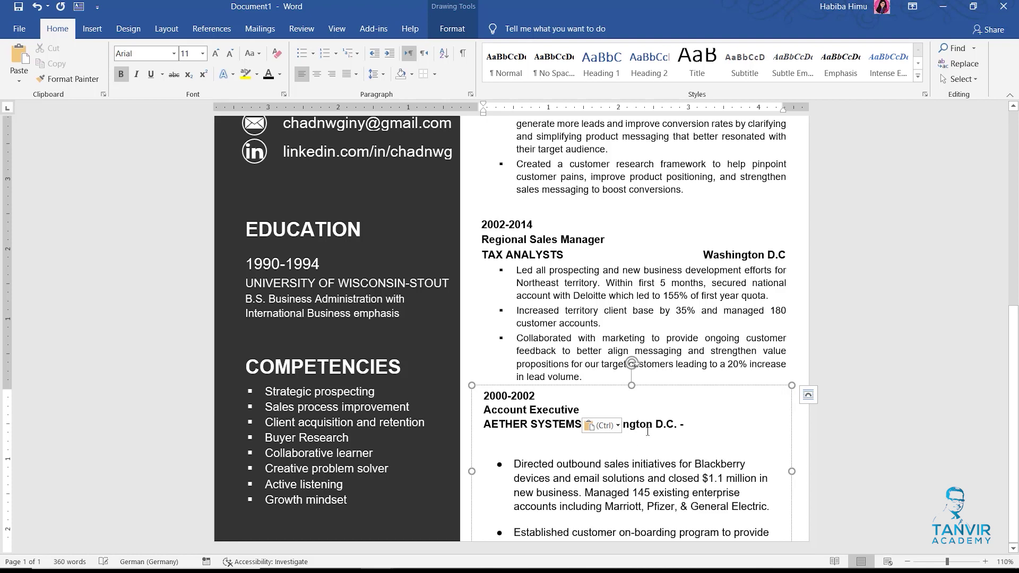
{"action": "left_click", "coordinate": [682, 425]}
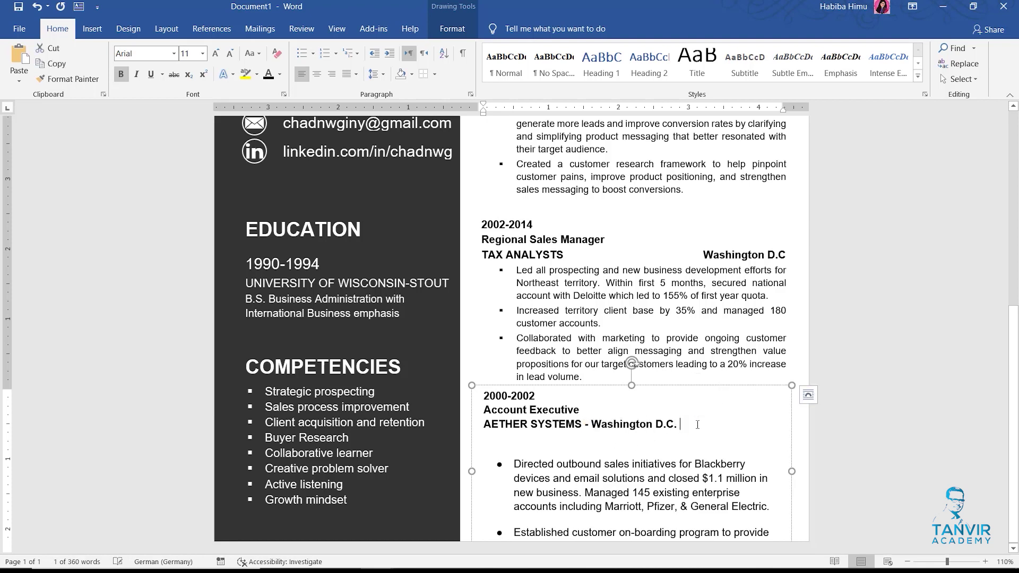
- Drop the dash, tab Washington D.C. to the right, and copy the Tax Analysts formatting
{"action": "left_click", "coordinate": [592, 425]}
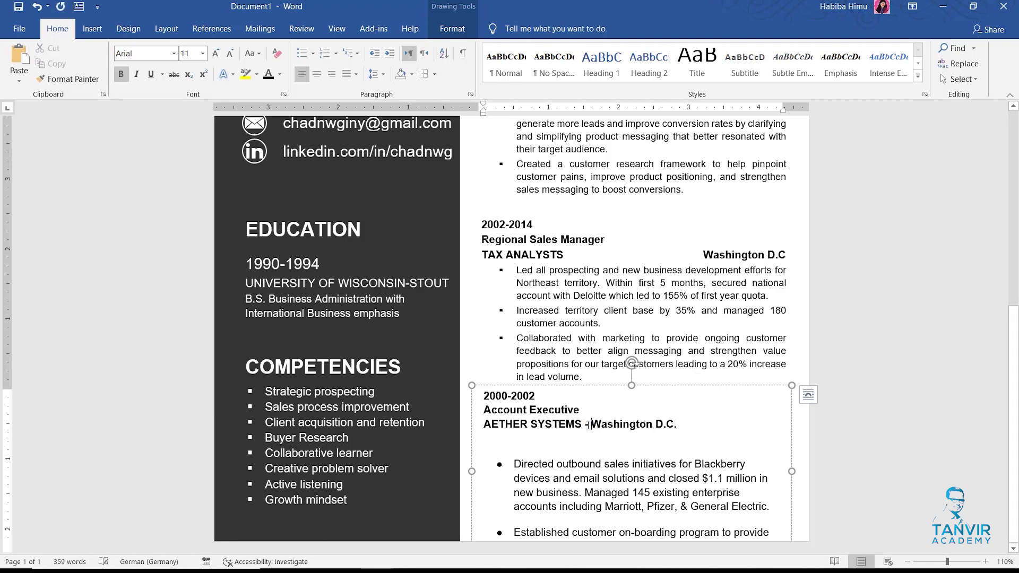
{"action": "key", "text": "BackSpace"}
{"action": "key", "text": "Tab"}
{"action": "key", "text": "Tab"}
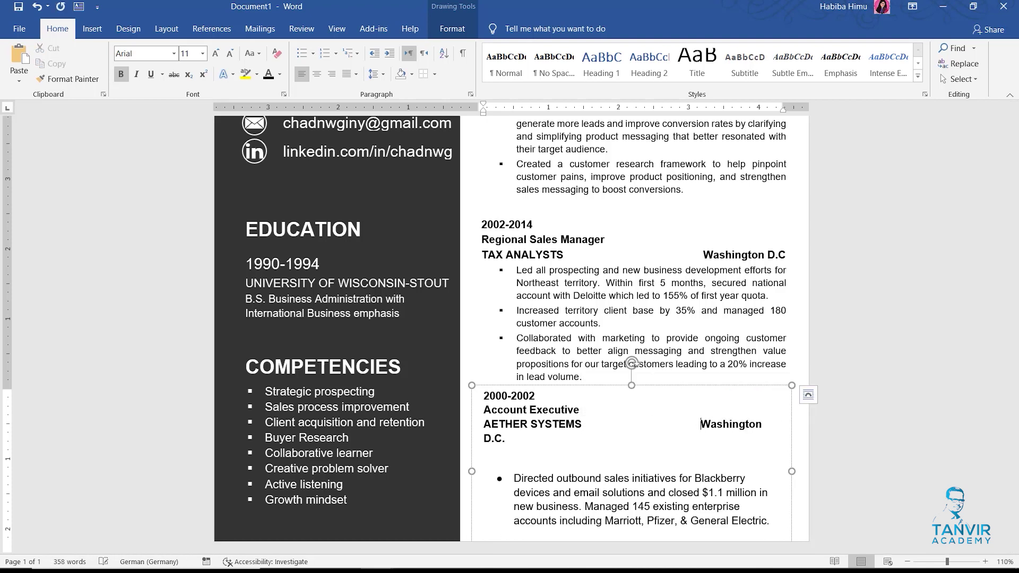
{"action": "key", "text": "BackSpace"}
{"action": "left_click", "coordinate": [564, 317]}
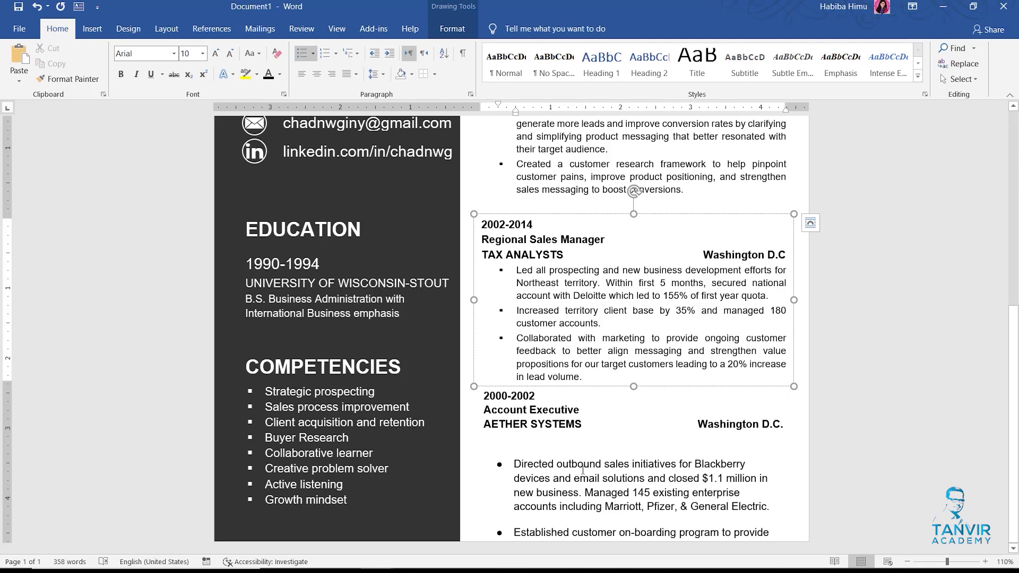
{"action": "left_click", "coordinate": [62, 81]}
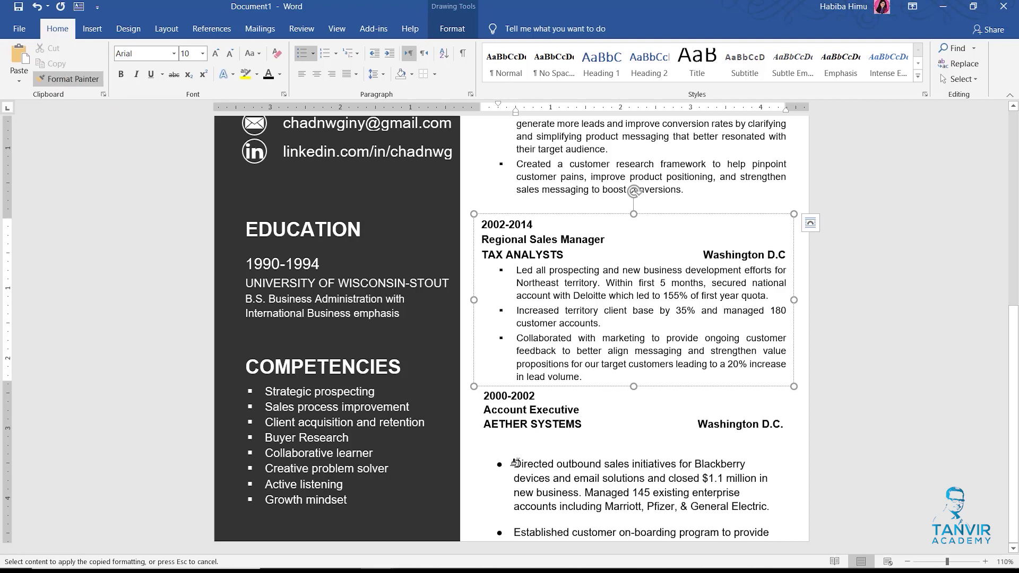
- Give the Aether Systems bullets the Tax Analysts justified square-bullet formatting
{"action": "left_click_drag", "start_coordinate": [529, 465], "coordinate": [749, 518]}
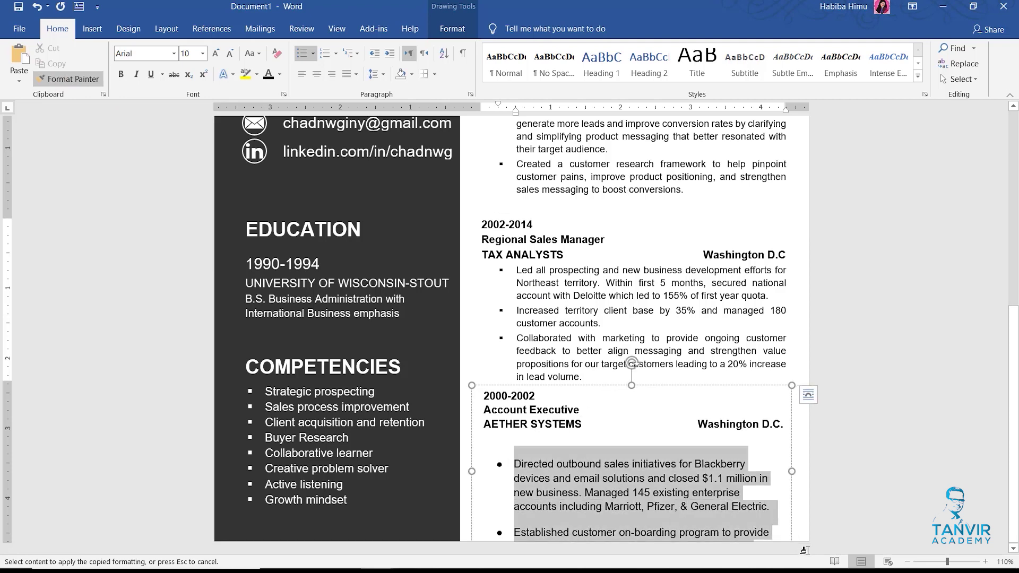
{"action": "left_click_drag", "start_coordinate": [618, 530], "coordinate": [615, 491]}
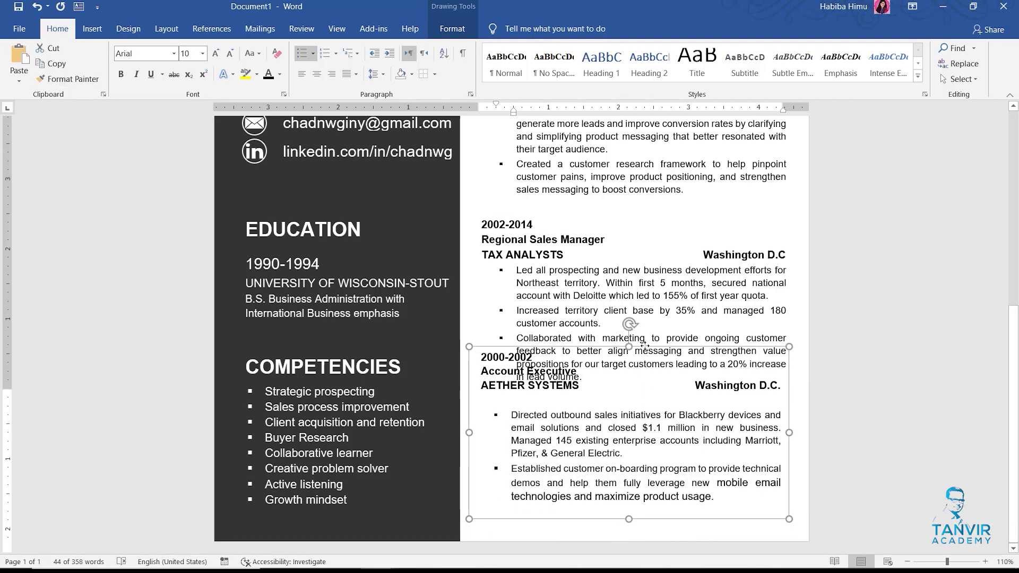
{"action": "left_click", "coordinate": [576, 307]}
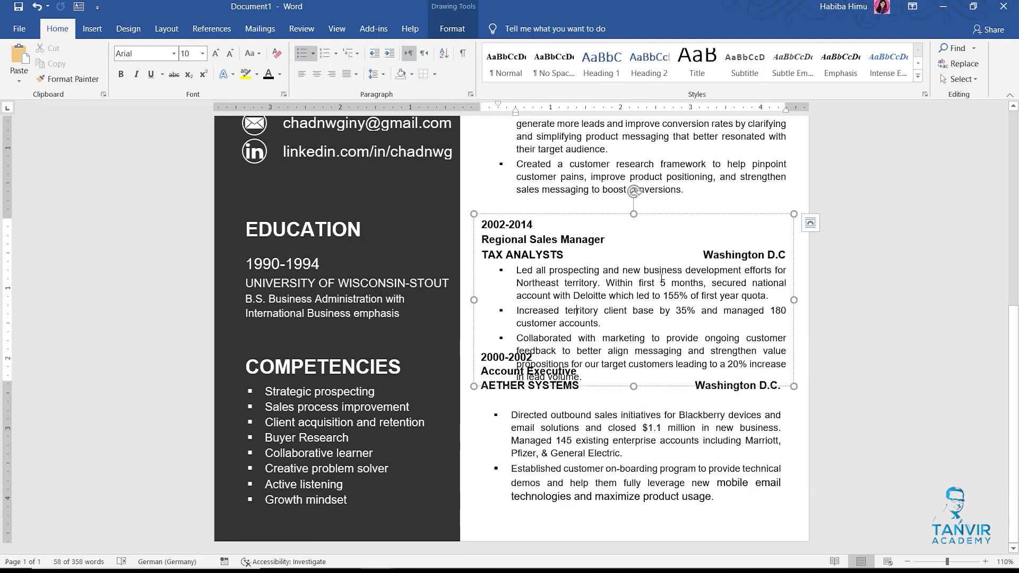
{"action": "left_click", "coordinate": [68, 79]}
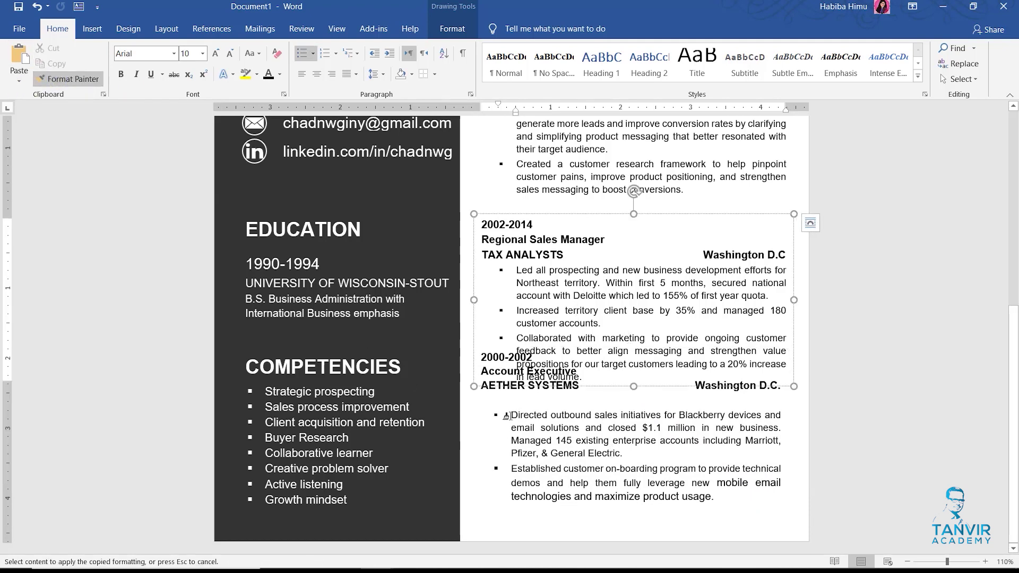
{"action": "left_click_drag", "start_coordinate": [507, 415], "coordinate": [654, 532]}
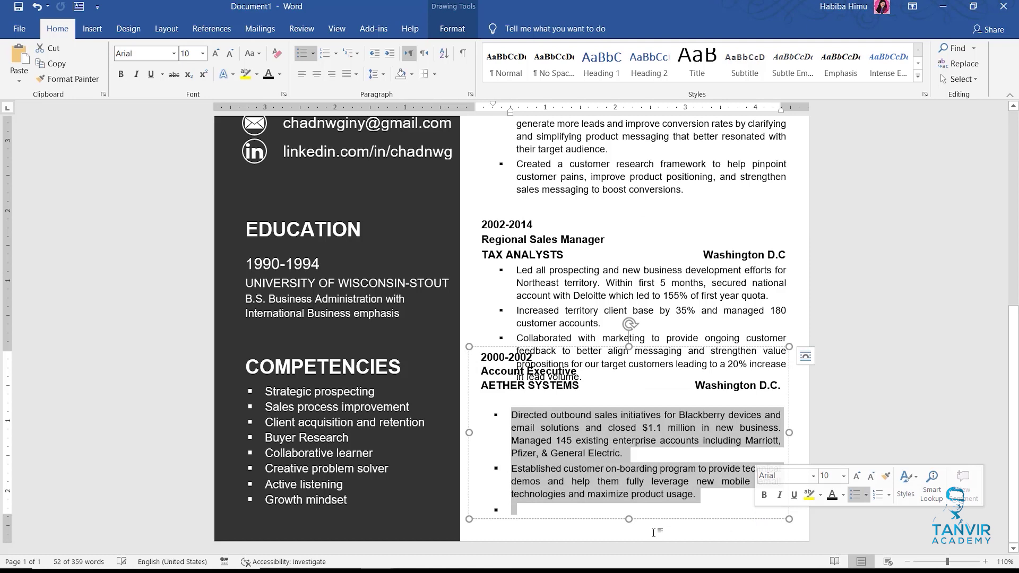
- Place the Aether Systems box below Tax Analysts and delete its blank line and empty last bullet
{"action": "left_click_drag", "start_coordinate": [646, 350], "coordinate": [649, 390]}
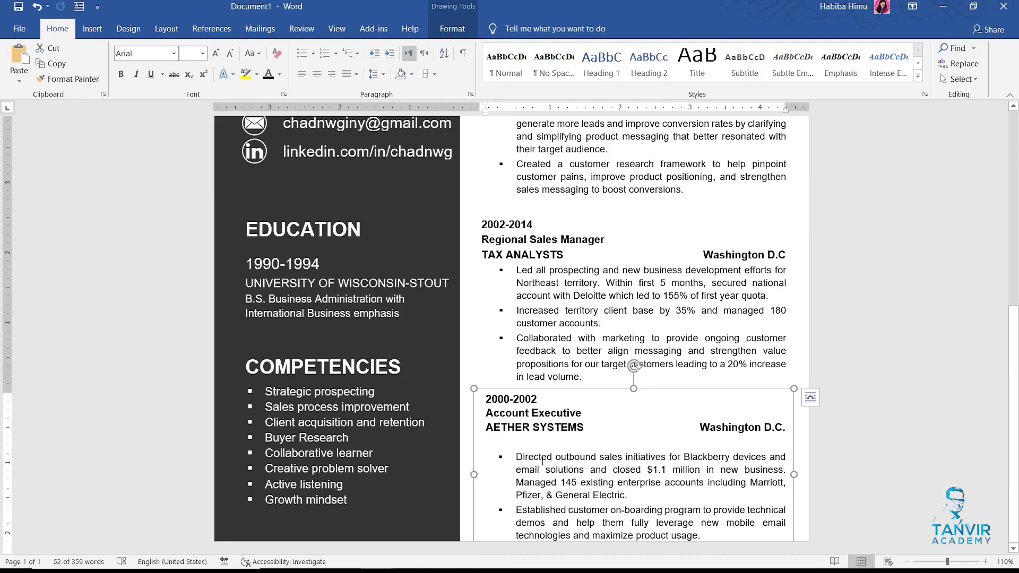
{"action": "left_click", "coordinate": [504, 450]}
{"action": "key", "text": "Delete"}
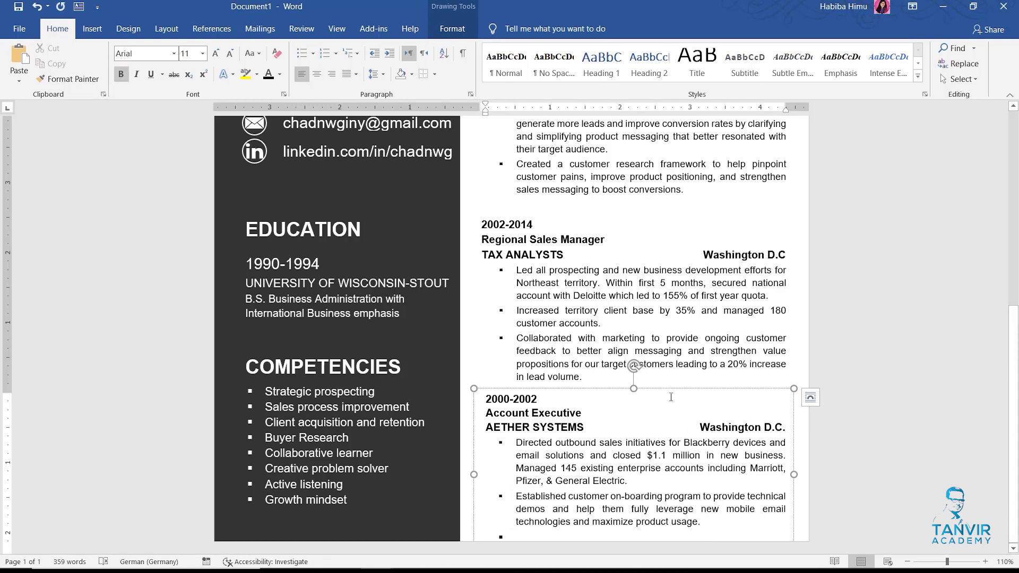
{"action": "left_click_drag", "start_coordinate": [668, 391], "coordinate": [668, 326]}
{"action": "mouse_move", "coordinate": [633, 496]}
{"action": "left_mouse_down"}
{"action": "mouse_move", "coordinate": [633, 535]}
{"action": "mouse_move", "coordinate": [633, 517]}
{"action": "left_mouse_up"}
{"action": "left_click", "coordinate": [519, 479]}
{"action": "key", "text": "BackSpace"}
{"action": "key", "text": "BackSpace"}
{"action": "key", "text": "BackSpace"}
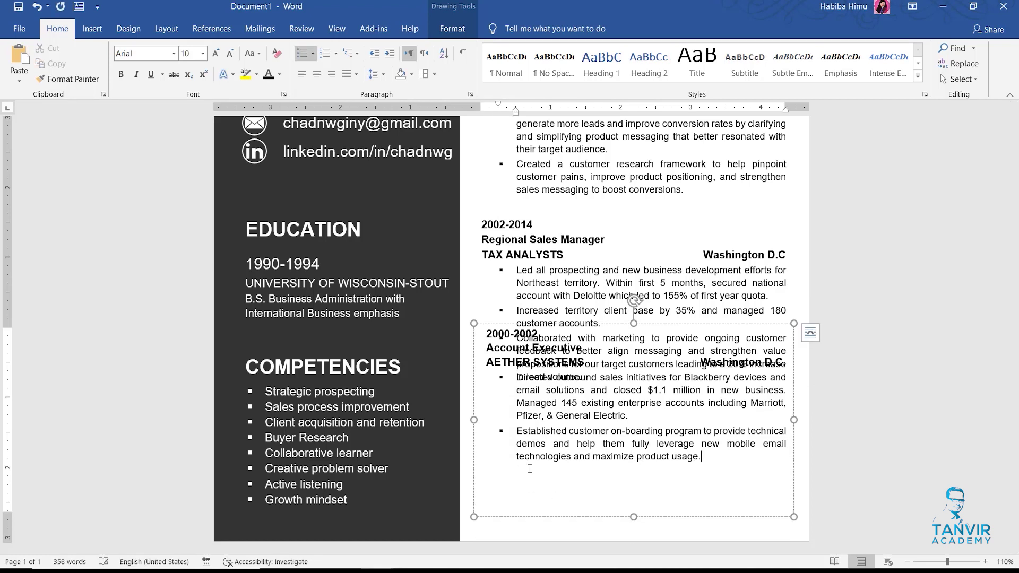
- Widen and reposition the Aether Systems box, and nudge the Tax Analysts box up slightly
{"action": "left_click_drag", "start_coordinate": [650, 323], "coordinate": [651, 391]}
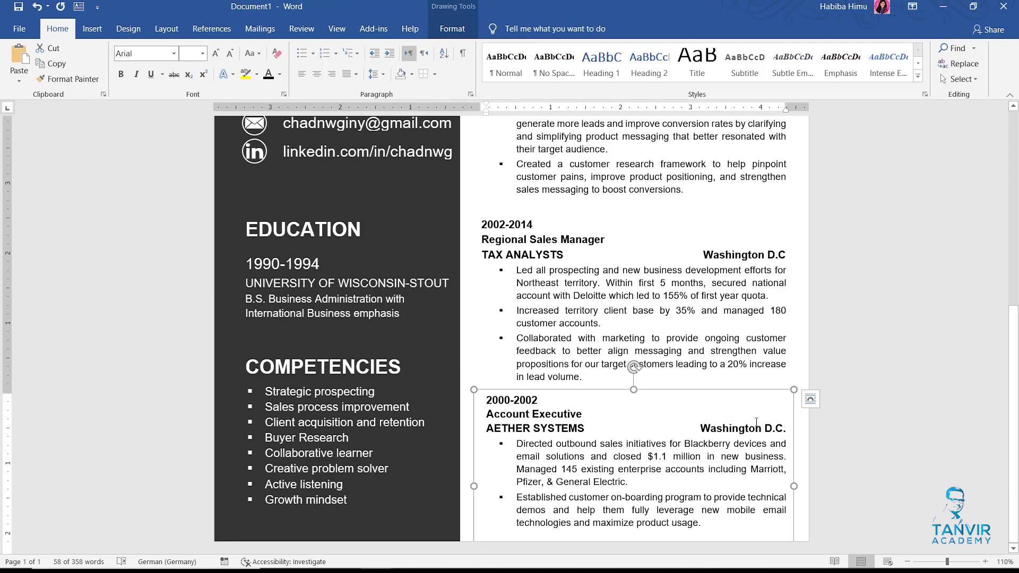
{"action": "left_click_drag", "start_coordinate": [794, 391], "coordinate": [800, 390]}
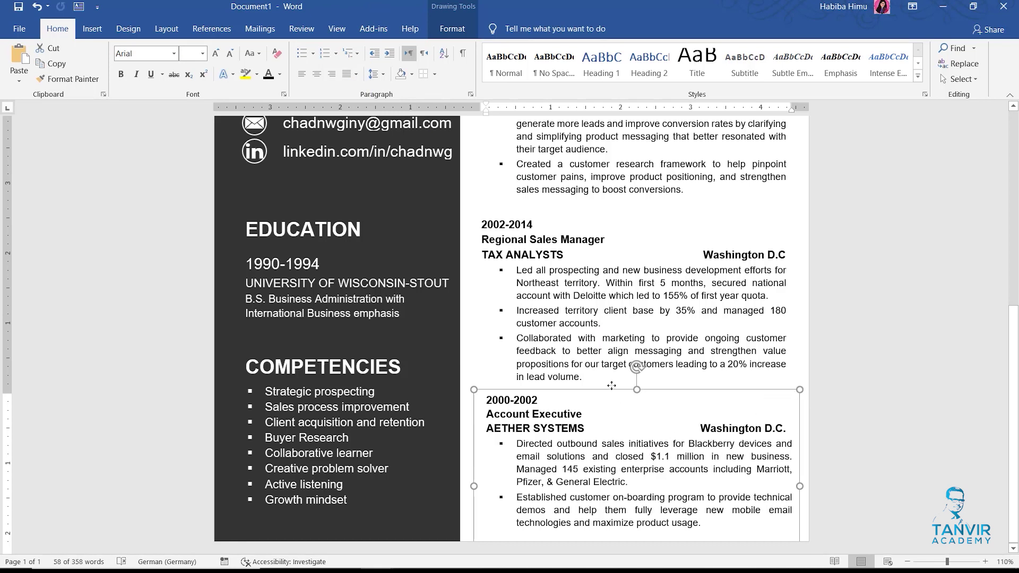
{"action": "left_click_drag", "start_coordinate": [613, 393], "coordinate": [613, 389]}
{"action": "left_click", "coordinate": [553, 296]}
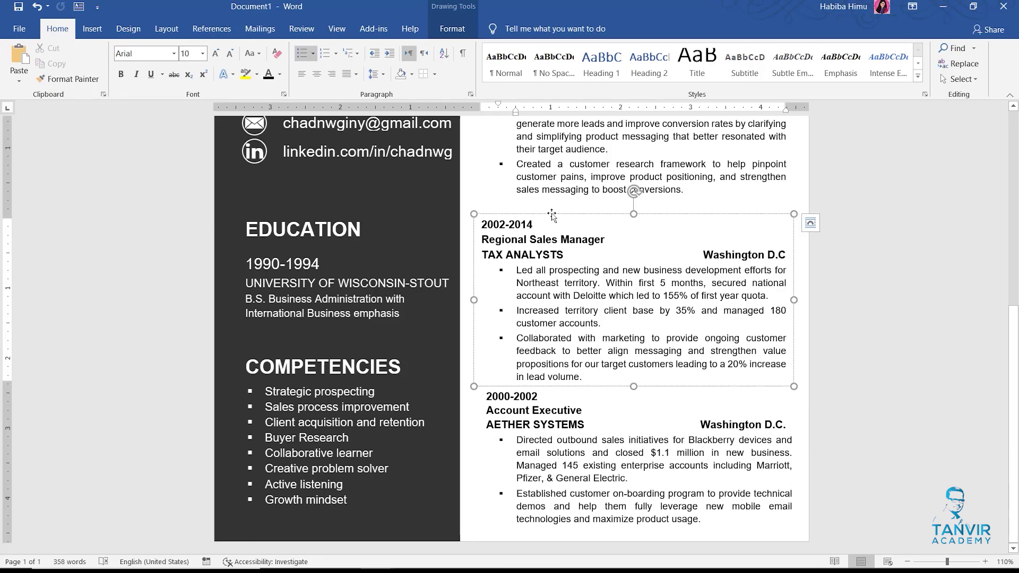
{"action": "left_click_drag", "start_coordinate": [553, 214], "coordinate": [552, 209]}
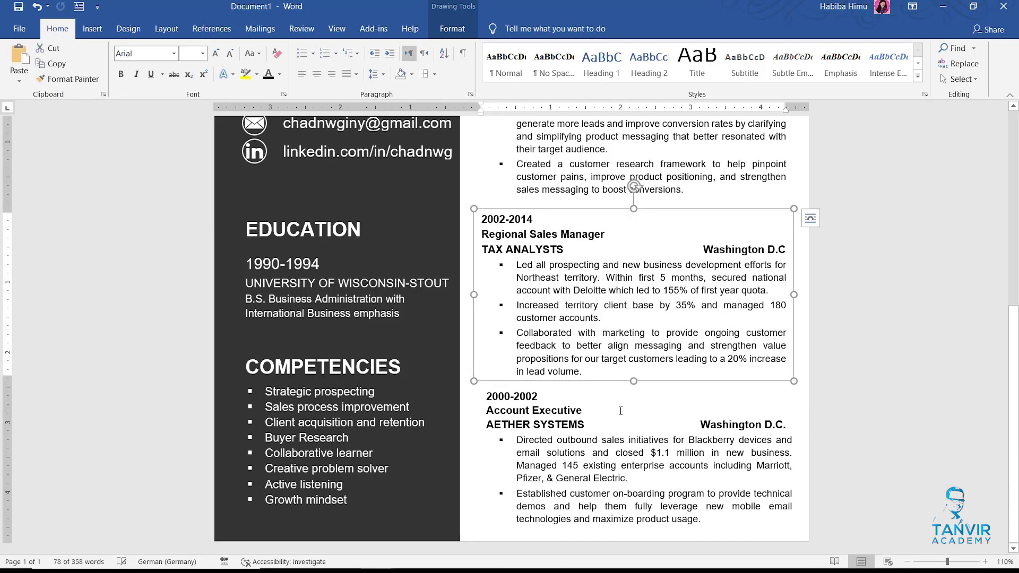
{"action": "scroll", "coordinate": [620, 418], "scroll_direction": "up", "scroll_amount": 4}
- Select the 2015-Present, Tax Analysts and Aether Systems job boxes together
{"action": "scroll", "coordinate": [620, 418], "scroll_direction": "up", "scroll_amount": 1}
{"action": "left_click", "coordinate": [584, 195]}
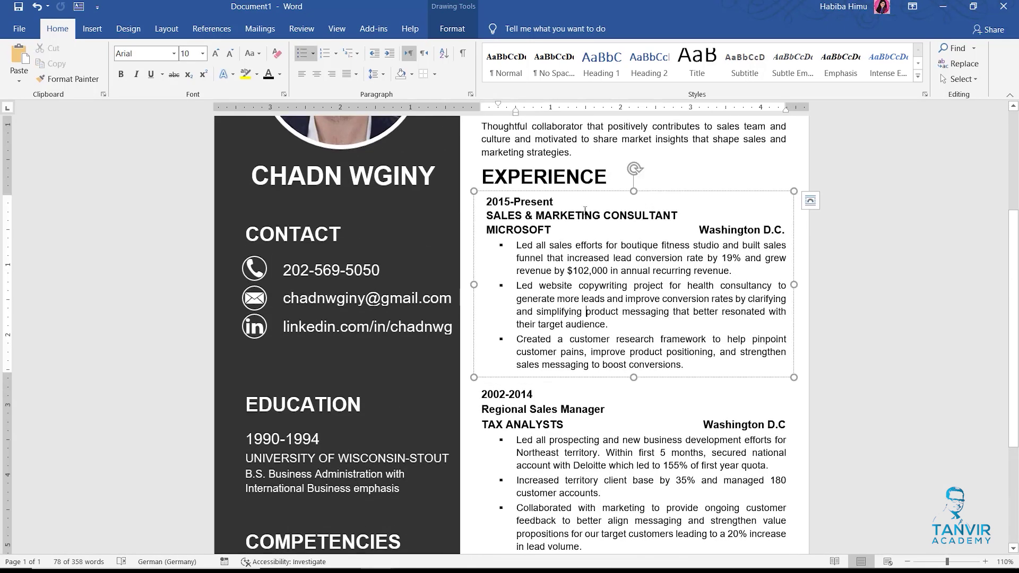
{"action": "left_click", "coordinate": [549, 484], "text": "shift"}
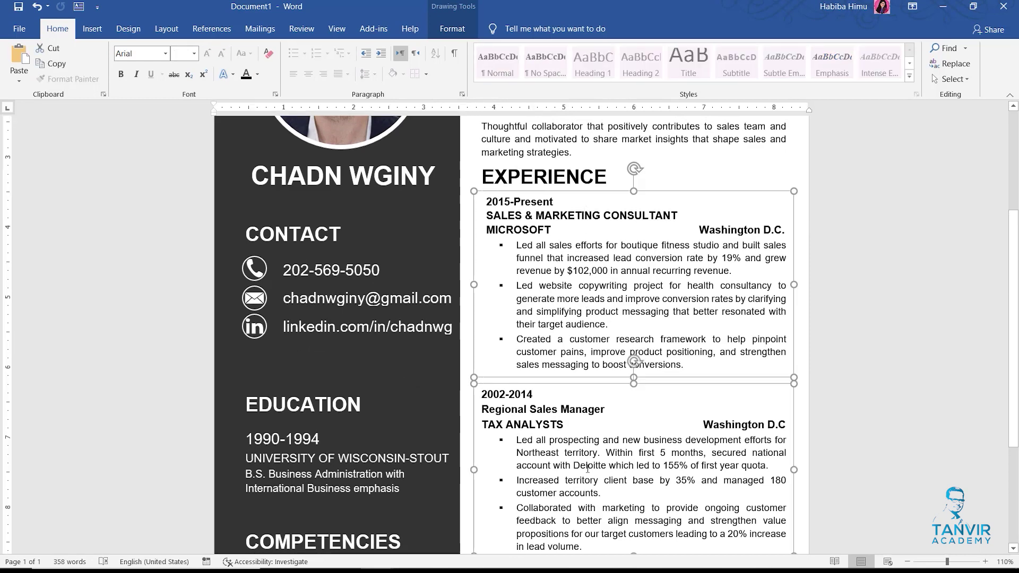
{"action": "scroll", "coordinate": [552, 480], "scroll_direction": "down", "scroll_amount": 4}
{"action": "left_click", "coordinate": [556, 476], "text": "shift"}
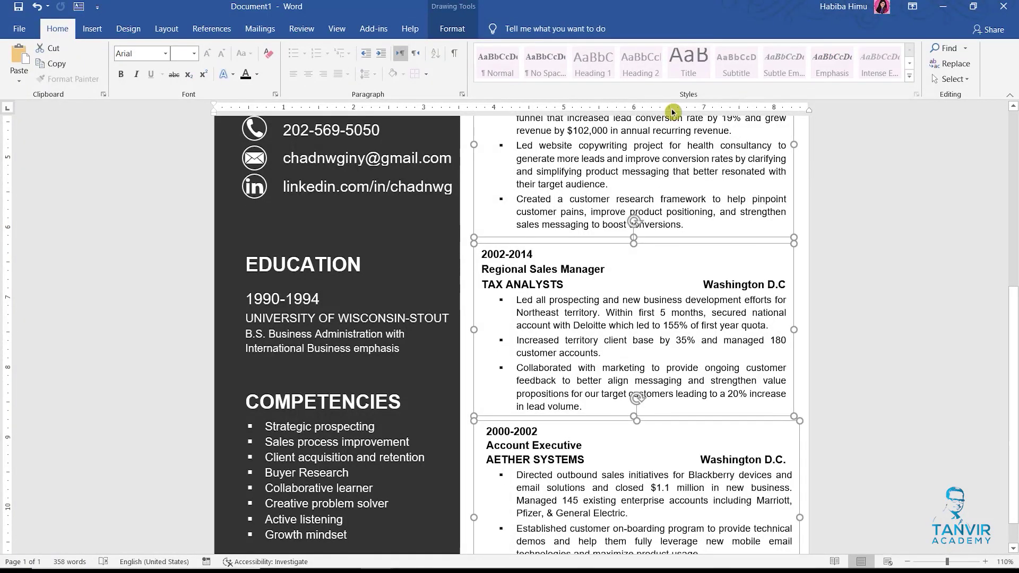
{"action": "left_click", "coordinate": [450, 29]}
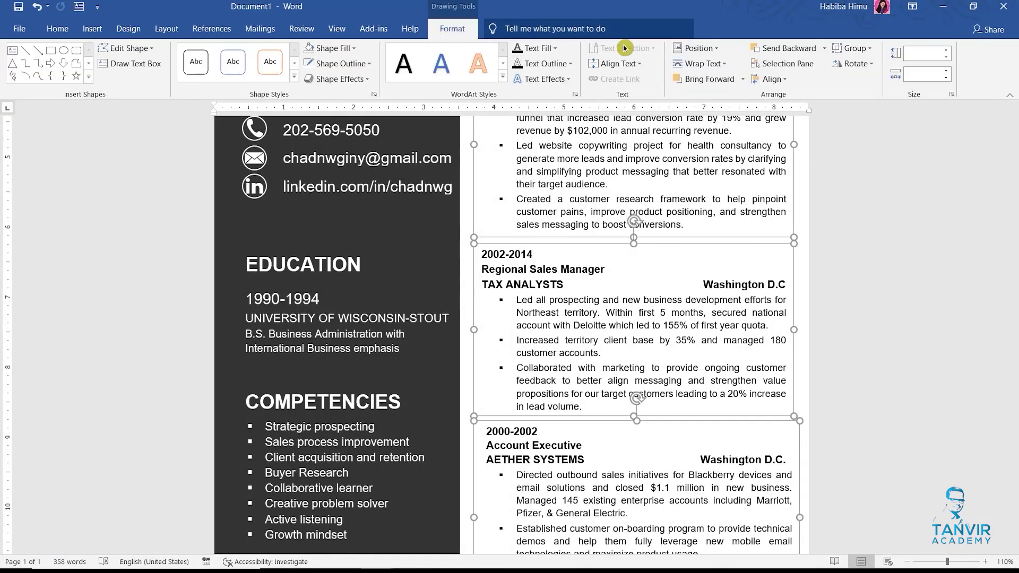
{"action": "left_click", "coordinate": [775, 79]}
{"action": "left_click", "coordinate": [775, 80]}
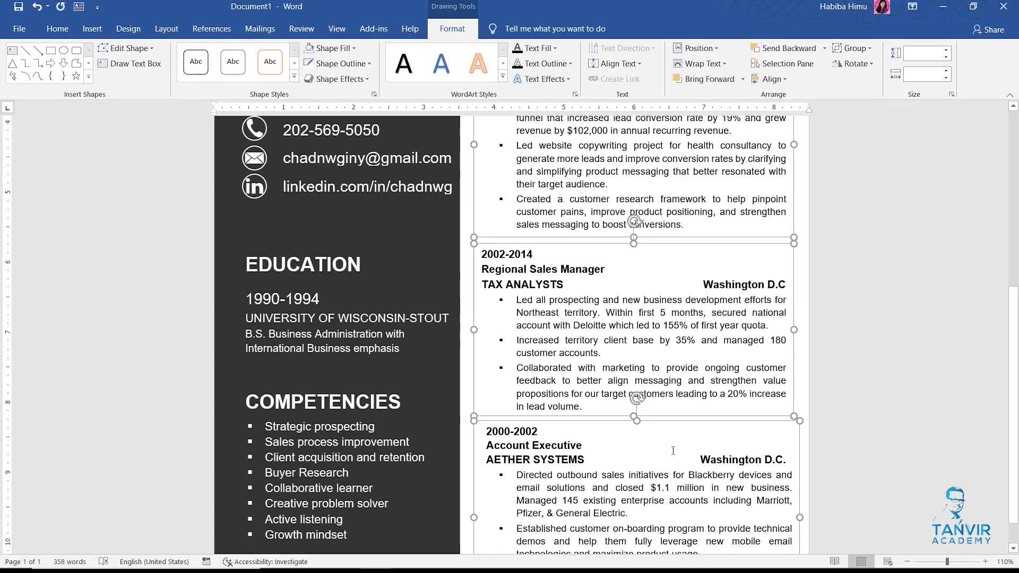
- Add the Professional Snapshot box and align all selected boxes left
{"action": "scroll", "coordinate": [673, 451], "scroll_direction": "up", "scroll_amount": 3}
{"action": "scroll", "coordinate": [610, 372], "scroll_direction": "up", "scroll_amount": 6}
{"action": "left_click", "coordinate": [537, 266], "text": "shift"}
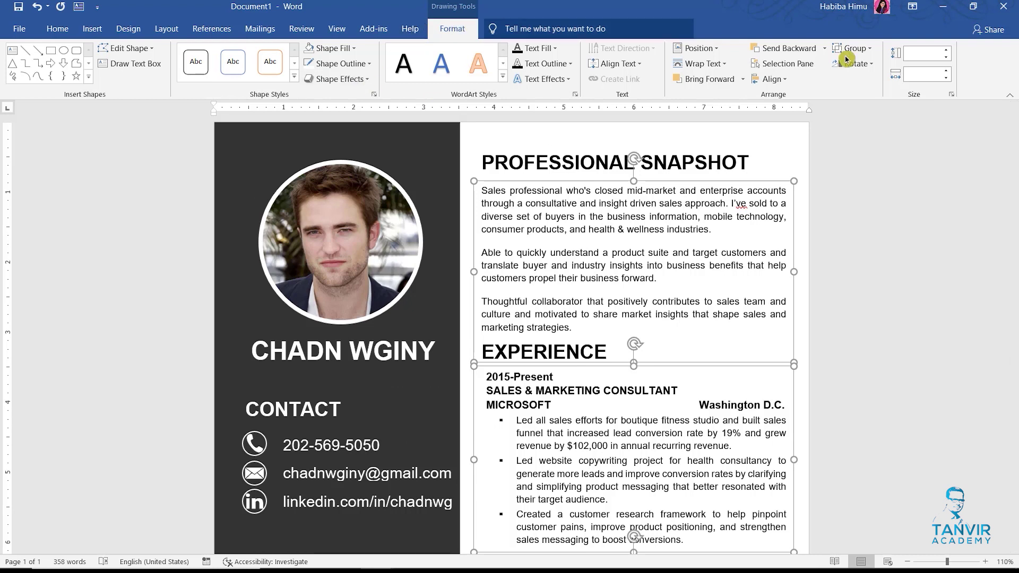
{"action": "left_click", "coordinate": [789, 81]}
{"action": "left_click", "coordinate": [788, 93]}
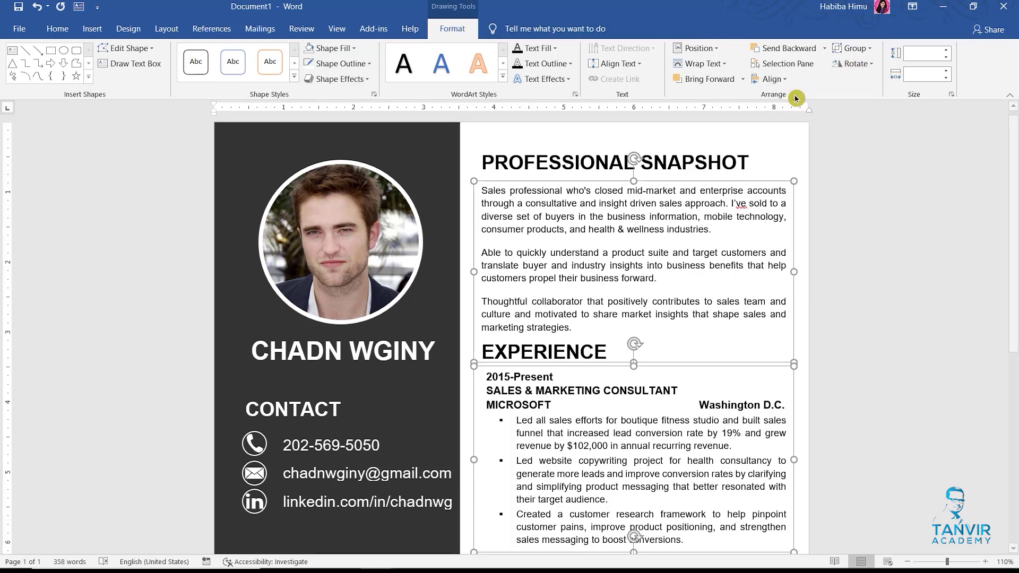
- Deselect the boxes and scroll to review the stacked jobs under EXPERIENCE
{"action": "left_click", "coordinate": [586, 423]}
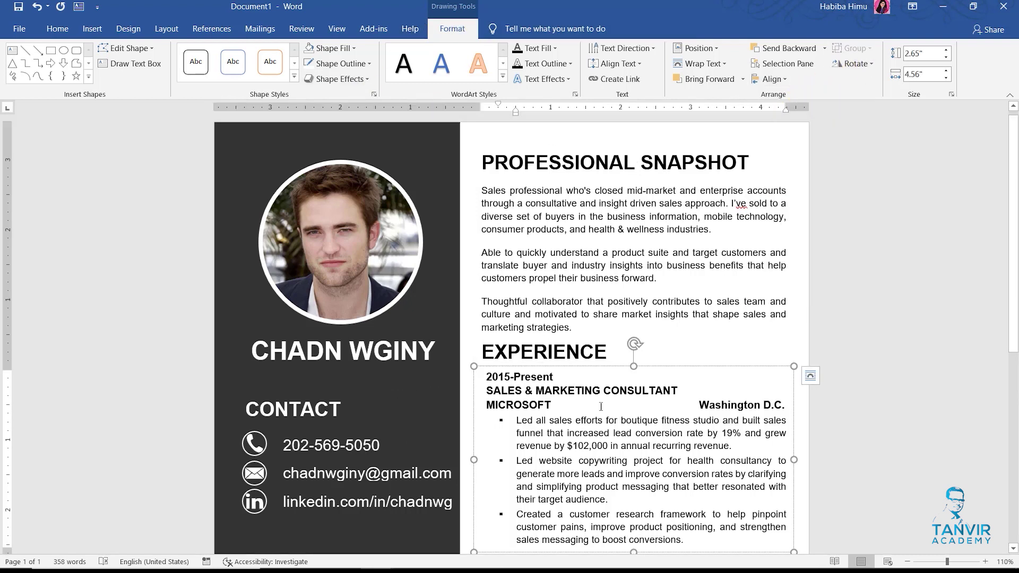
{"action": "left_click", "coordinate": [917, 346]}
{"action": "scroll", "coordinate": [561, 408], "scroll_direction": "down", "scroll_amount": 2, "text": "ctrl"}
{"action": "scroll", "coordinate": [561, 407], "scroll_direction": "down", "scroll_amount": 2, "text": "ctrl"}
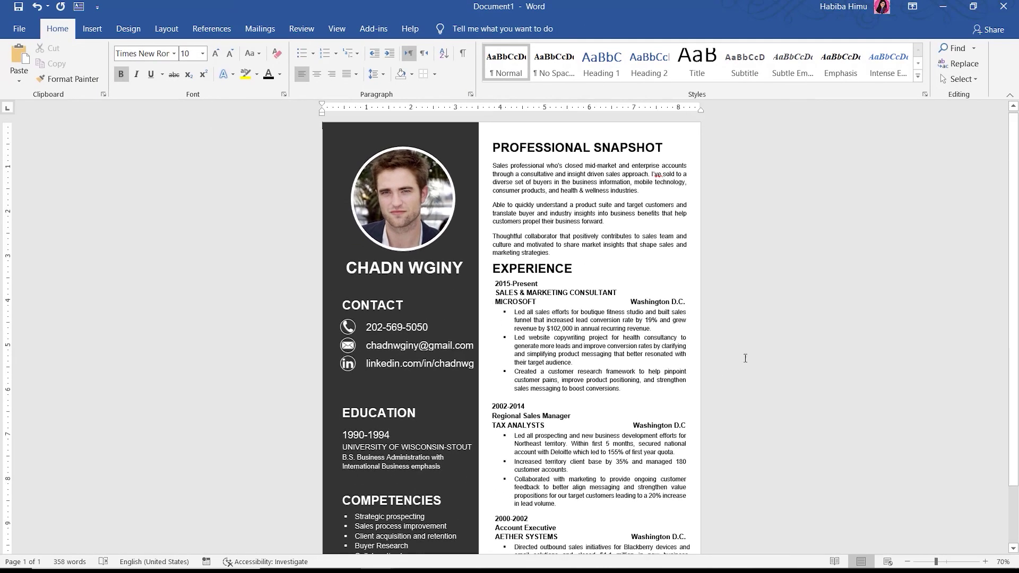
{"action": "scroll", "coordinate": [448, 345], "scroll_direction": "down", "scroll_amount": 3}
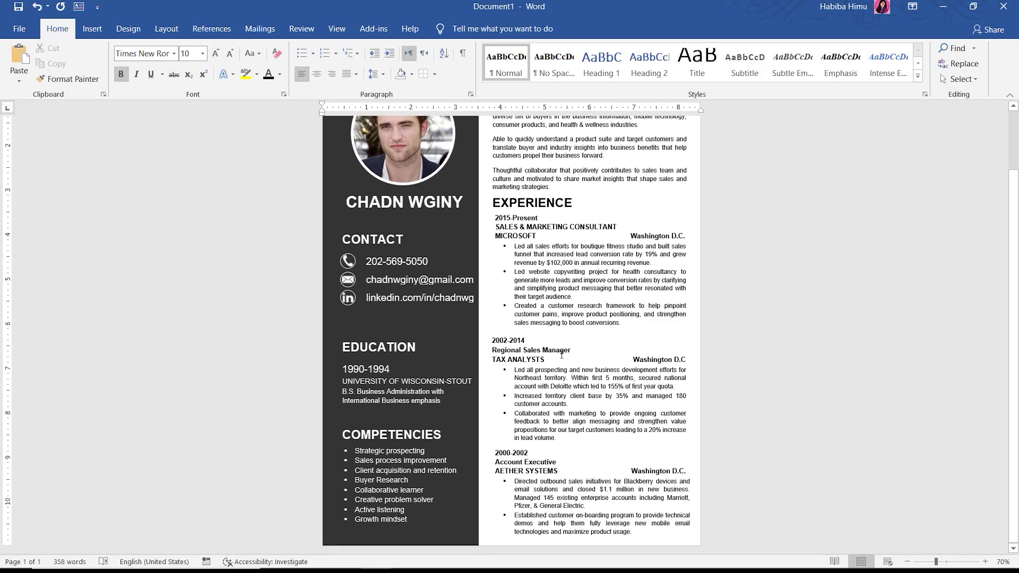